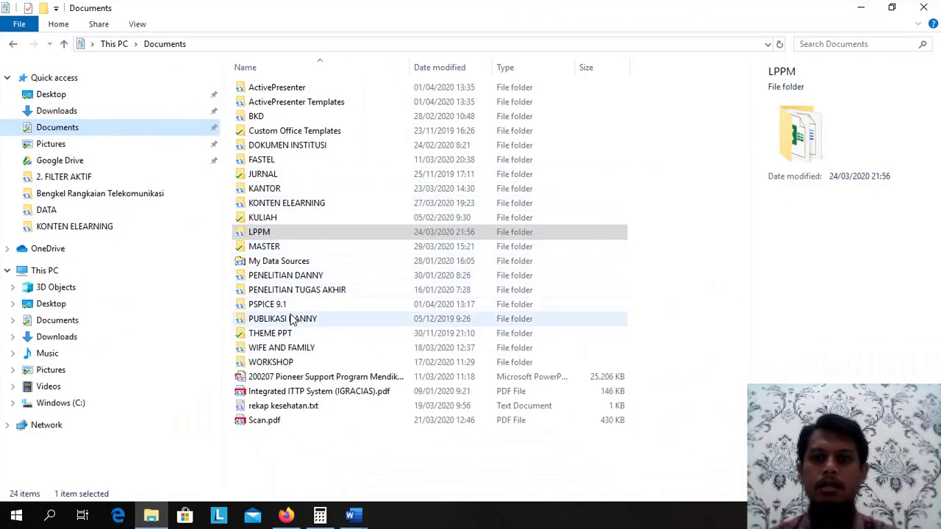
Open the INSTALASI PSPICE 9.1 folder inside the PSPICE 9.1 folder.
double_click(288, 306)
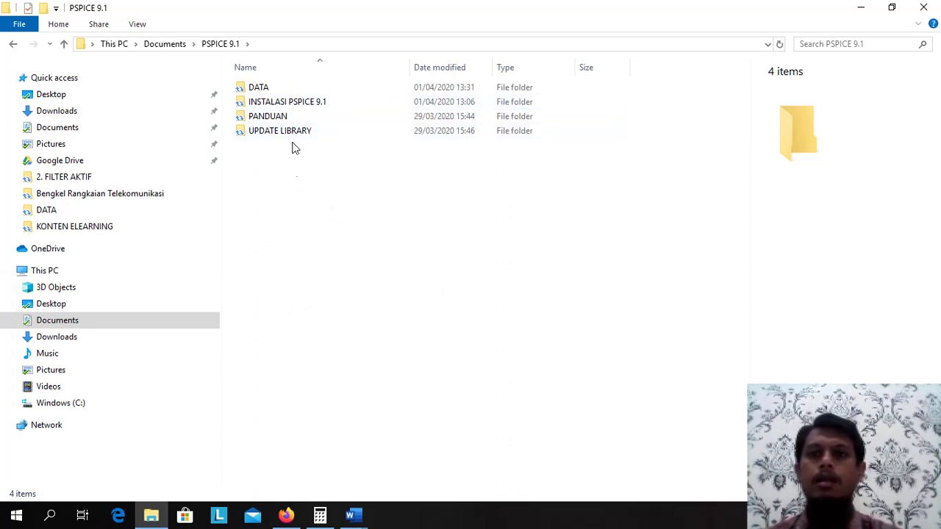
double_click(297, 103)
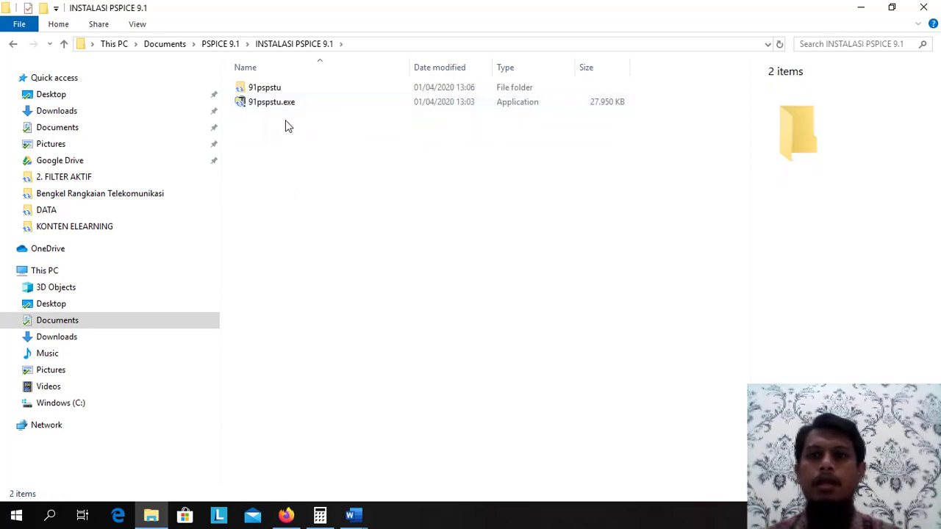
Look at the available extraction options for 91pspstu.exe without applying any of them.
click(285, 109)
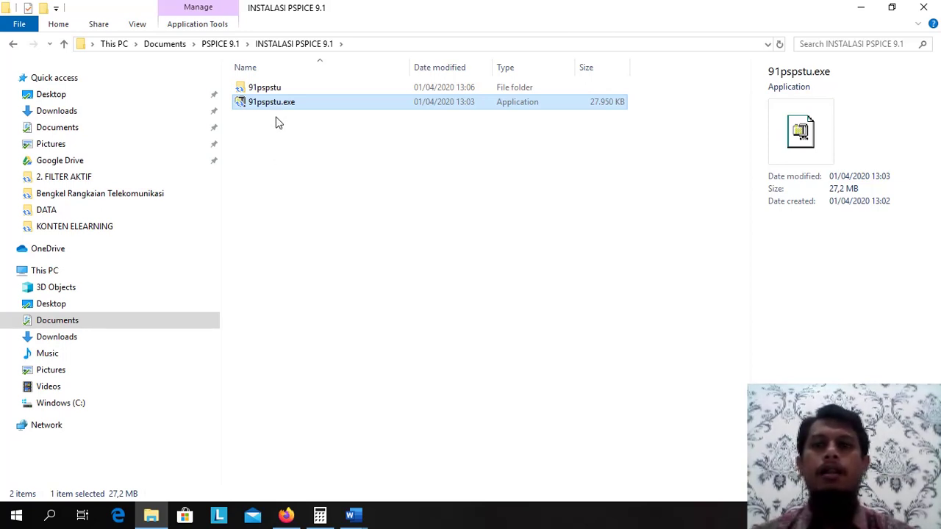
click(271, 141)
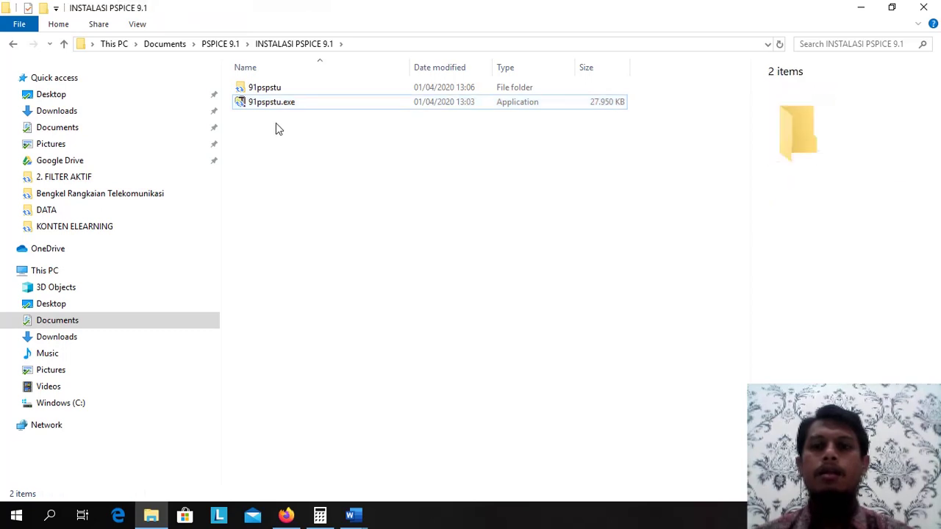
click(277, 101)
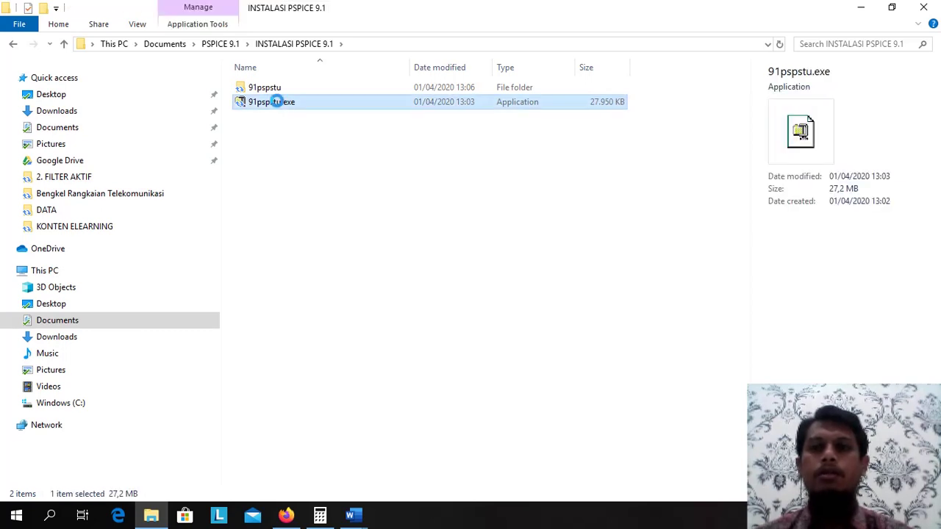
right_click(276, 100)
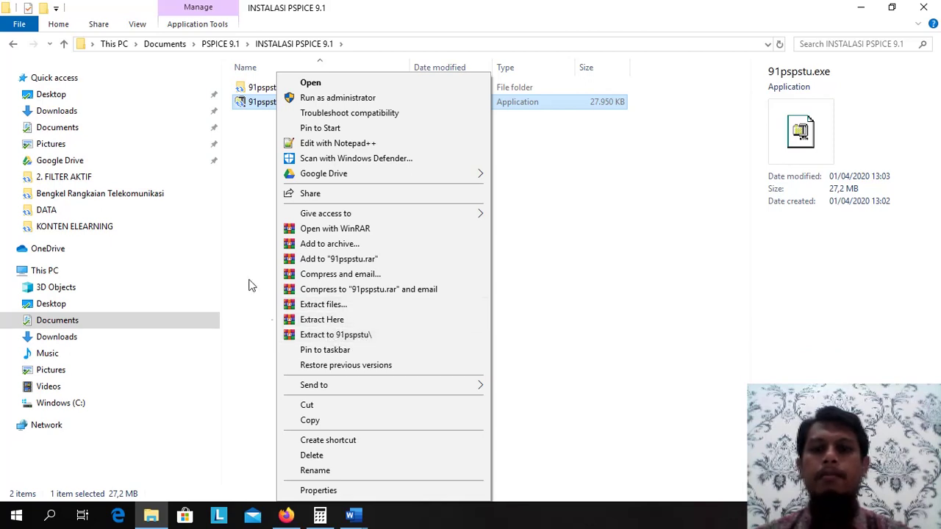
click(248, 210)
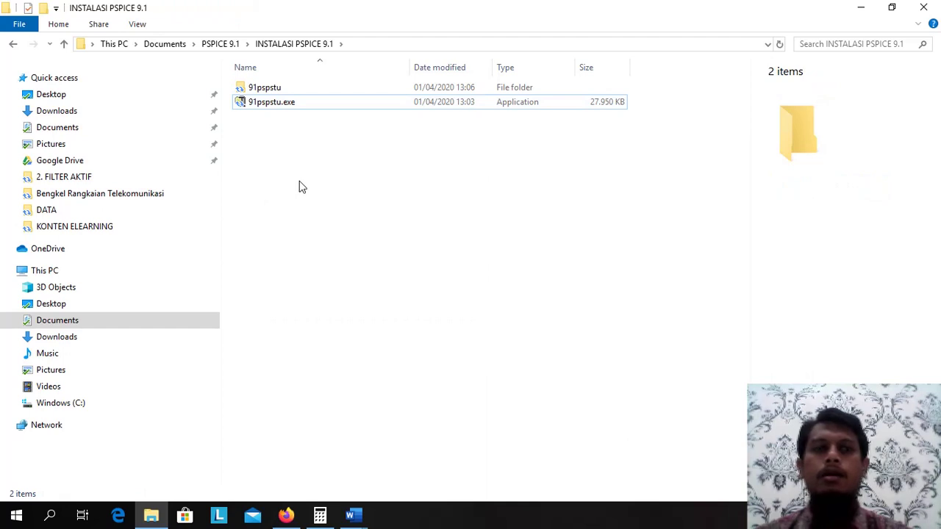
Run Setup.exe from the 91pspstu folder, acknowledge the antivirus warning and confirm having administrative privileges.
double_click(293, 92)
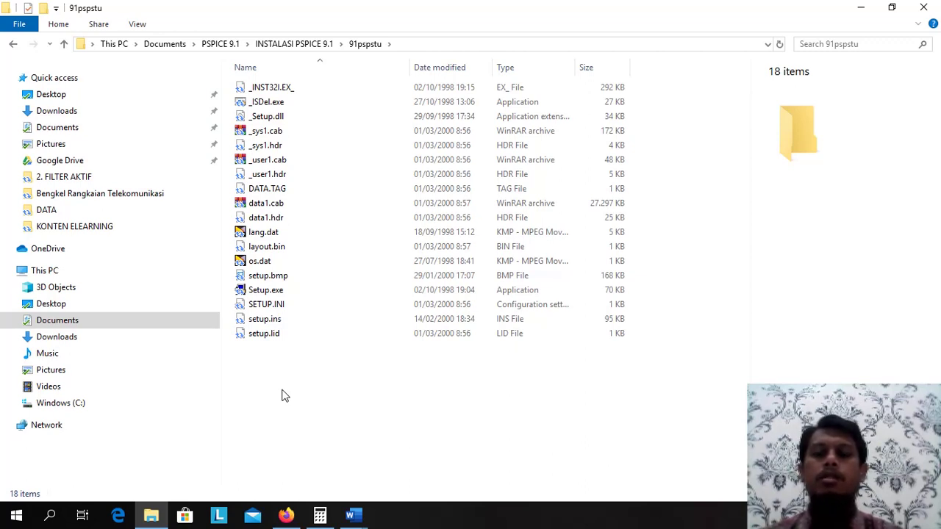
click(272, 297)
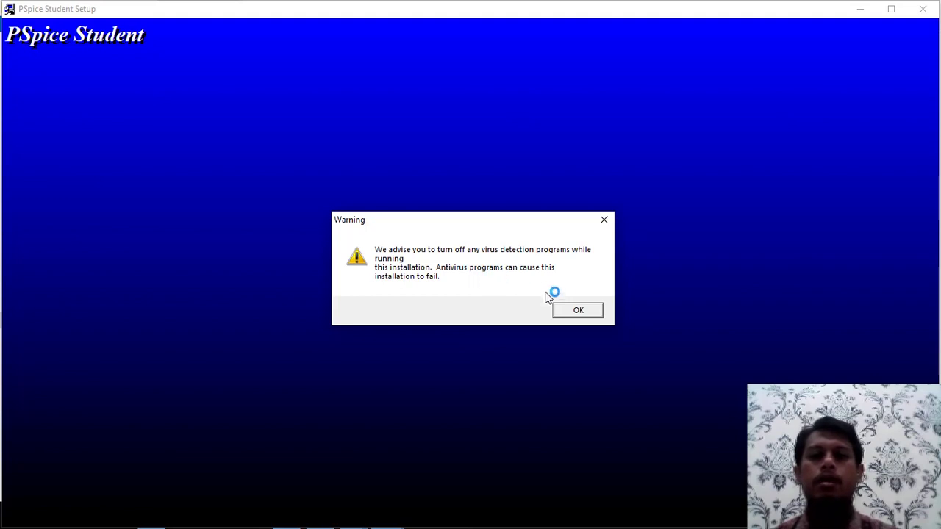
click(570, 312)
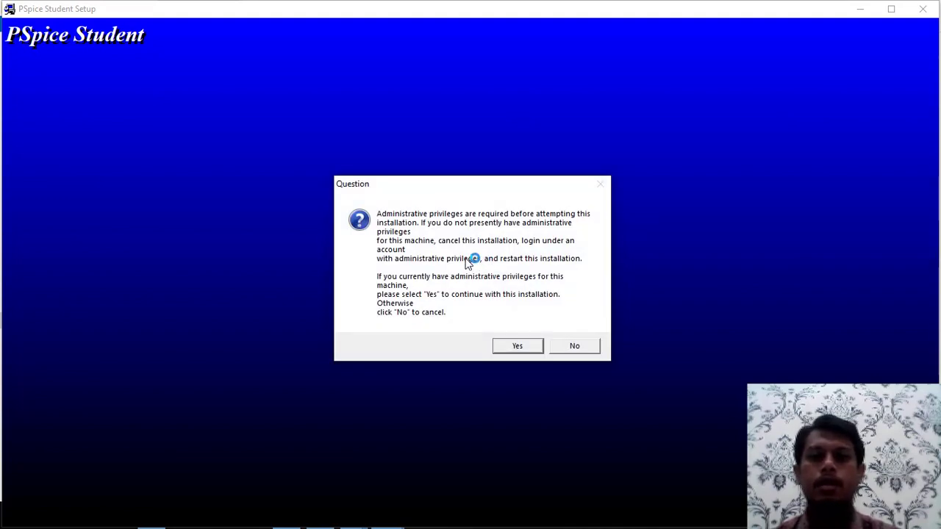
click(517, 346)
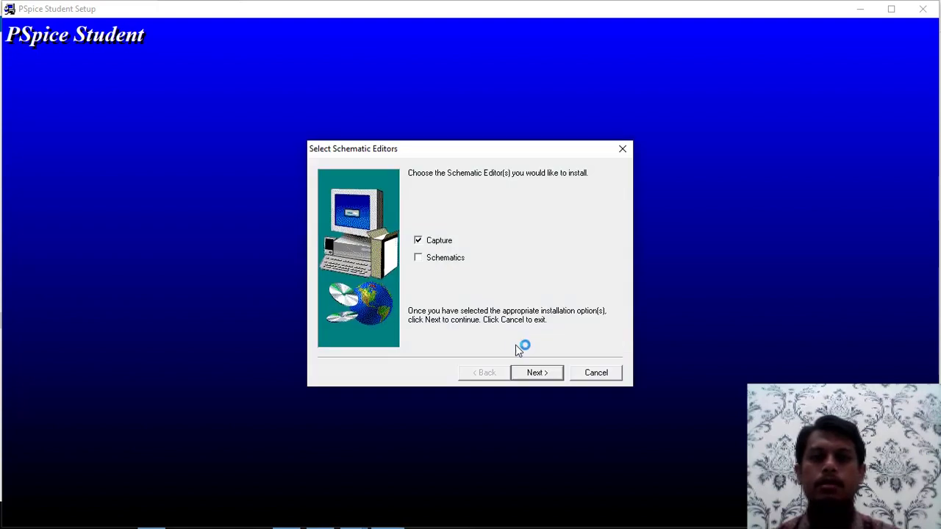
Install both the Capture and Schematics editors into C:\Program Files\OrCAD_Demo, keeping the PSpice Student program folder.
click(417, 260)
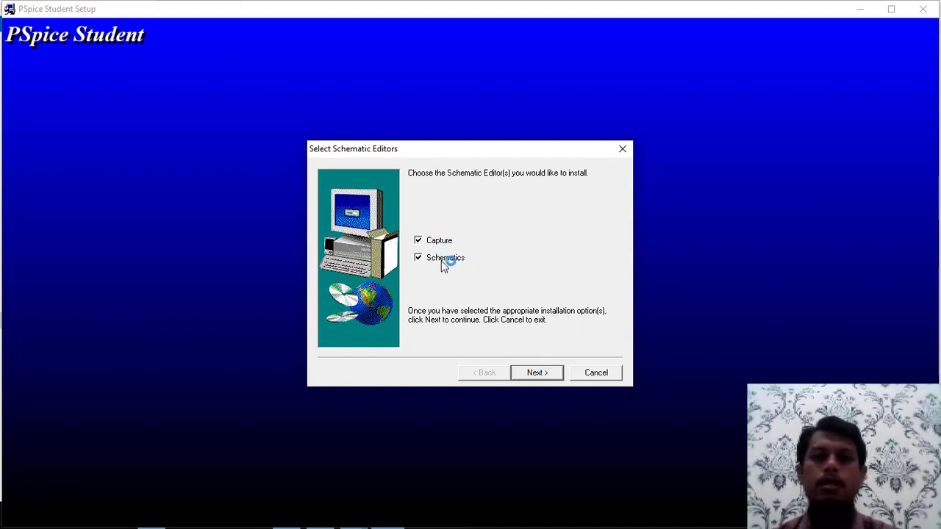
click(535, 373)
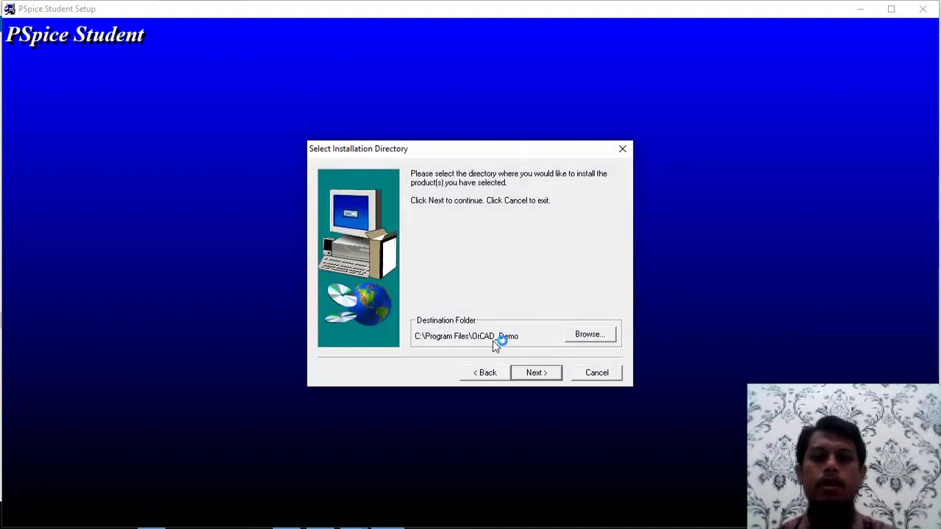
click(540, 375)
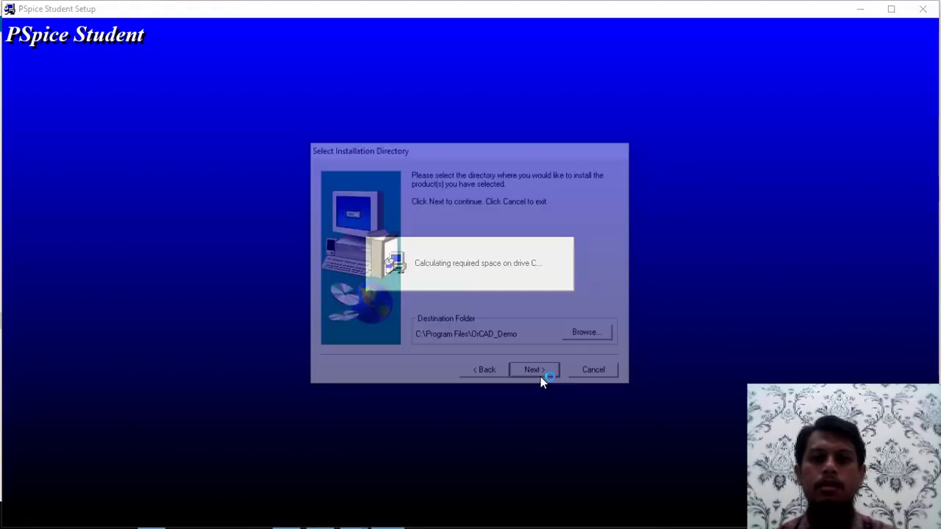
click(535, 373)
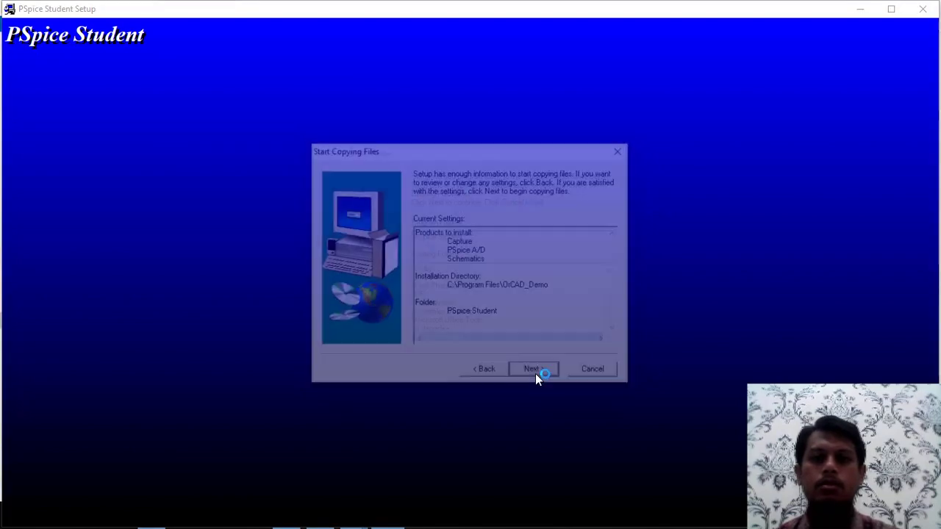
click(536, 373)
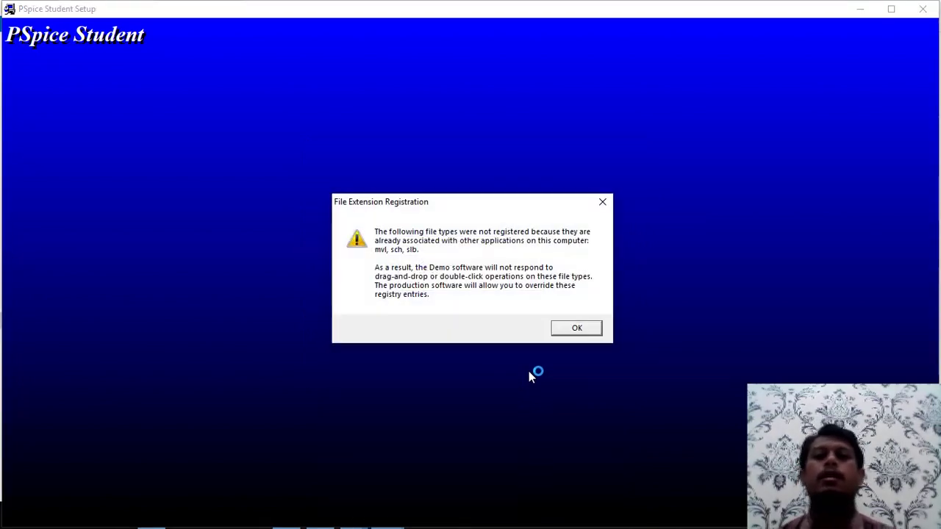
Dismiss the file extension notice and finish the setup without viewing the release notes.
click(573, 325)
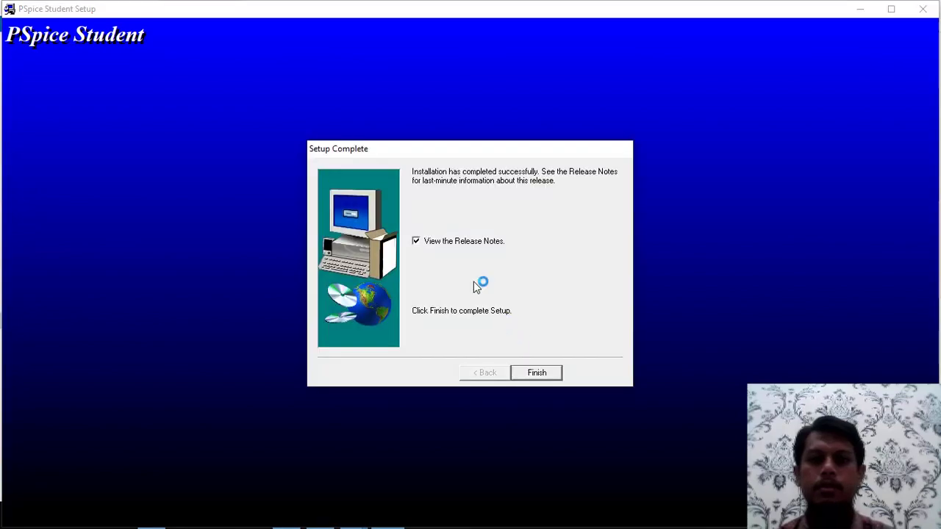
click(456, 246)
click(520, 375)
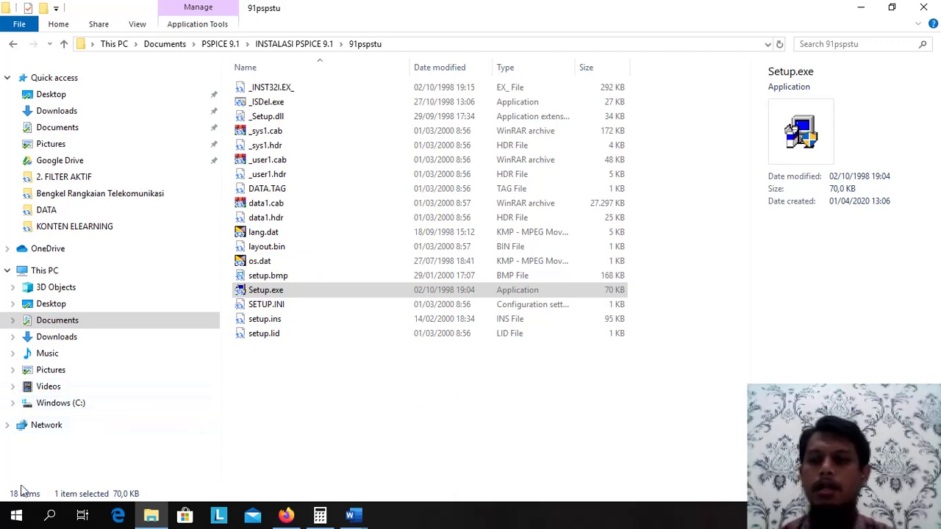
Check the newly installed PSpice programs in the expanded list of recently added apps.
click(16, 519)
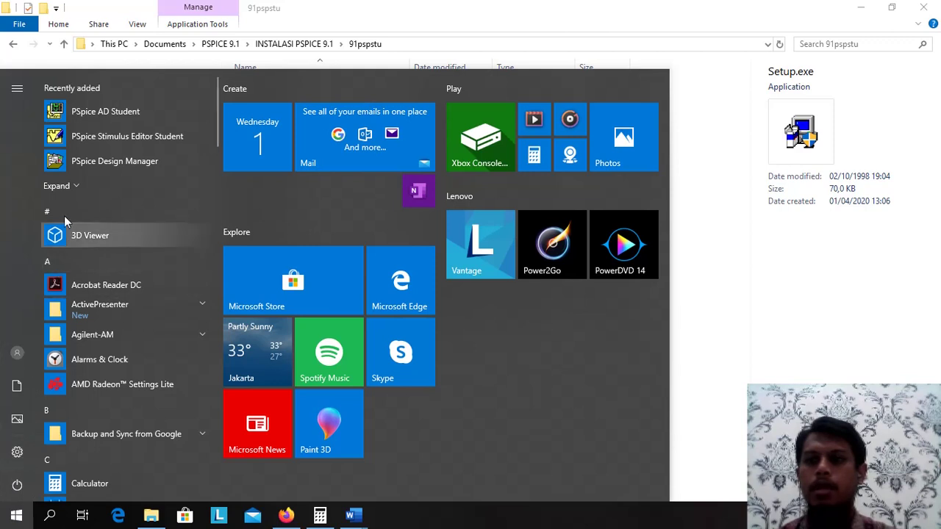
click(71, 186)
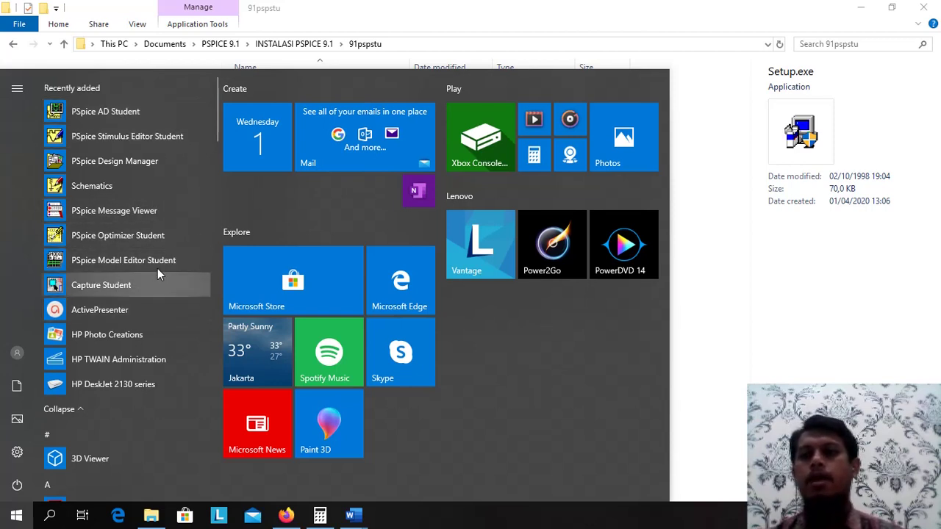
click(768, 300)
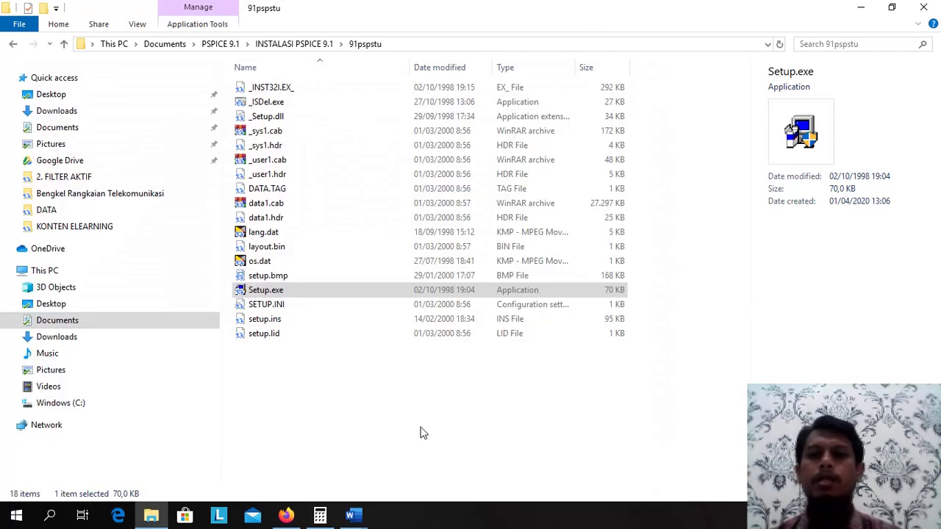
Switch to Document2 in Word, which holds the first-order LPF filter circuit example.
click(352, 515)
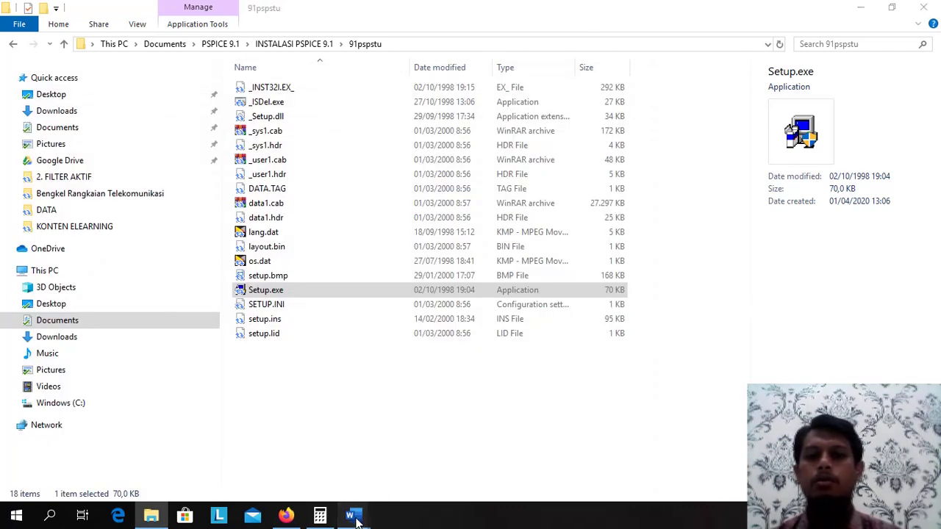
click(402, 483)
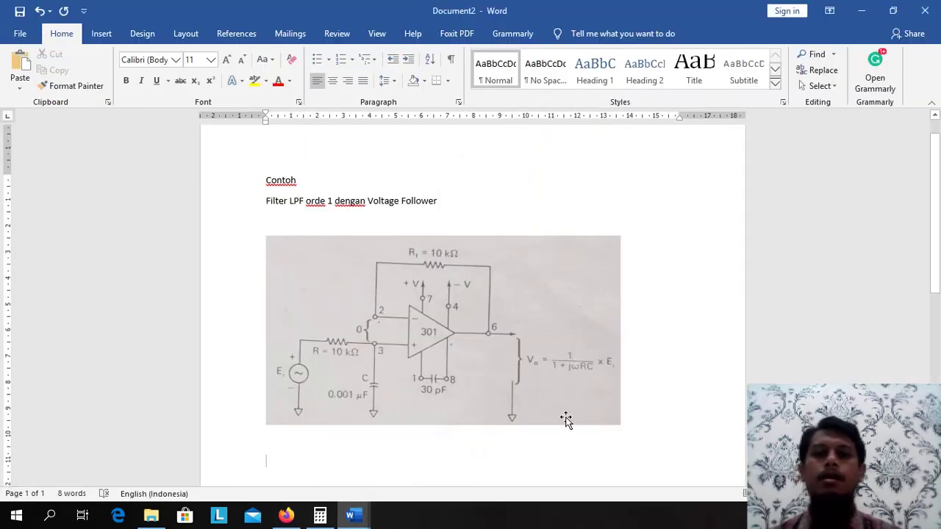
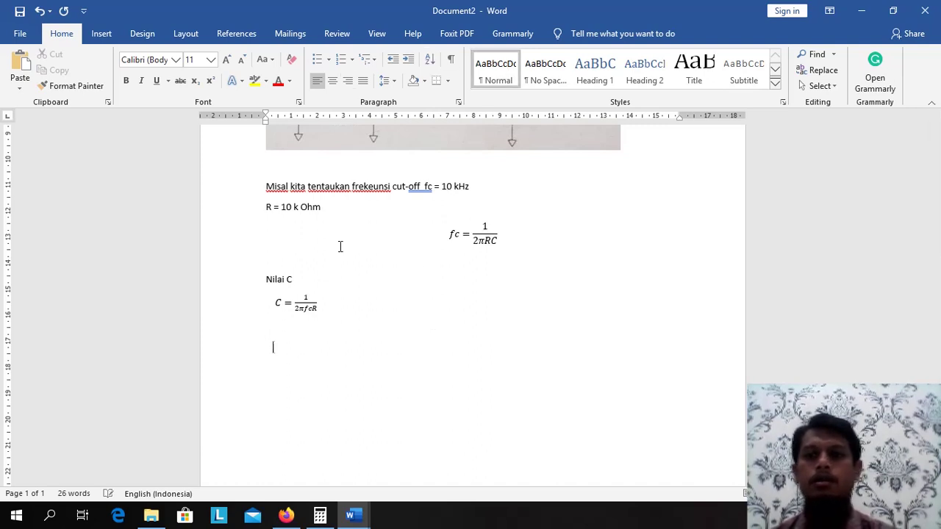
Insert a new equation below the C formula, starting with C= and a stacked fraction whose numerator is 1.
click(103, 34)
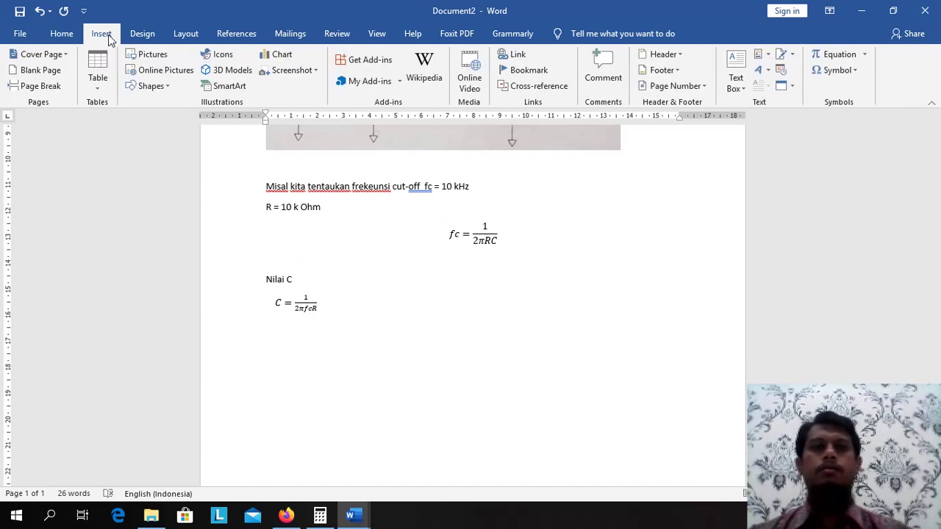
click(824, 56)
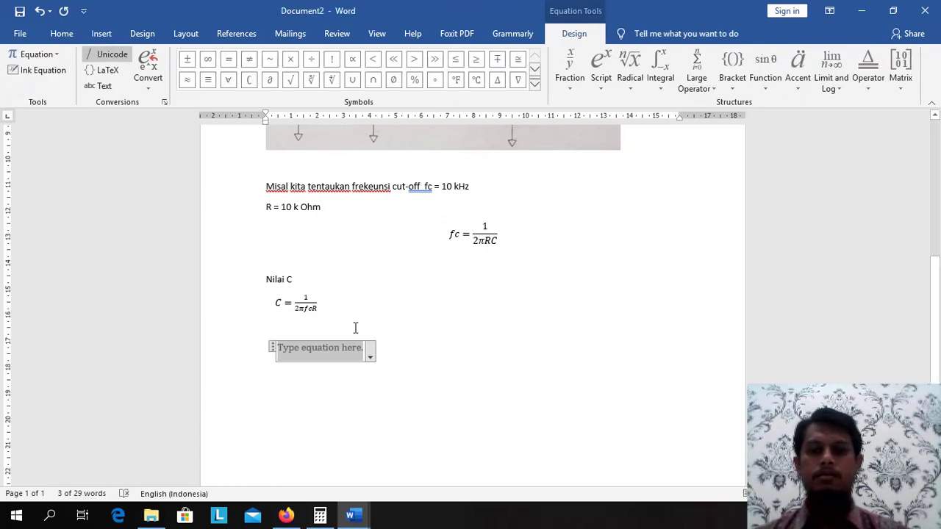
text(C=)
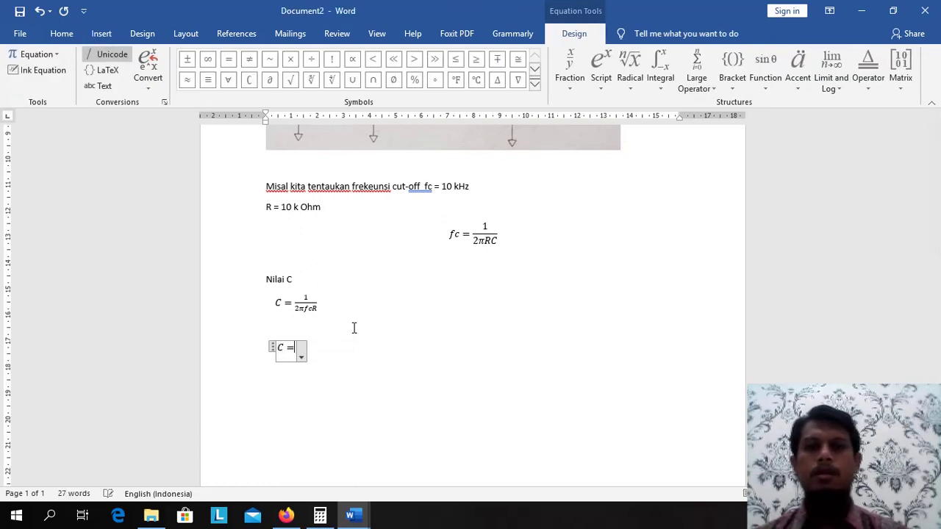
click(570, 73)
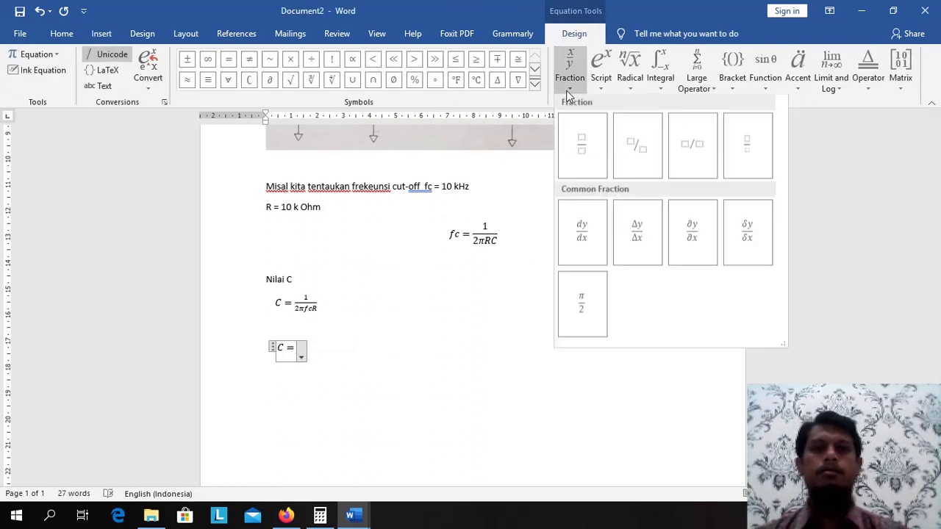
click(584, 135)
text(1)
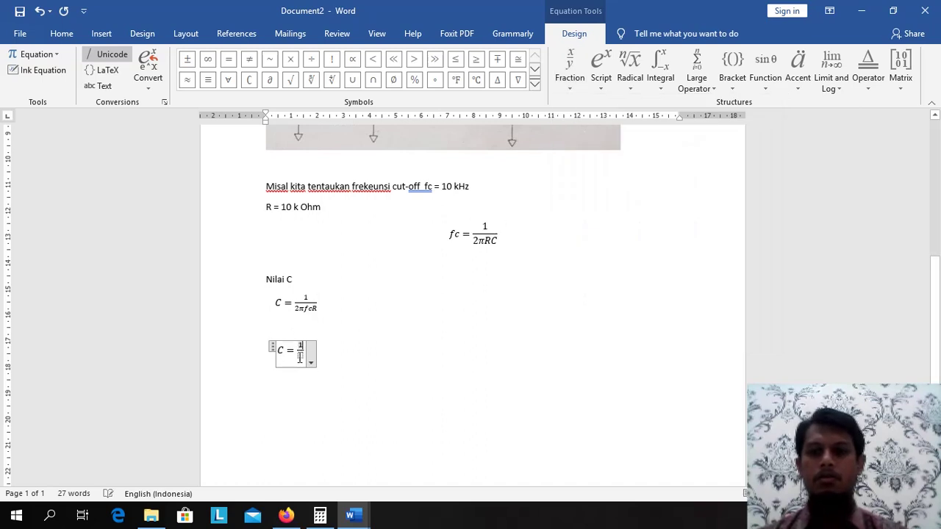
Enter 2x3.14x10. in the denominator of the new C equation's fraction.
click(300, 357)
text(2)
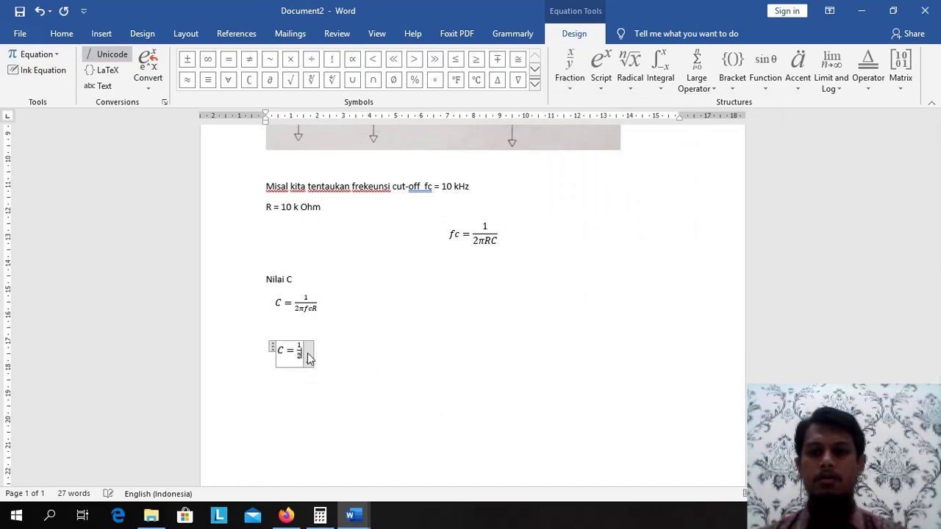
text(\pi)
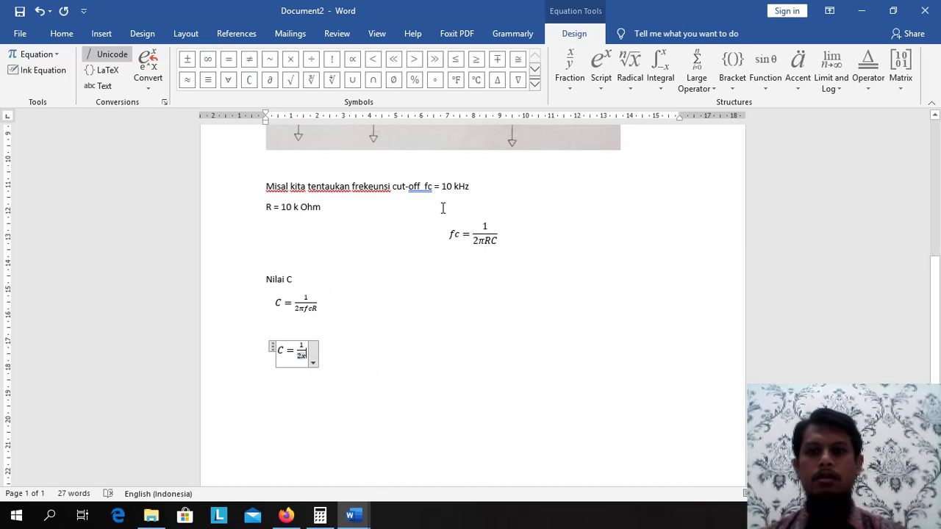
key(BackSpace)
text(x3,1)
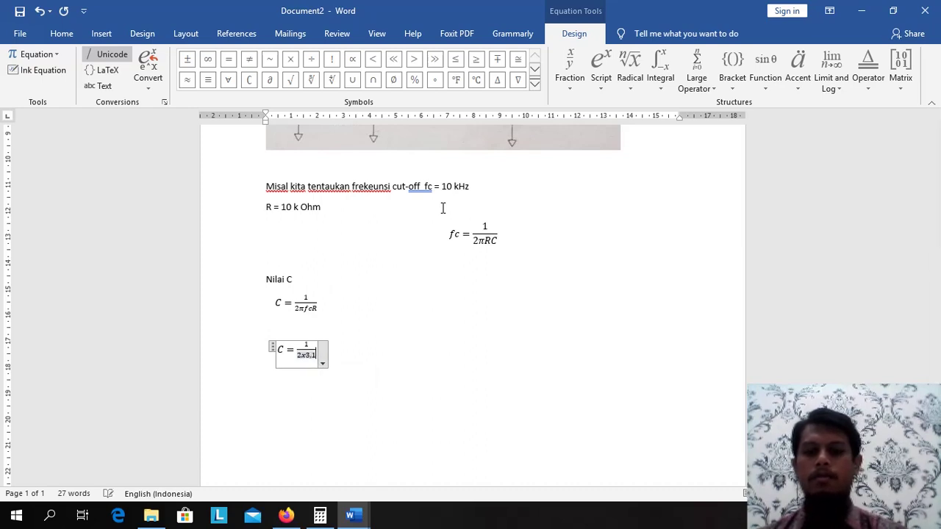
text(4x)
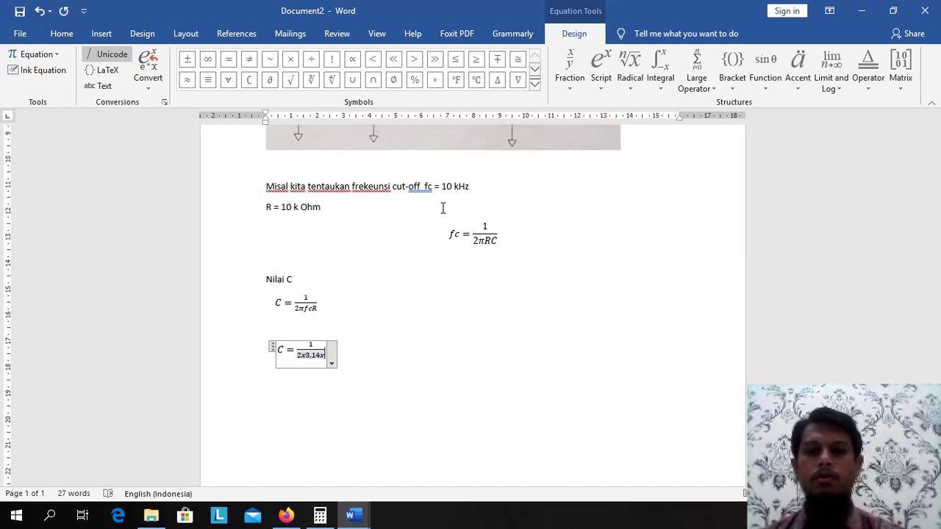
text(10.)
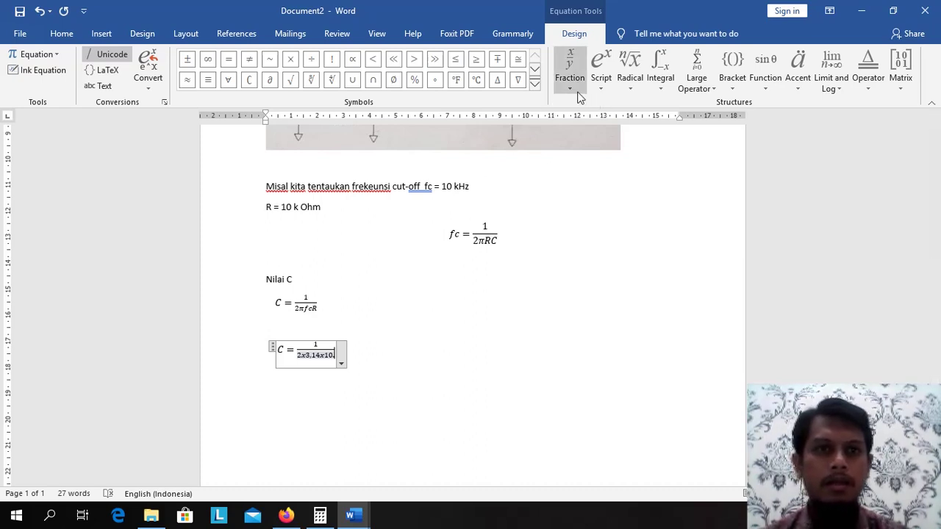
Append 10 with superscript 3 to the denominator, using a superscript structure.
click(602, 91)
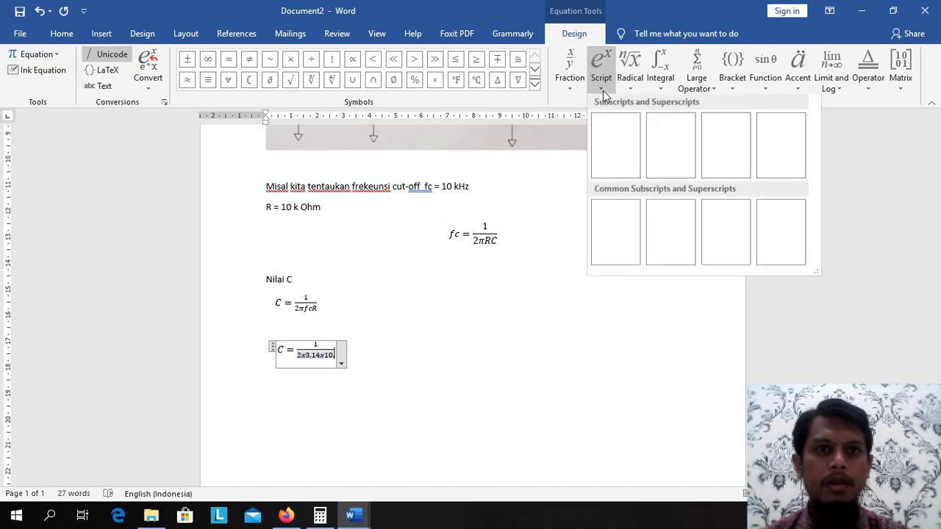
click(613, 147)
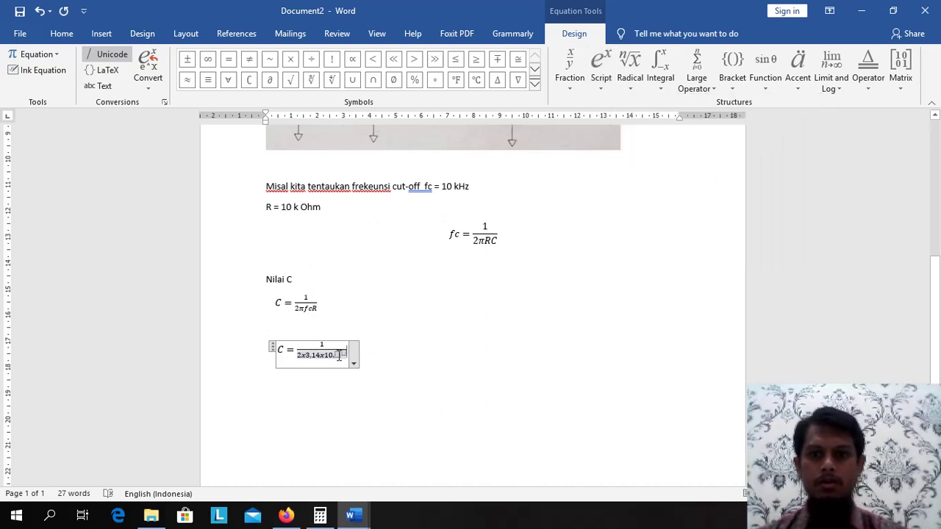
text(3)
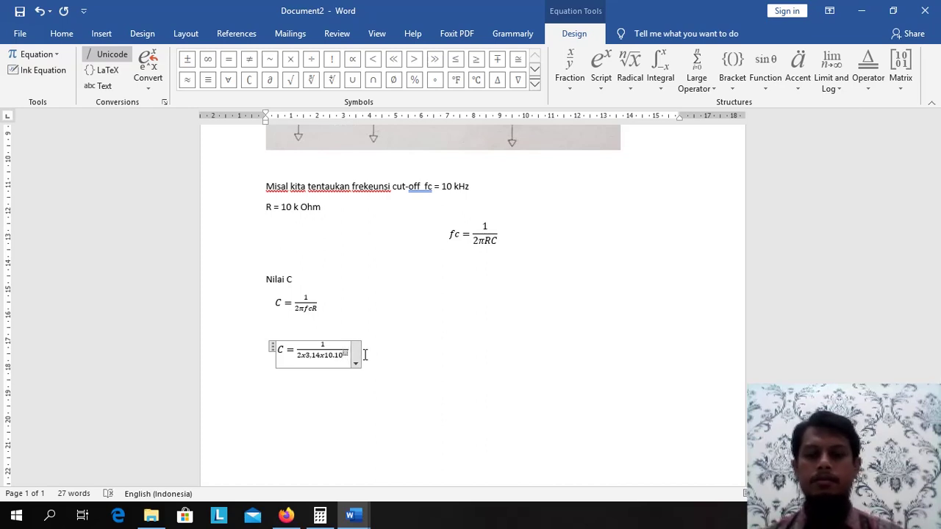
text(3)
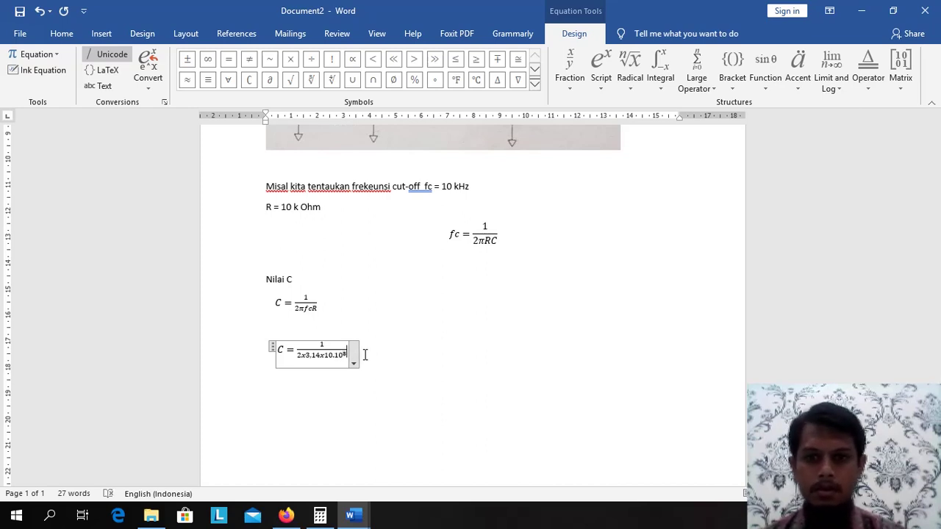
key(Right)
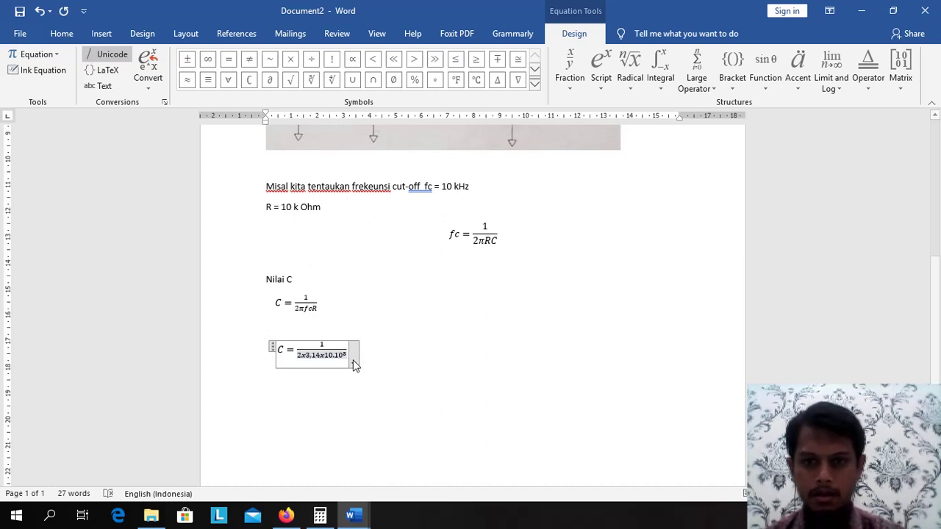
key(Left)
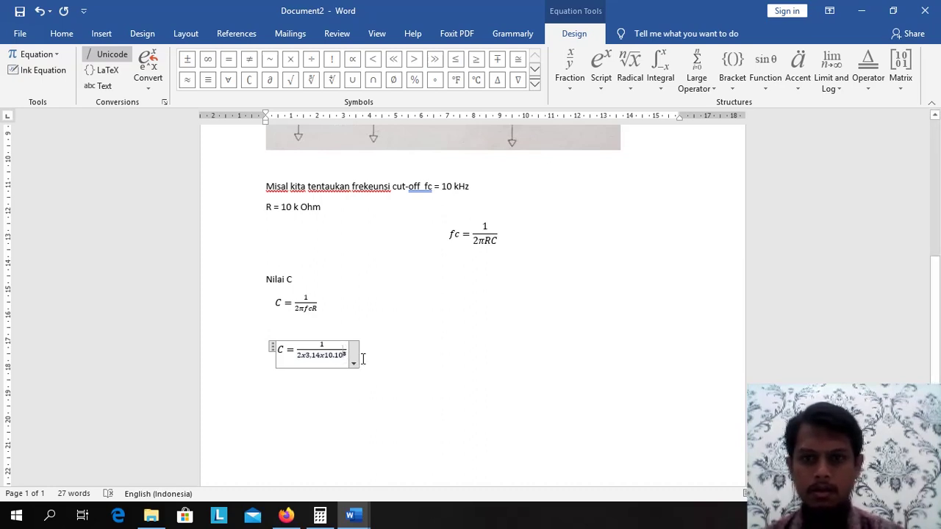
key(Right)
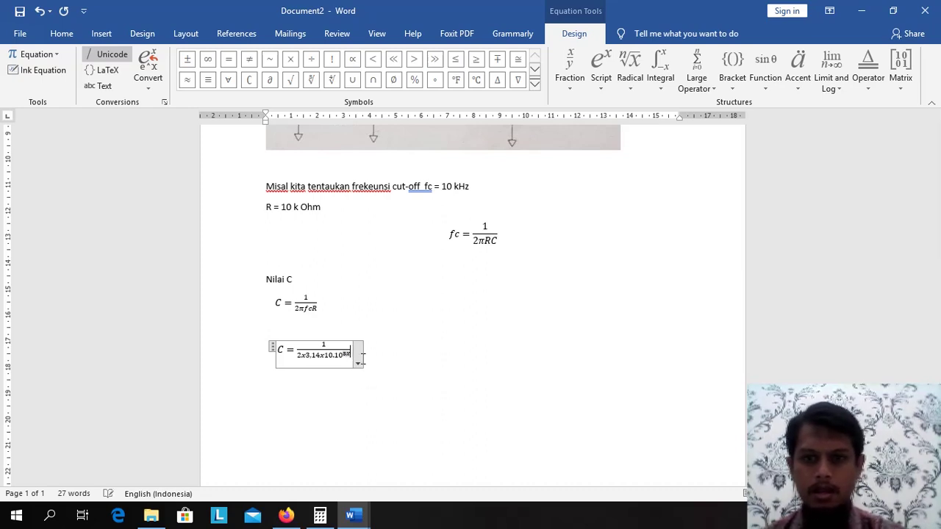
Complete the denominator with x10.10 and superscript 3, and start a line with C below the equation.
text(x)
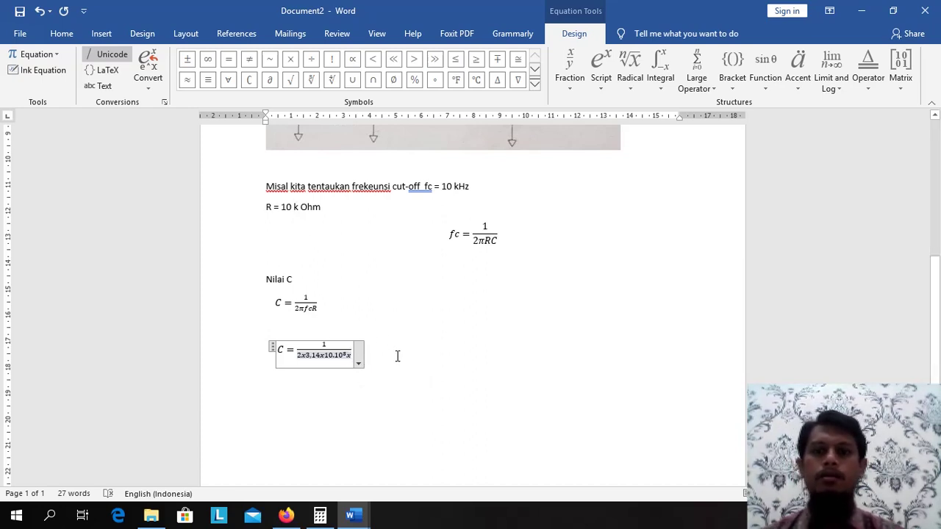
text(10.)
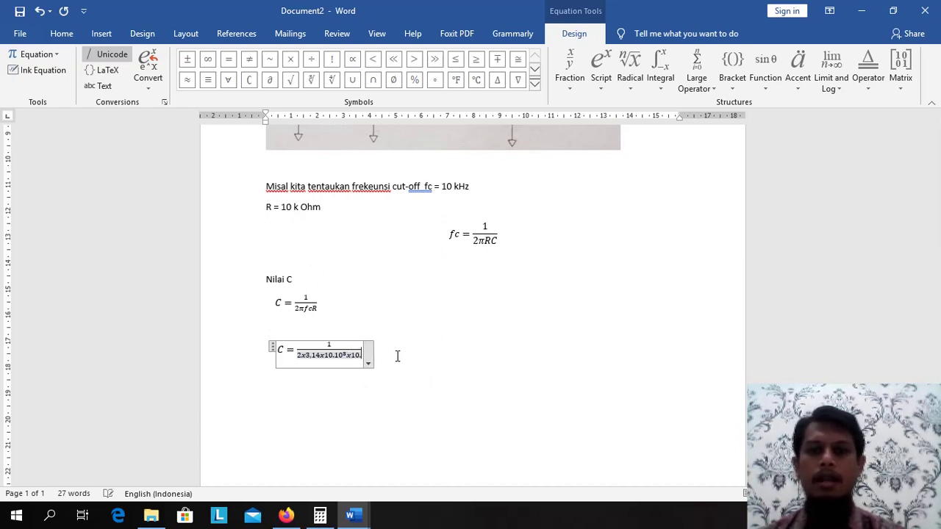
click(600, 69)
click(615, 139)
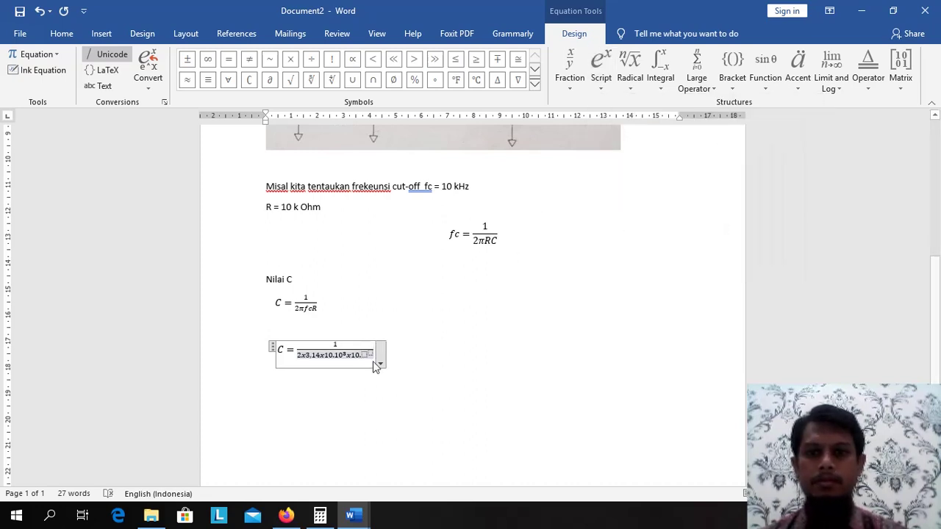
text(10)
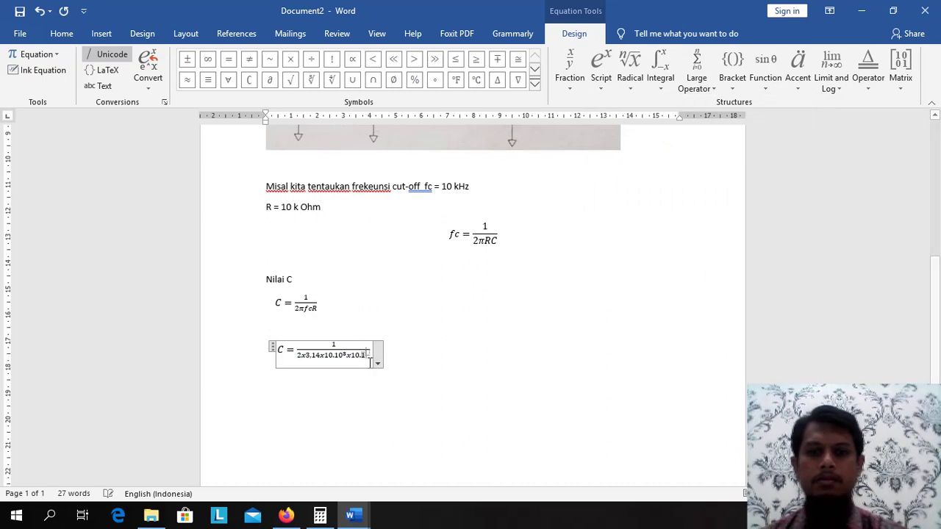
key(Right)
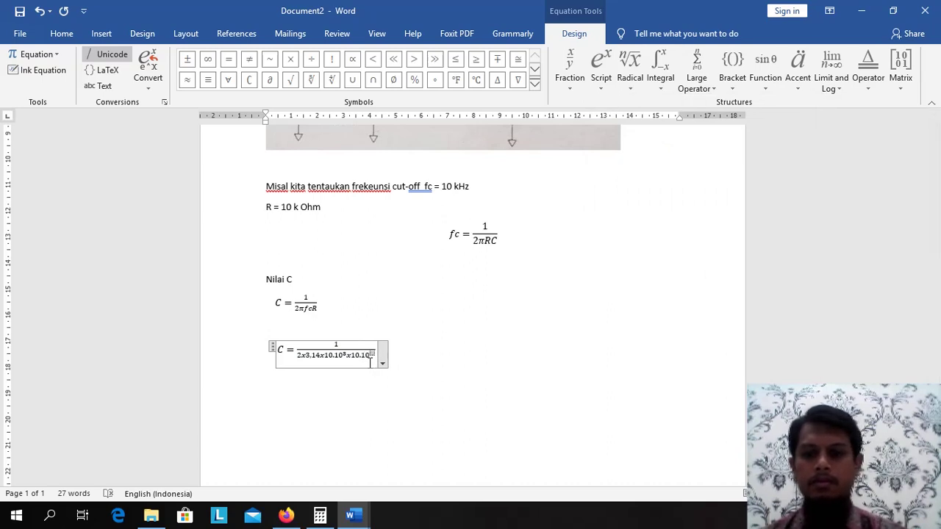
text(8)
click(470, 410)
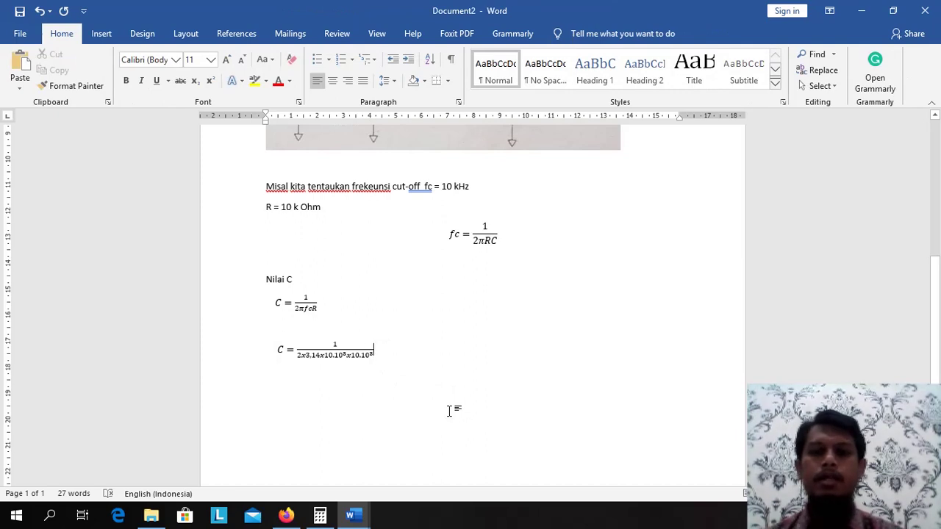
key(Return)
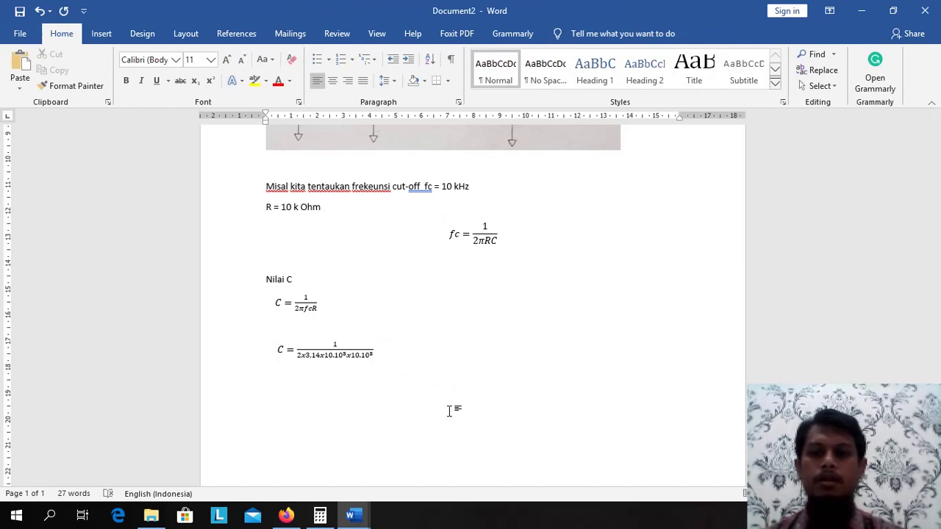
text(C)
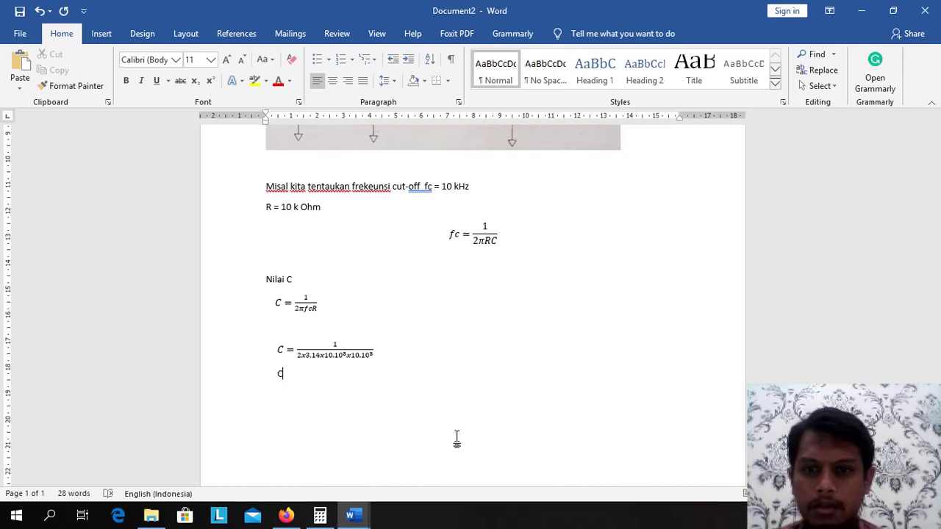
Switch to Calculator, compute 1 ÷ 6,28, and move its window clear of the C equations in Word.
click(320, 515)
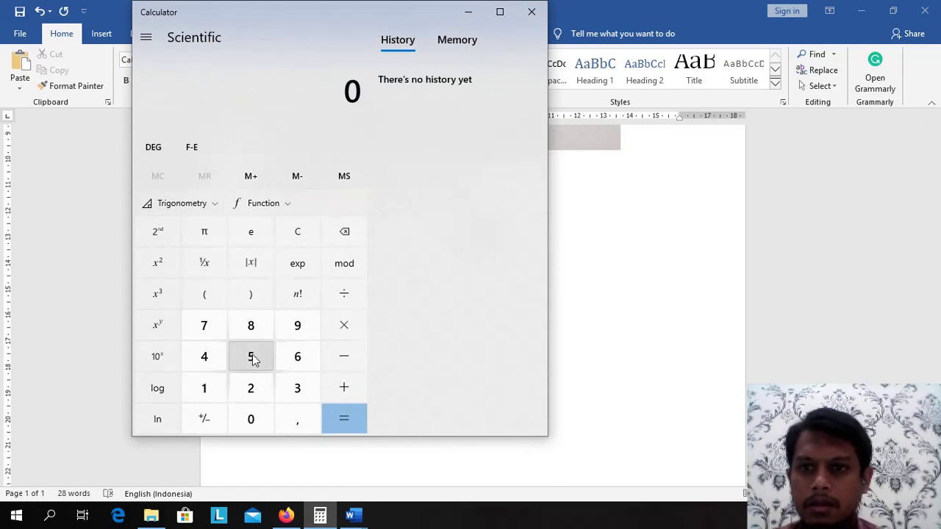
click(209, 391)
click(352, 297)
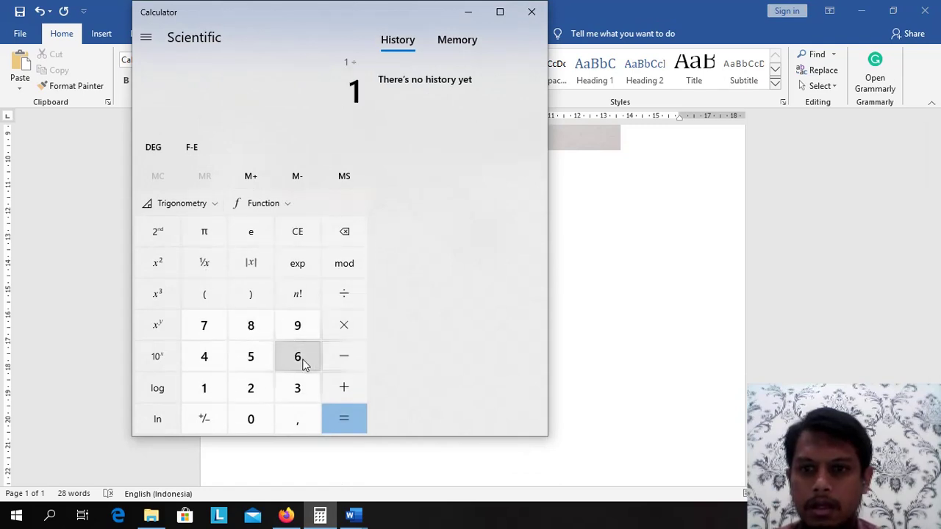
click(305, 364)
click(295, 423)
click(252, 388)
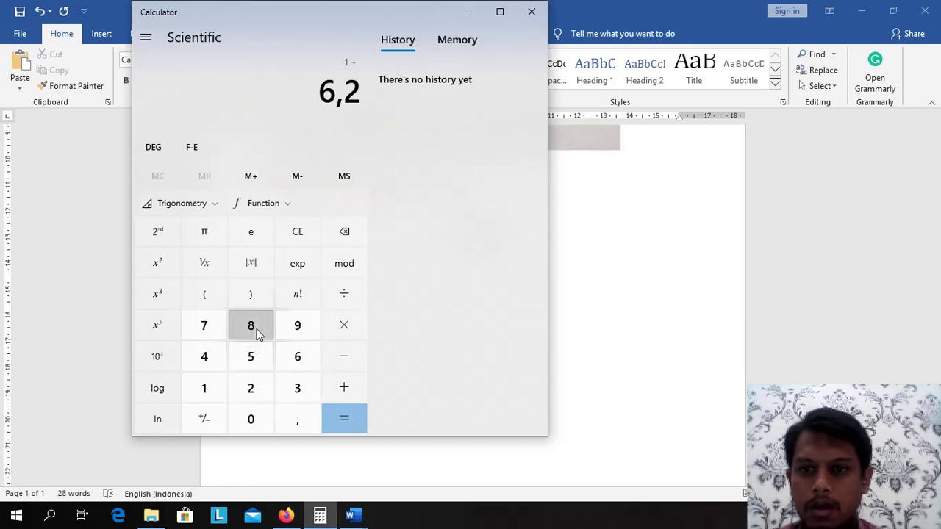
click(254, 329)
click(336, 418)
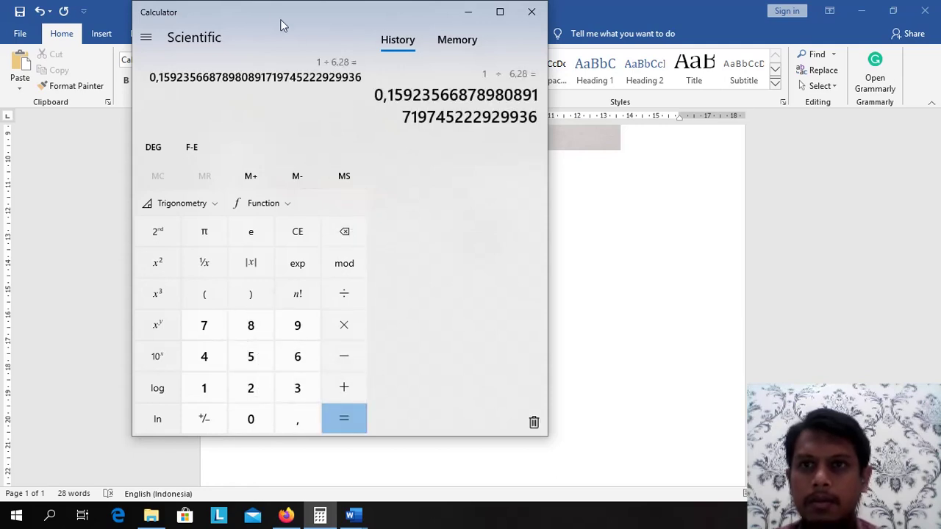
drag(272, 16, 643, 59)
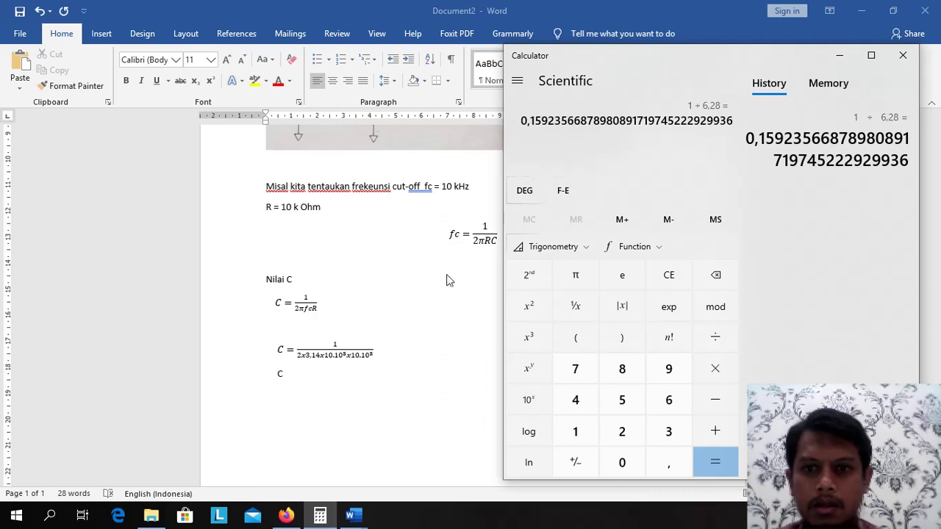
Return to Word and replace the plain C on the last line with a new equation starting with C=.
click(295, 377)
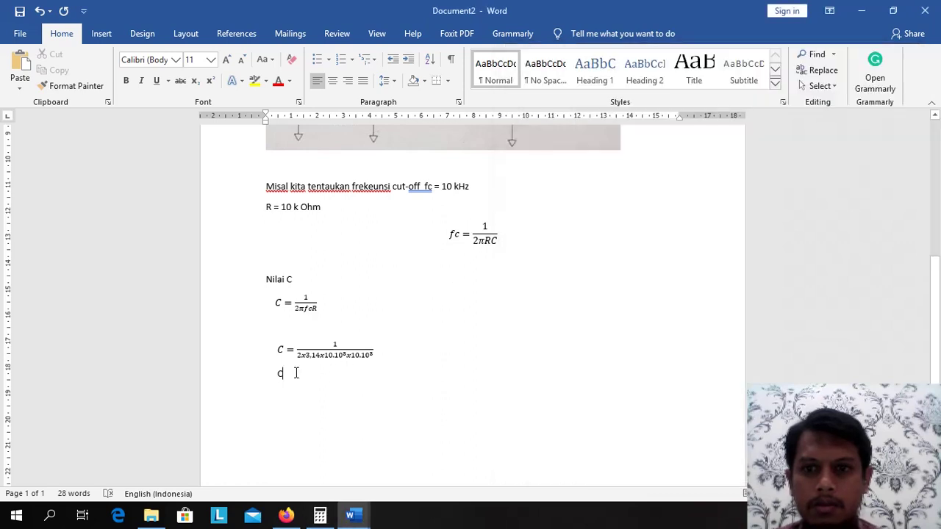
key(BackSpace)
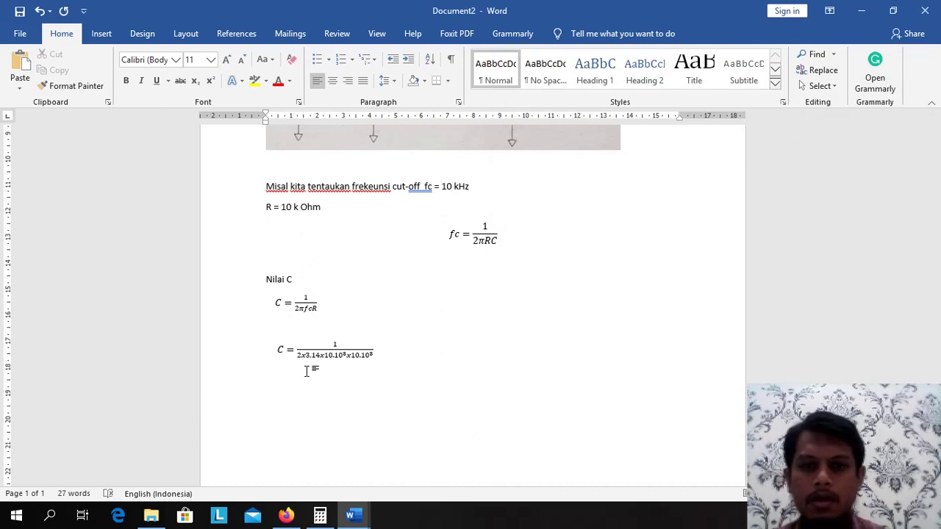
click(102, 34)
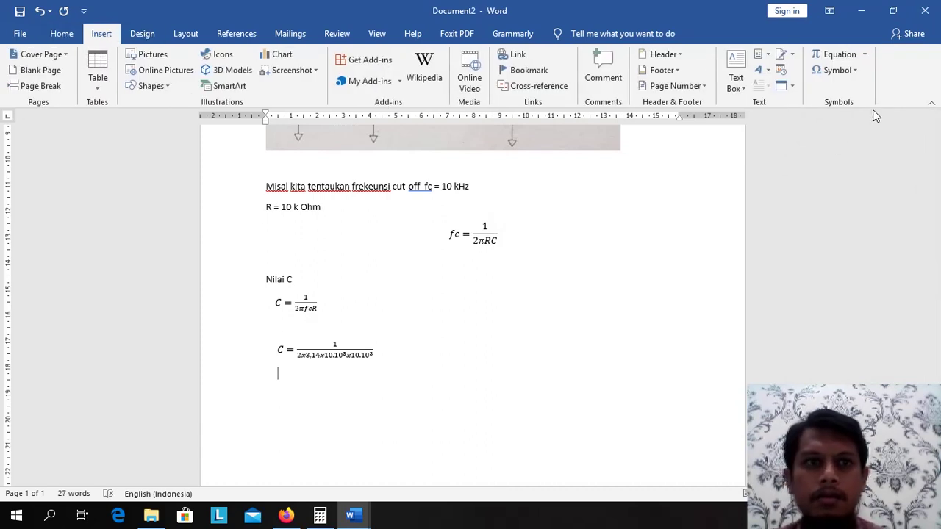
click(839, 56)
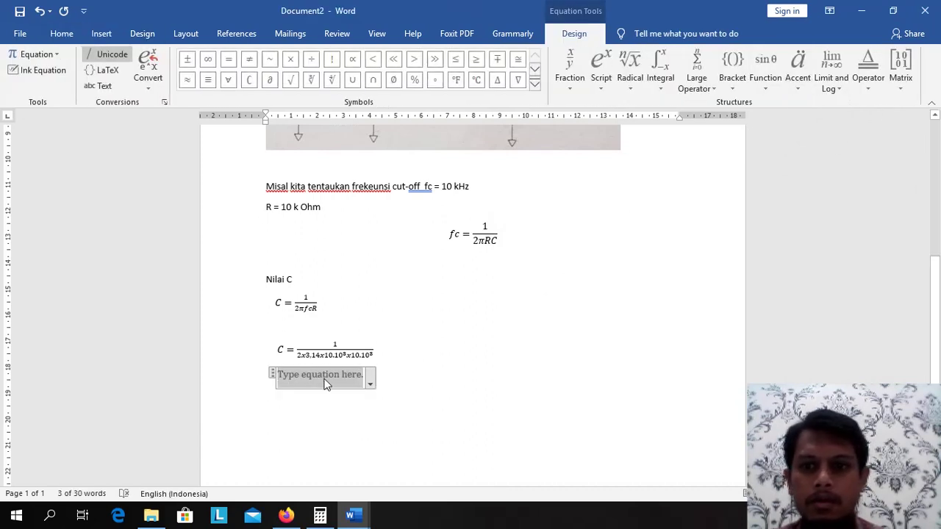
text(C=)
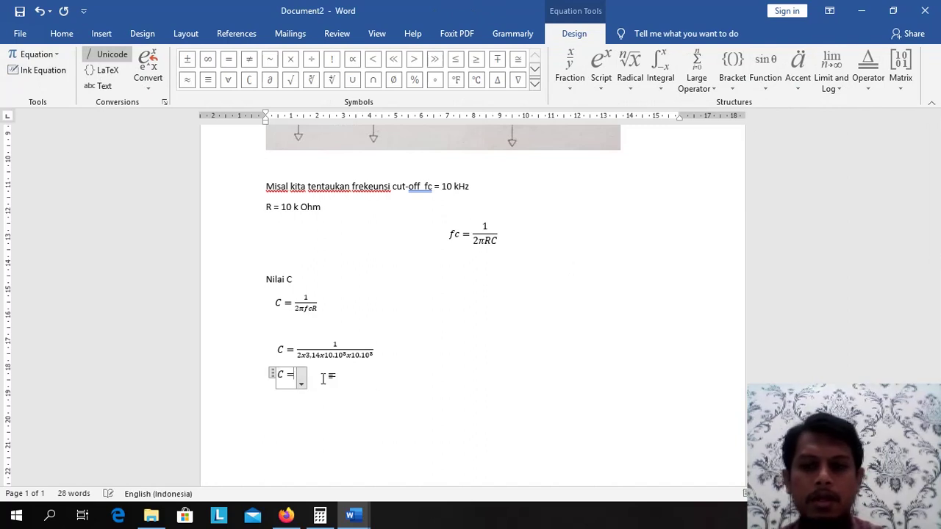
Check the quotient in Calculator, return to Word and continue the last C= equation with 0,159x.
click(320, 518)
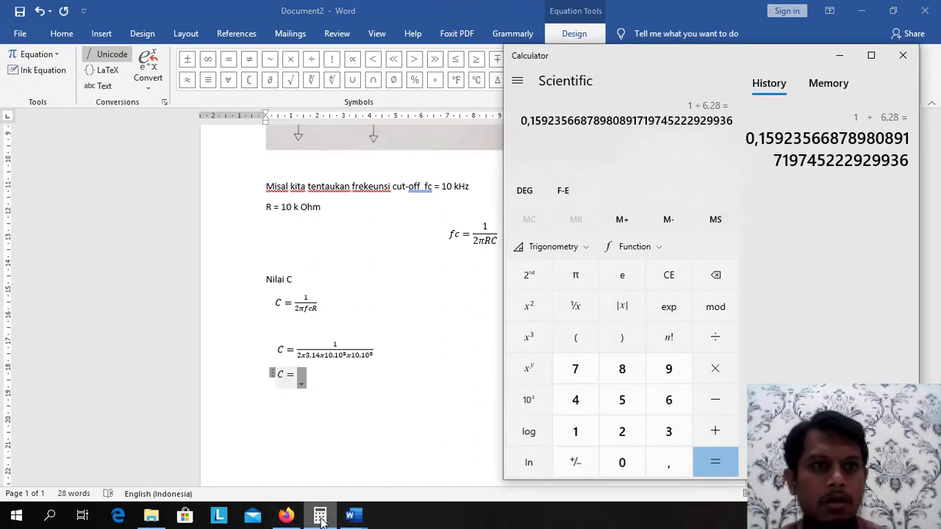
click(321, 521)
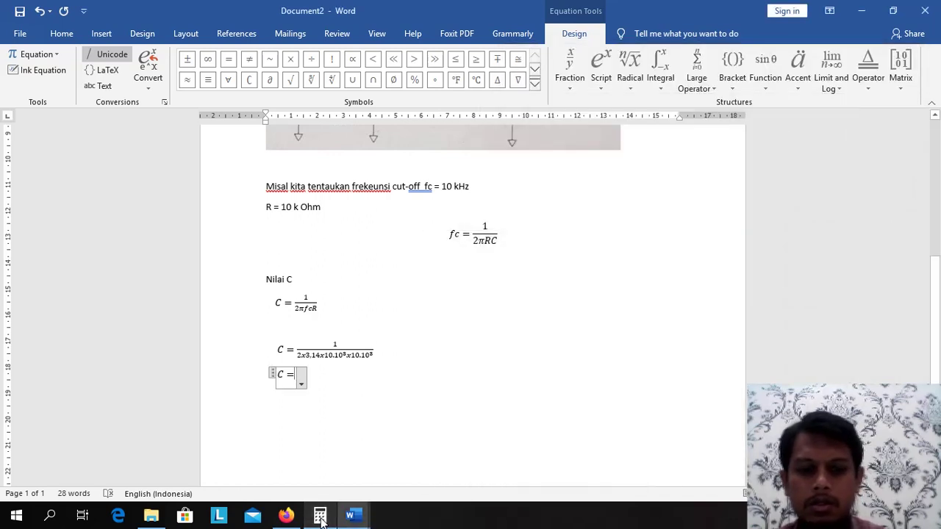
text(0,15)
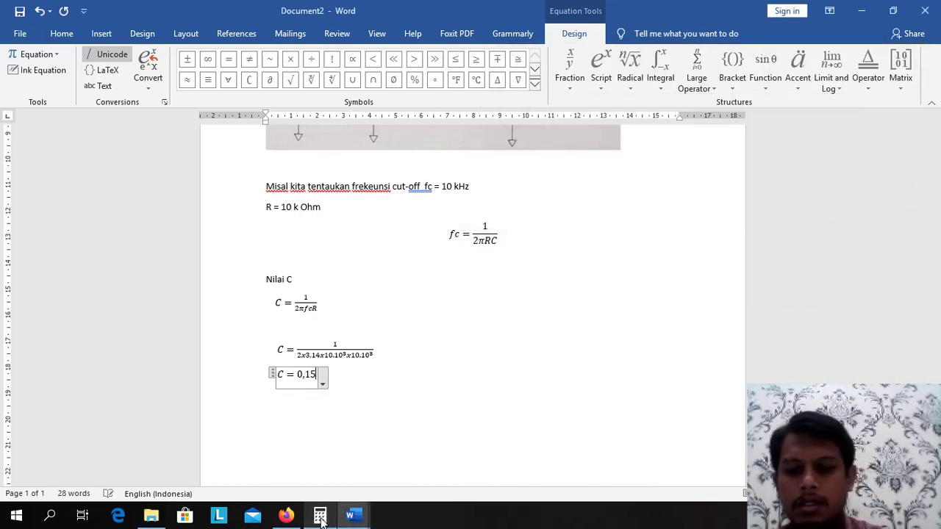
text(9)
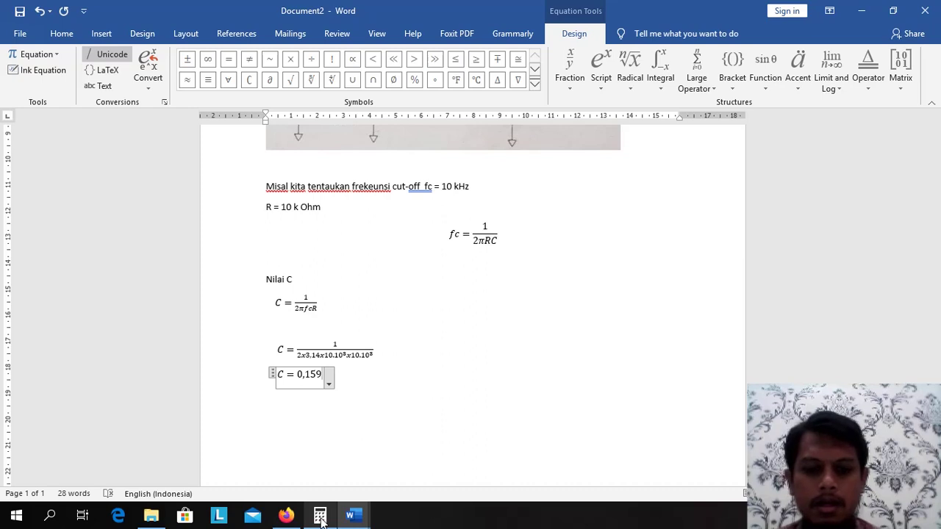
text(x)
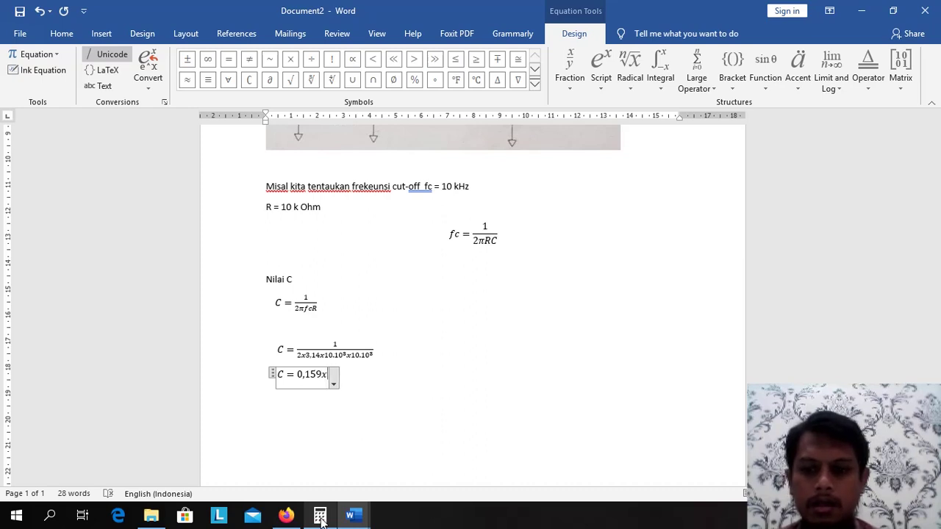
Append 10 with superscript -8 to the 0,159x equation using a superscript structure, followed by an equals sign.
click(602, 87)
click(613, 144)
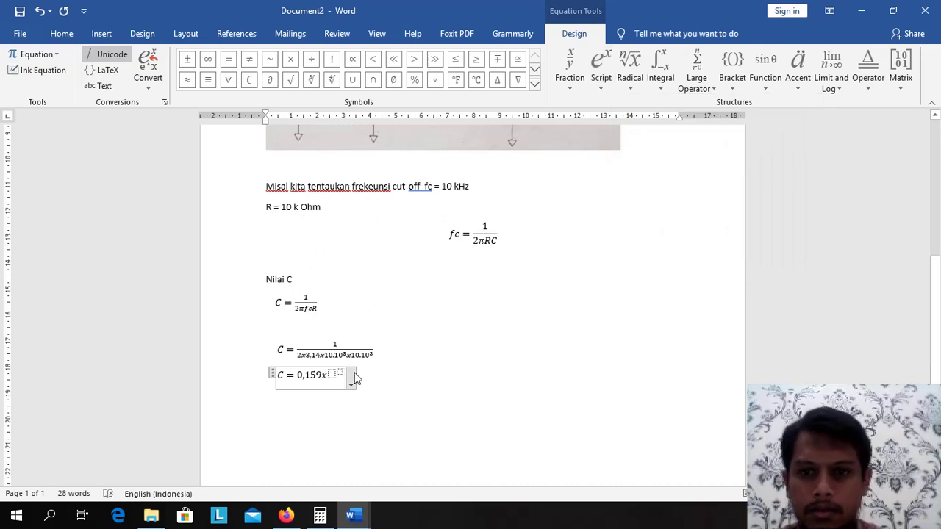
text(10)
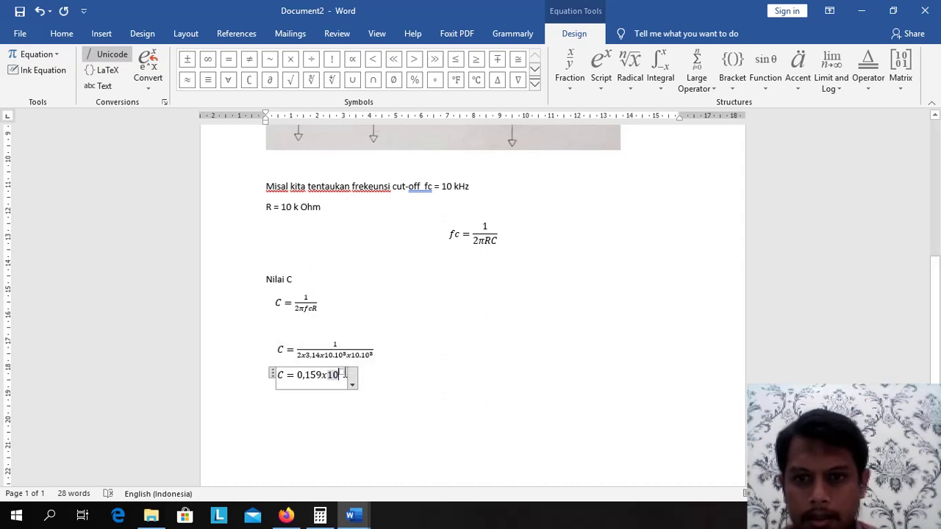
text(^)
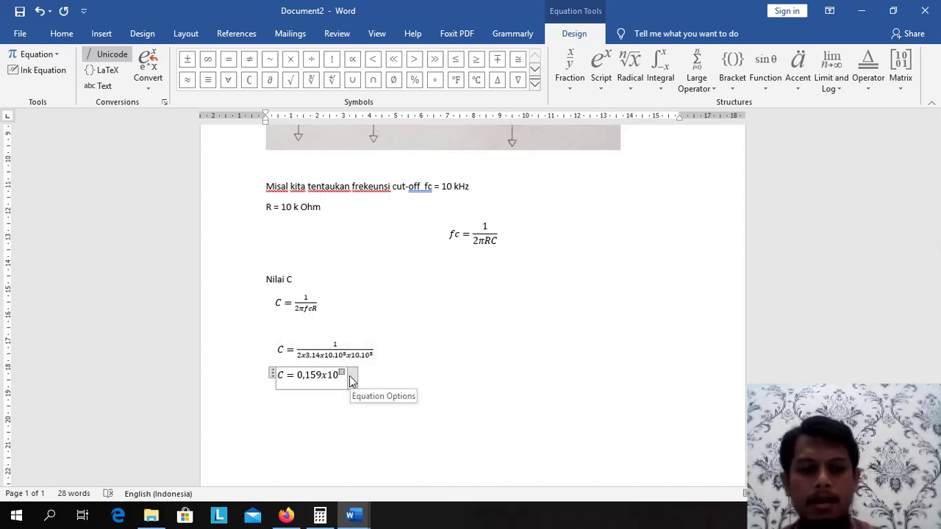
text(-8)
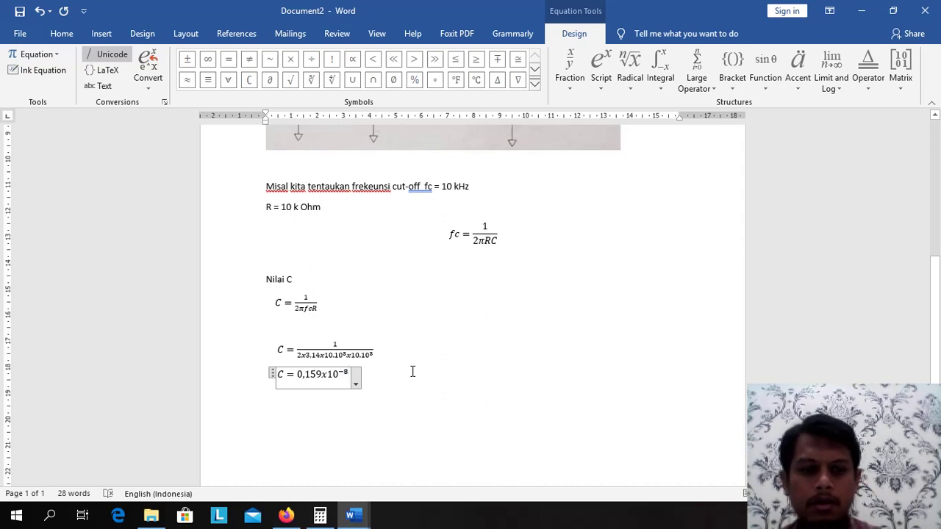
text(=)
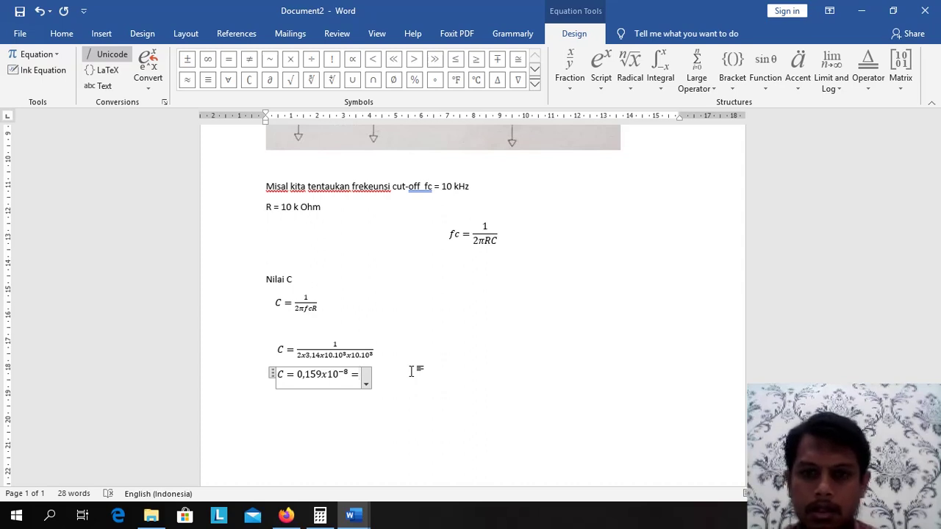
text(1,)
text(59)
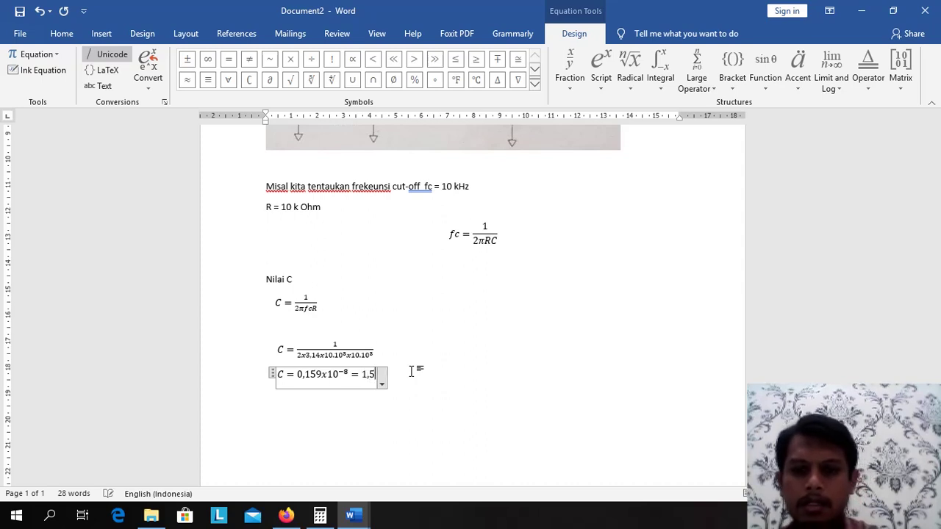
text(nF)
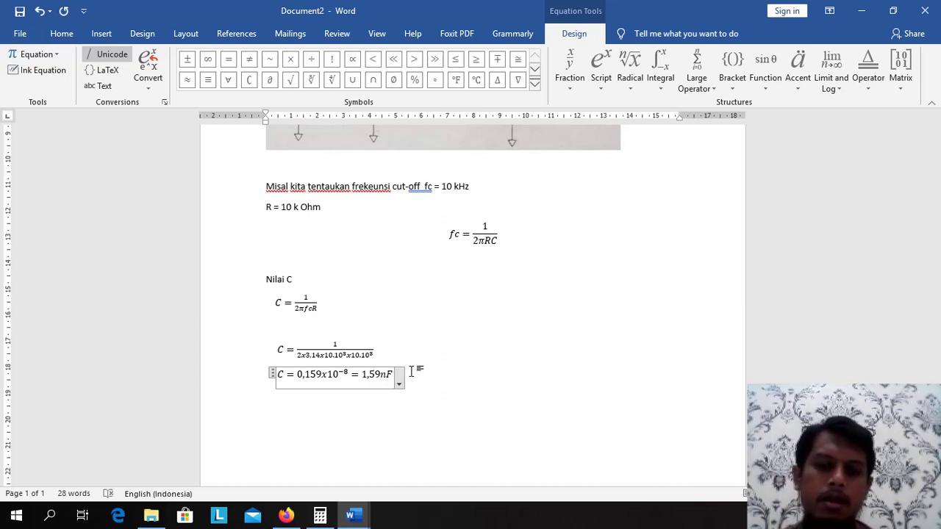
key(BackSpace)
key(BackSpace)
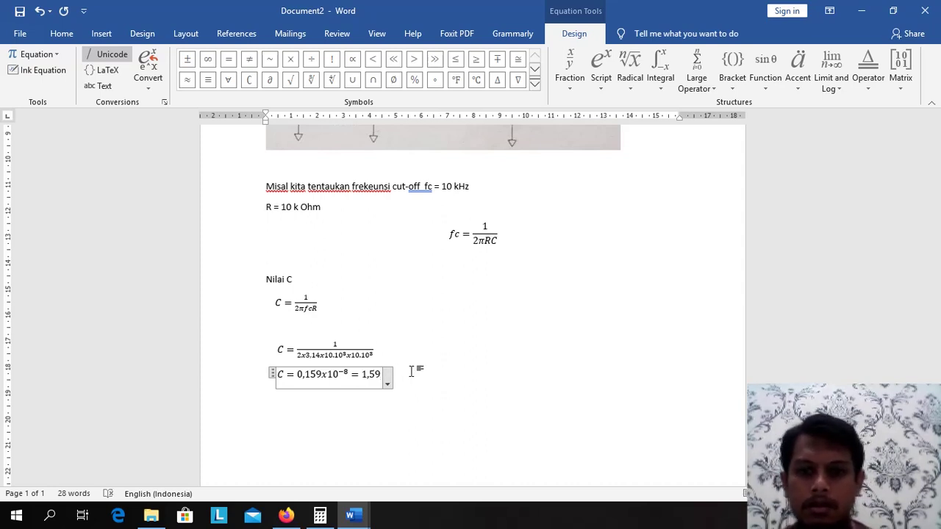
key(BackSpace)
key(BackSpace)
key(BackSpace)
key(BackSpace)
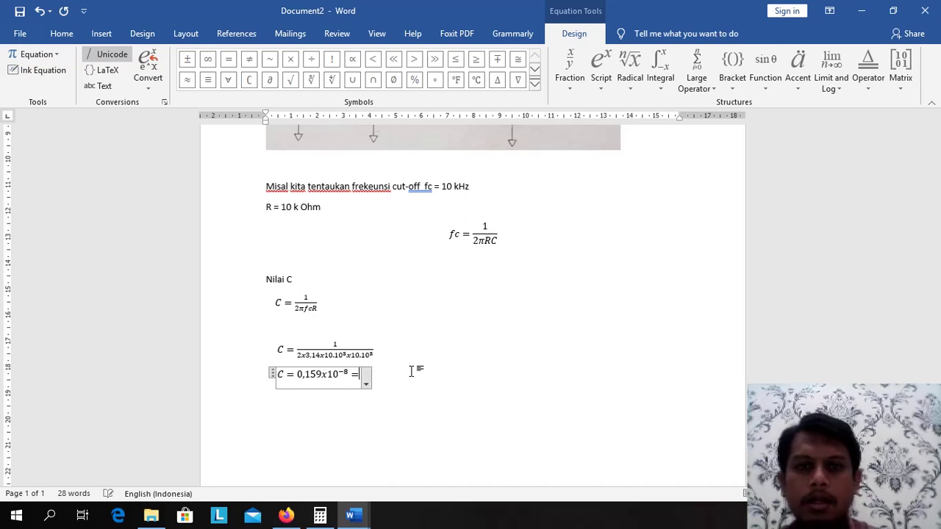
Complete the equation with 1,59 and superscript -9 in a superscript structure, and add the plain text line C = 1,59 nF below it.
click(600, 70)
click(609, 142)
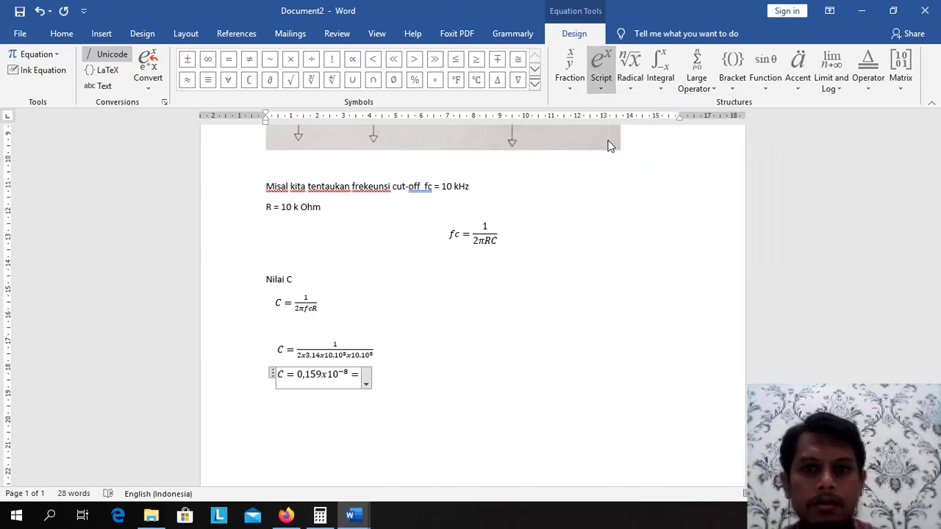
text(1)
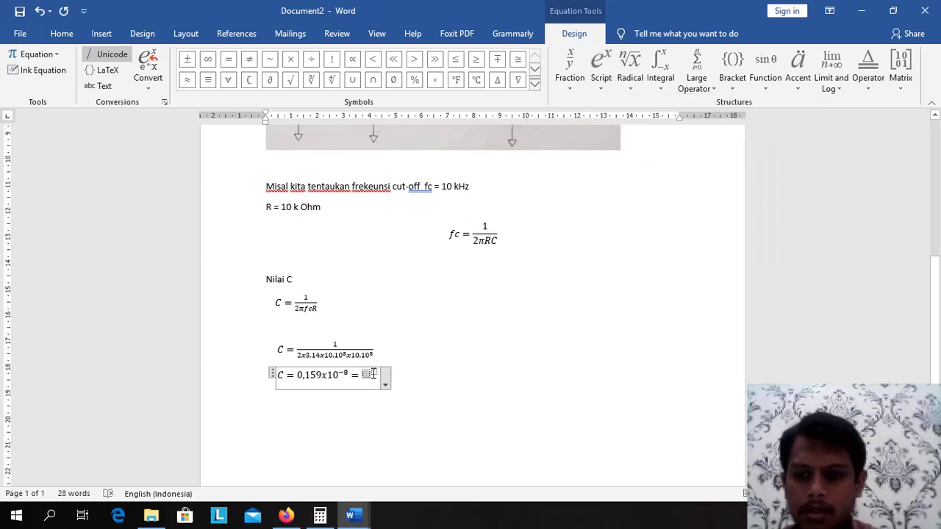
text(,59)
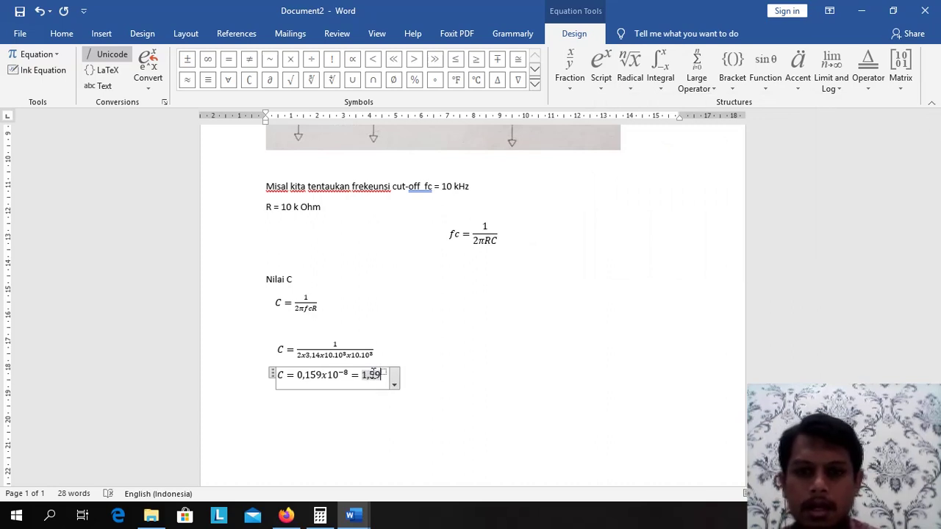
key(Right)
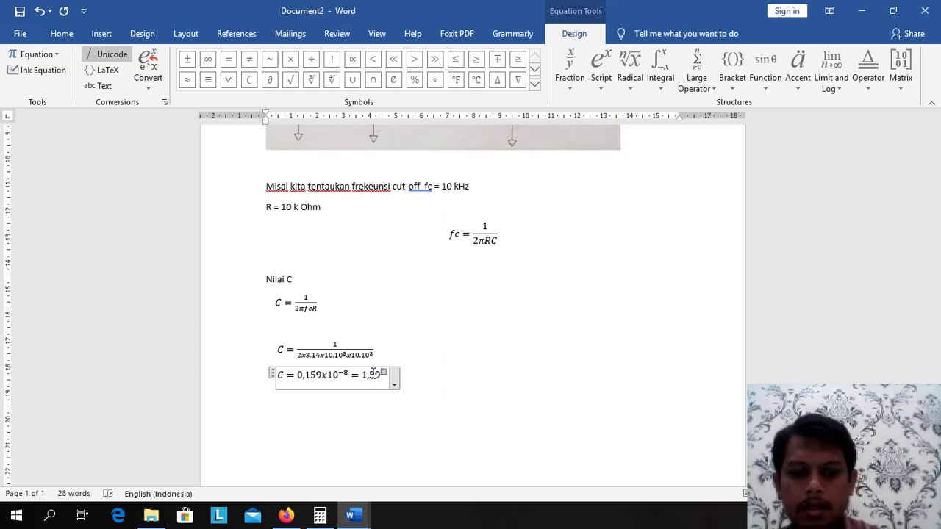
text(-9)
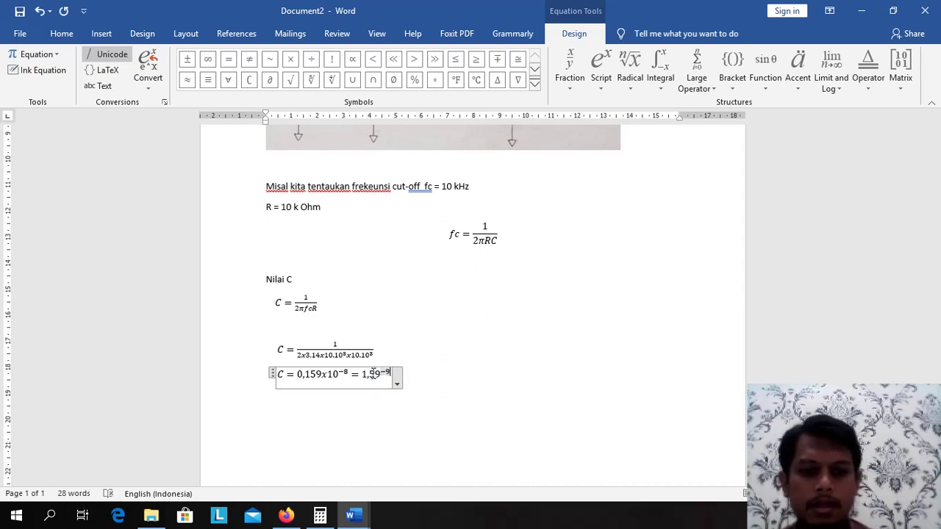
key(Right)
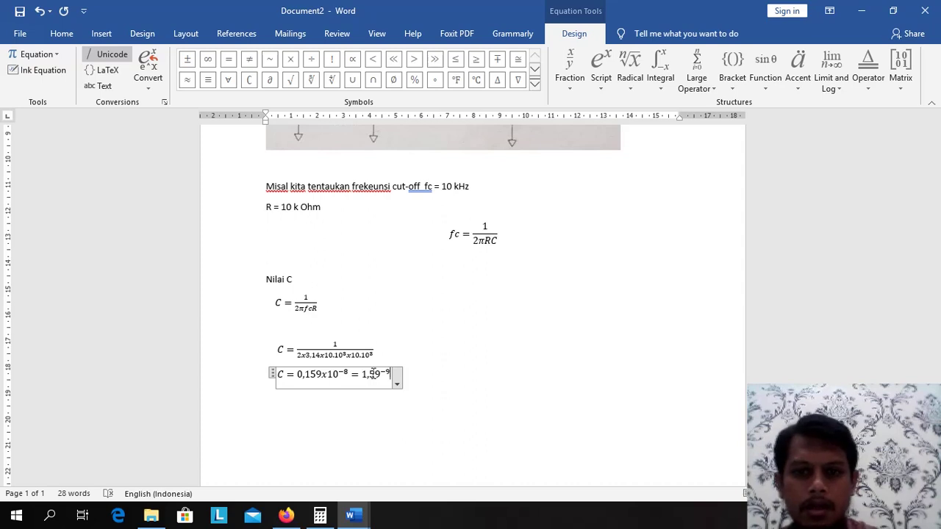
click(478, 389)
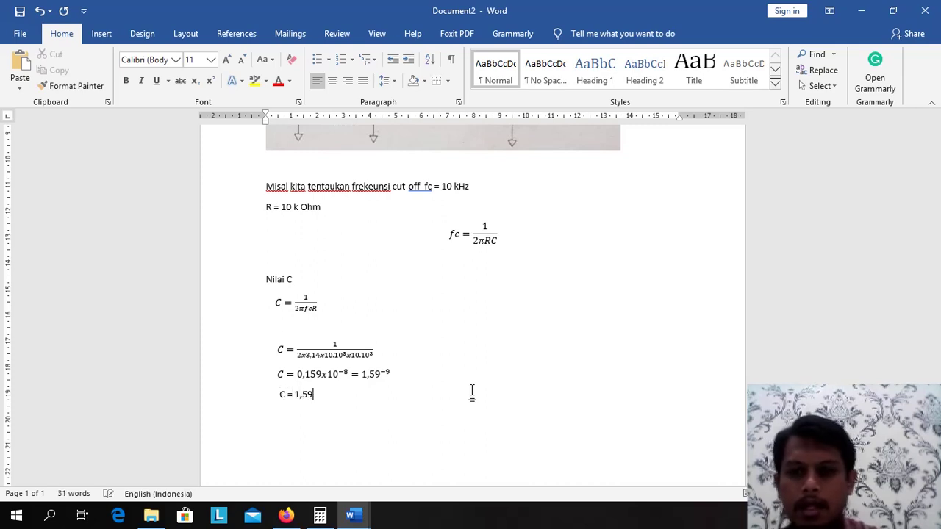
text(nF)
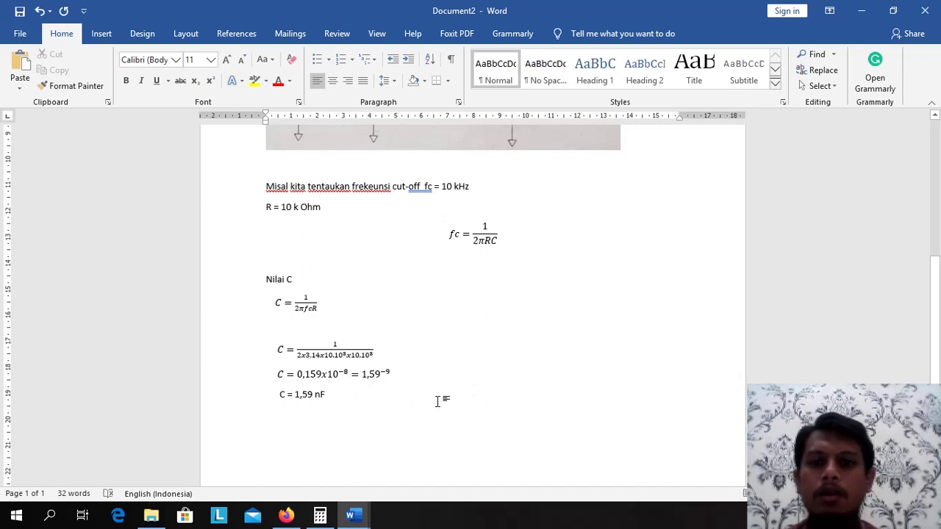
Check the resistors in the circuit figure and add the line Rf = R = 10 K Ohm below the capacitor result, after a blank line.
scroll(439, 397, up, 3)
scroll(425, 398, up, 3)
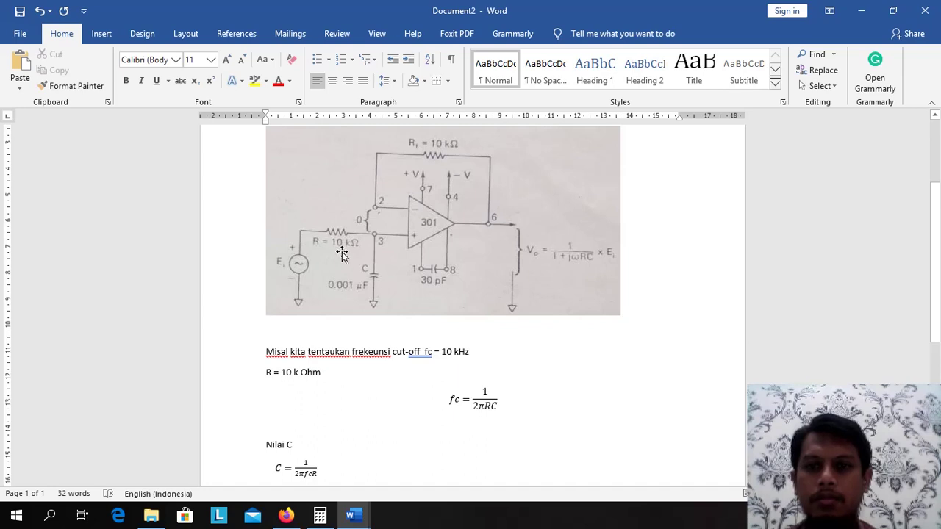
scroll(368, 291, down, 1)
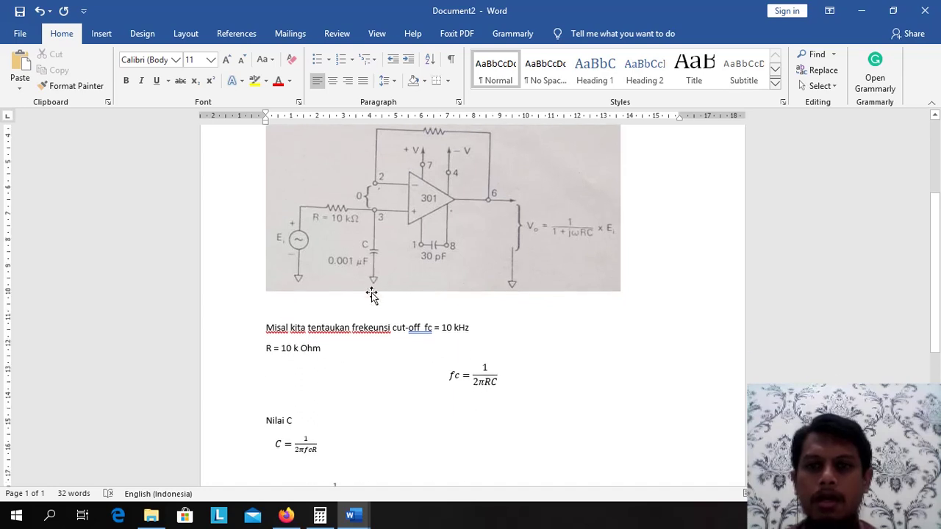
scroll(370, 257, down, 4)
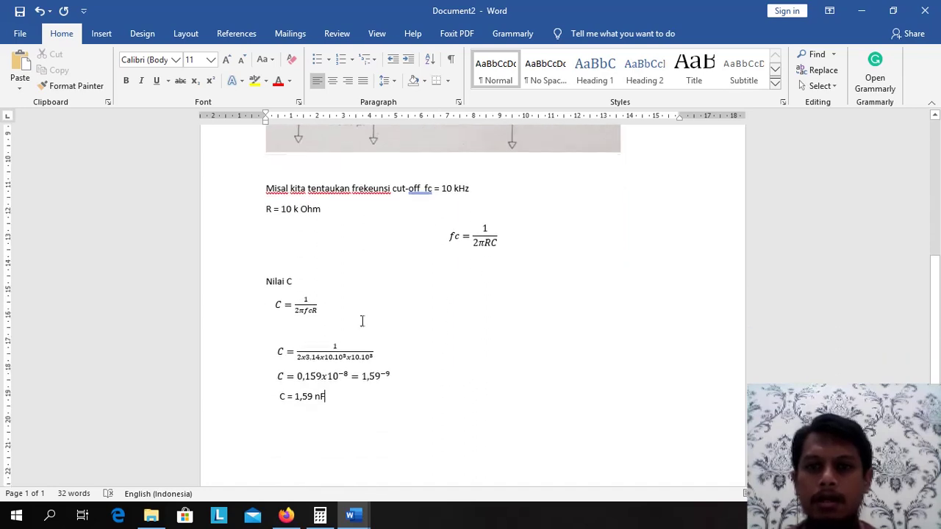
scroll(352, 405, up, 2)
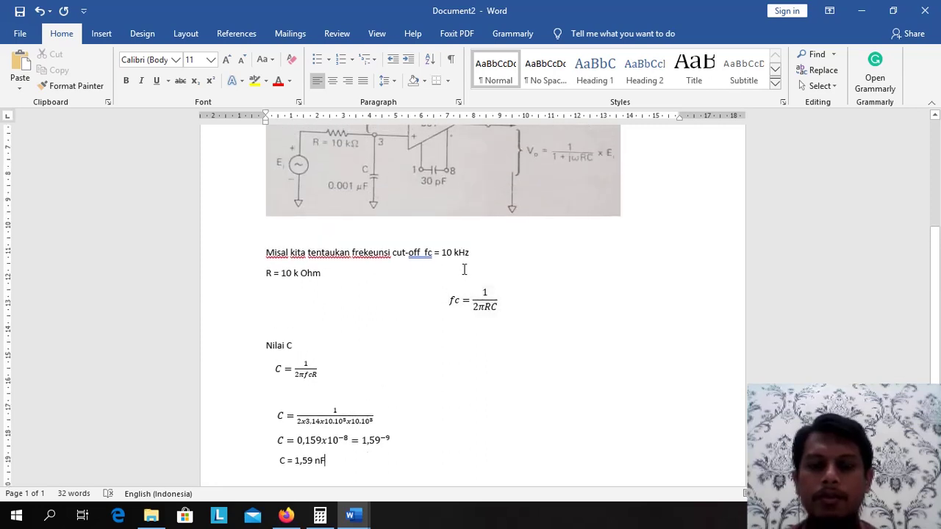
scroll(464, 270, up, 1)
scroll(476, 303, up, 3)
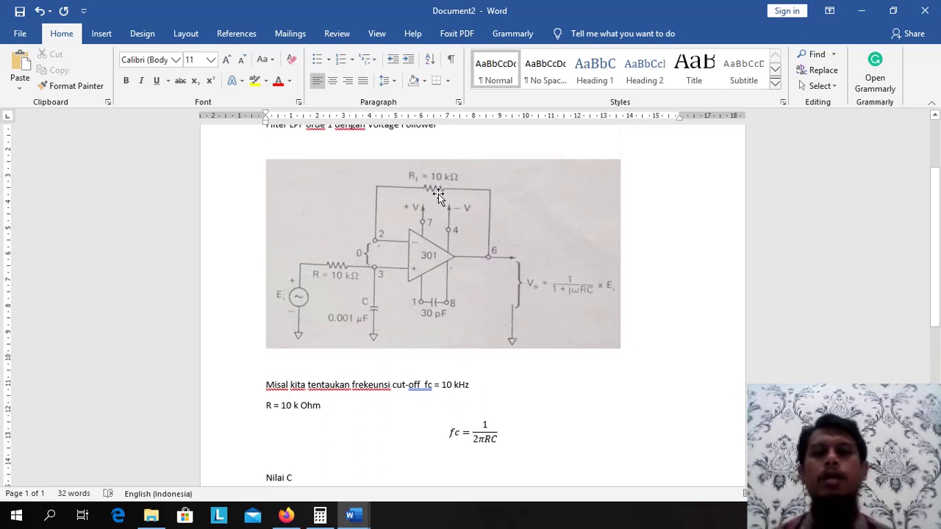
scroll(466, 279, down, 8)
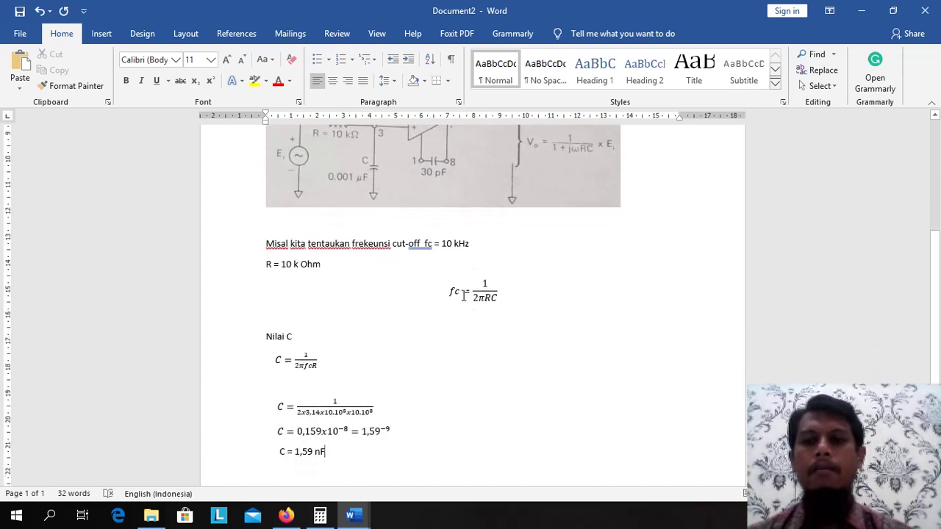
key(BackSpace)
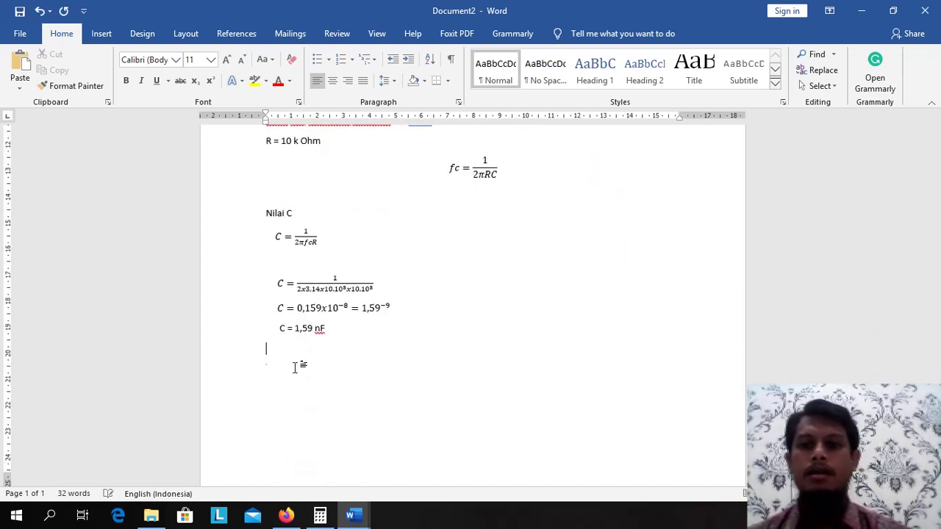
text(Rf = R = 1)
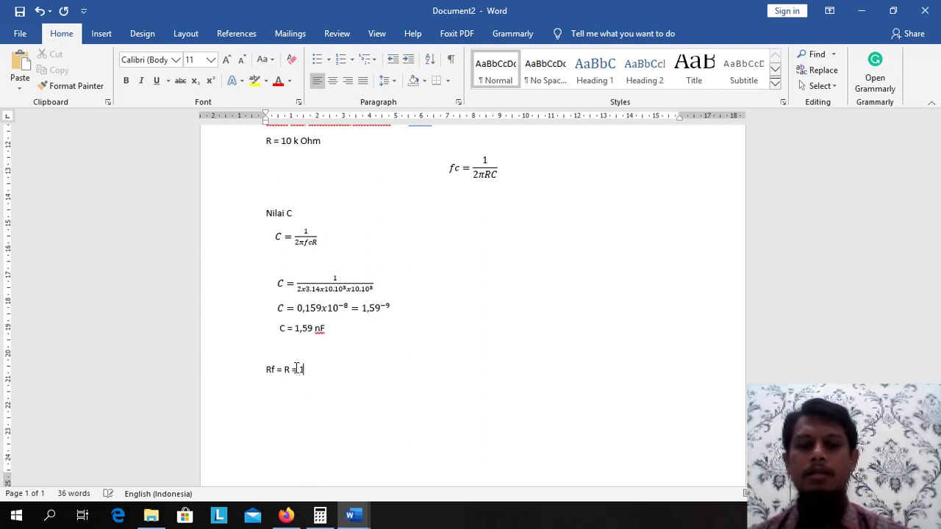
text(0 K O)
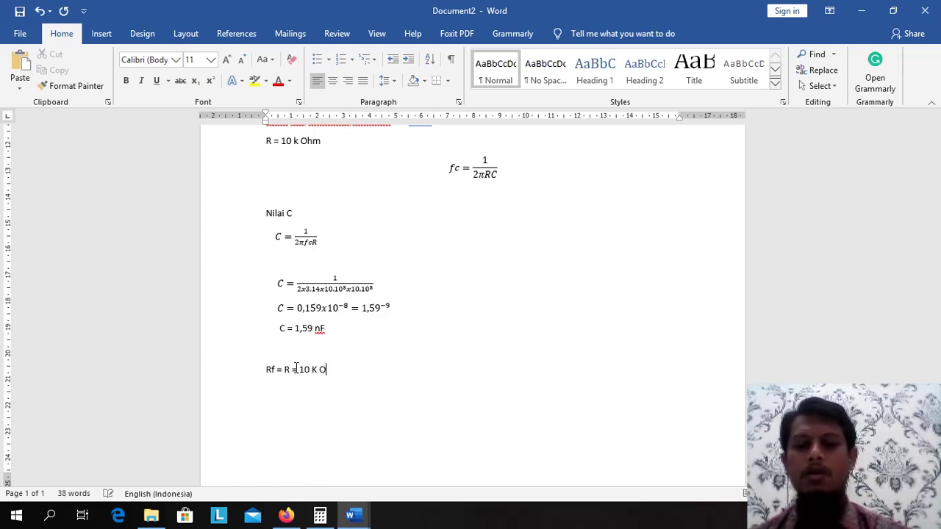
text(hm)
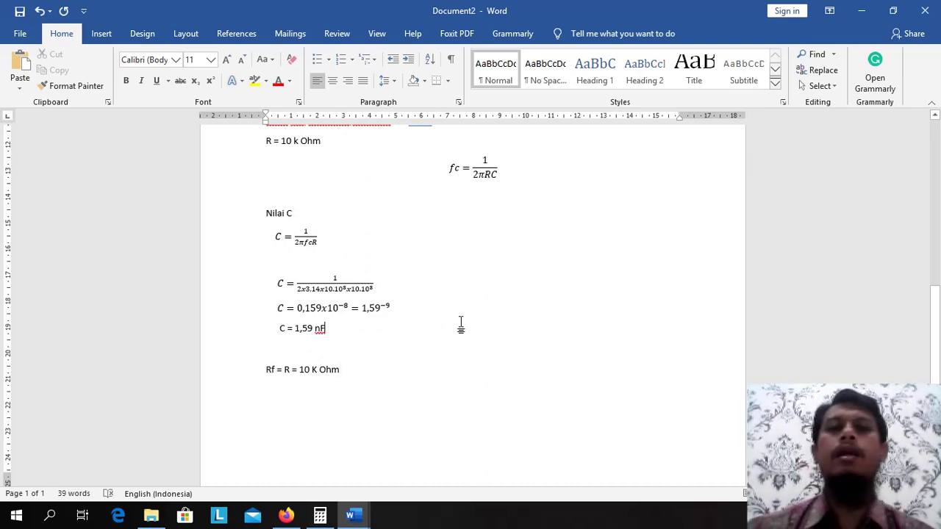
scroll(444, 337, up, 4)
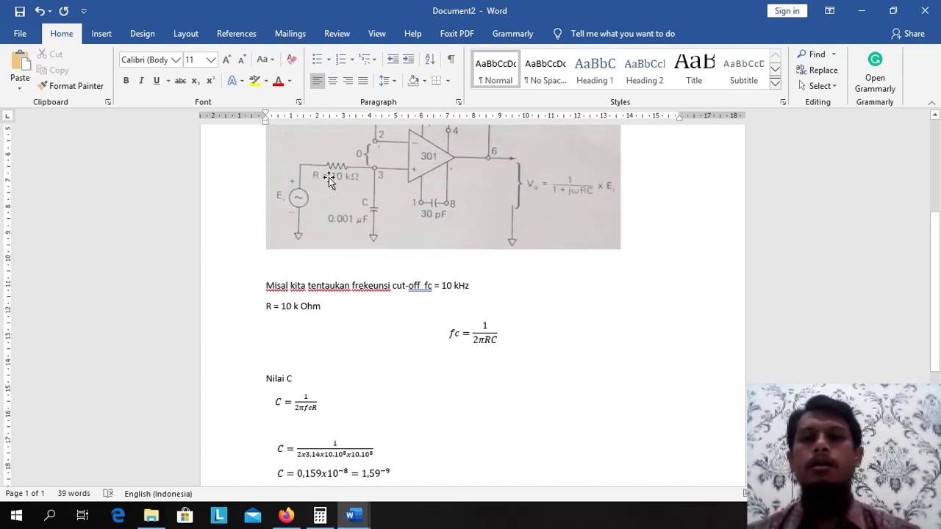
scroll(341, 198, up, 1)
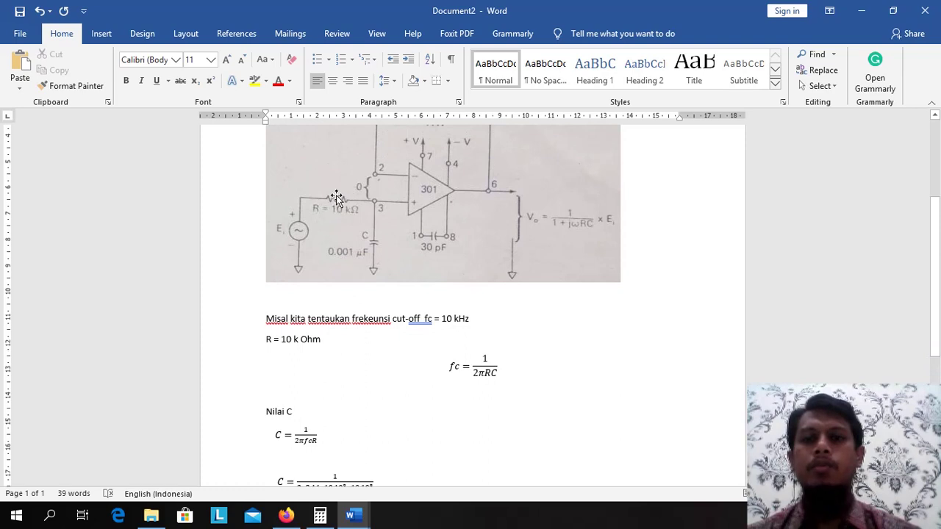
scroll(415, 255, up, 1)
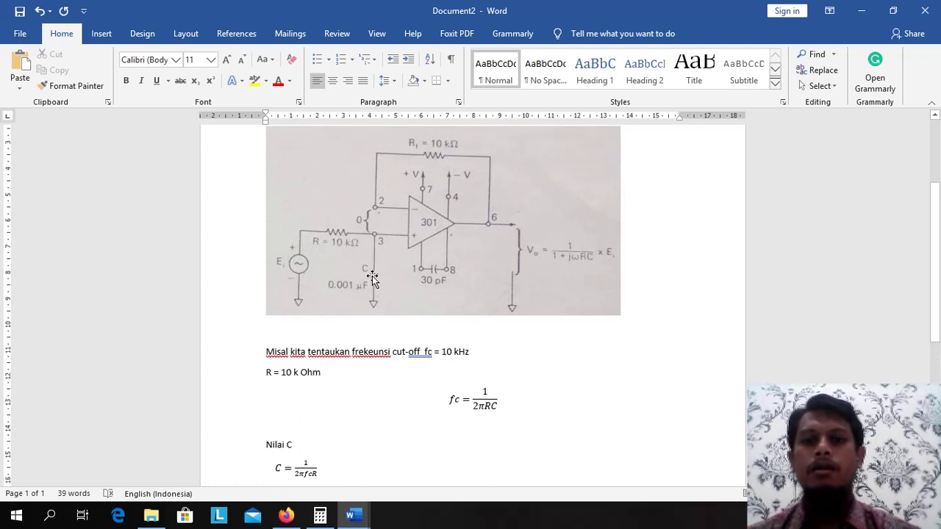
Review the circuit figure and the component calculations in the document, and open PSpice Schematics with an empty sheet.
scroll(374, 277, down, 3)
scroll(377, 226, down, 2)
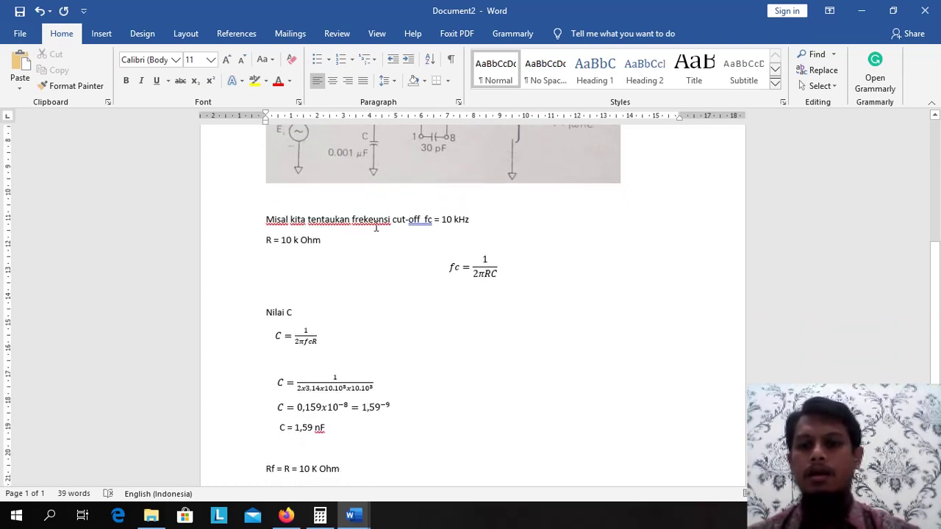
scroll(378, 224, up, 5)
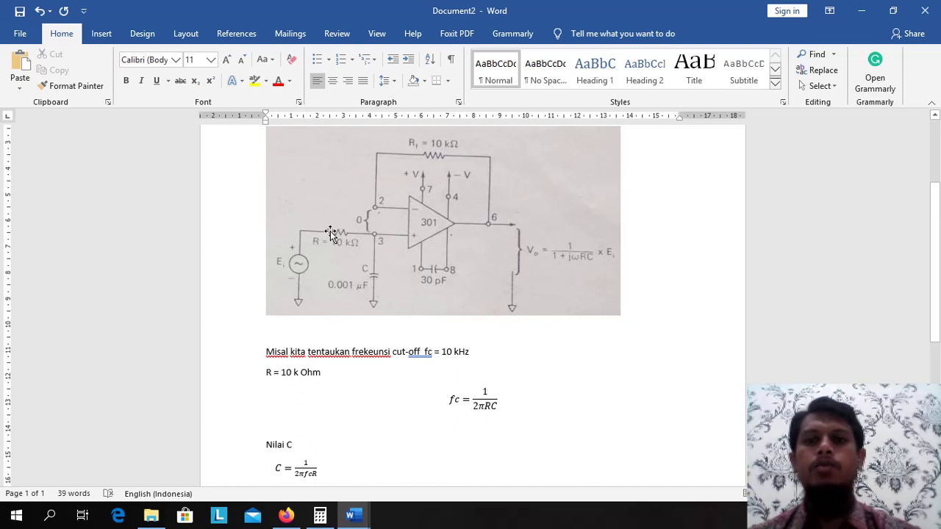
scroll(393, 308, down, 5)
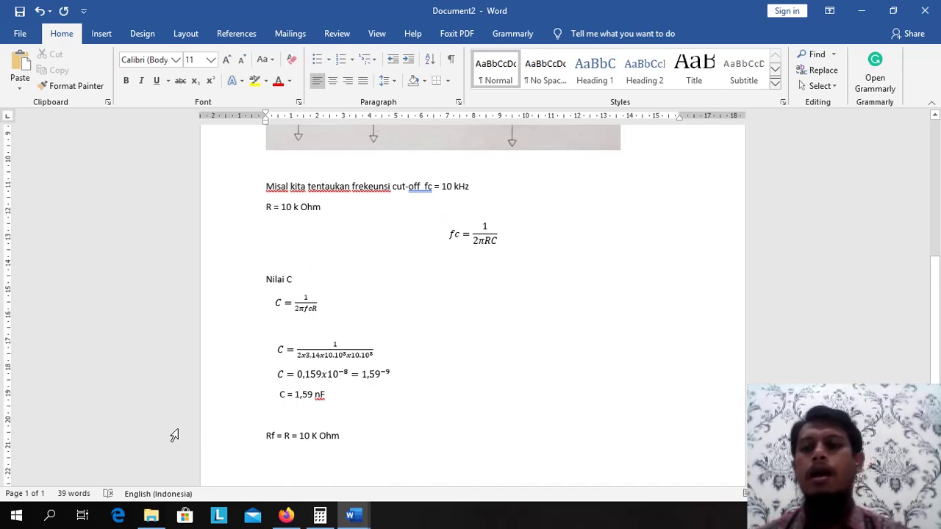
click(16, 515)
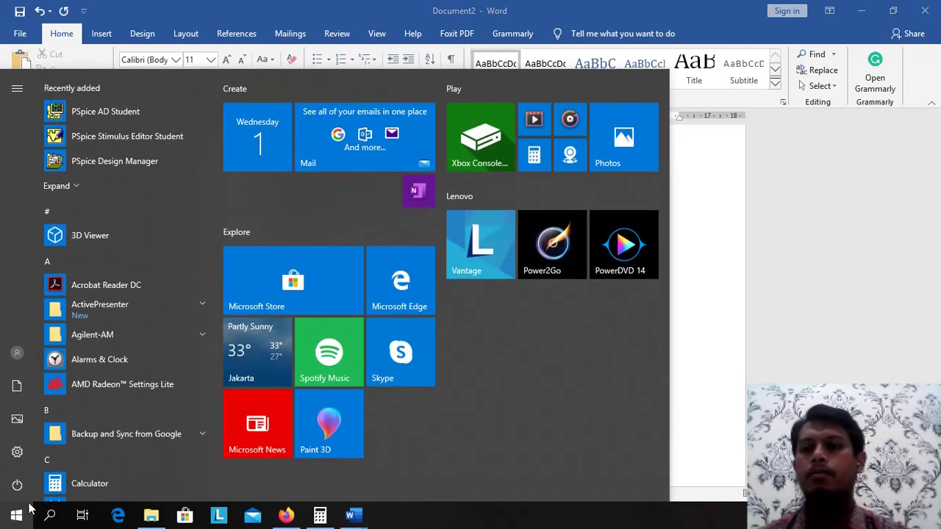
click(76, 191)
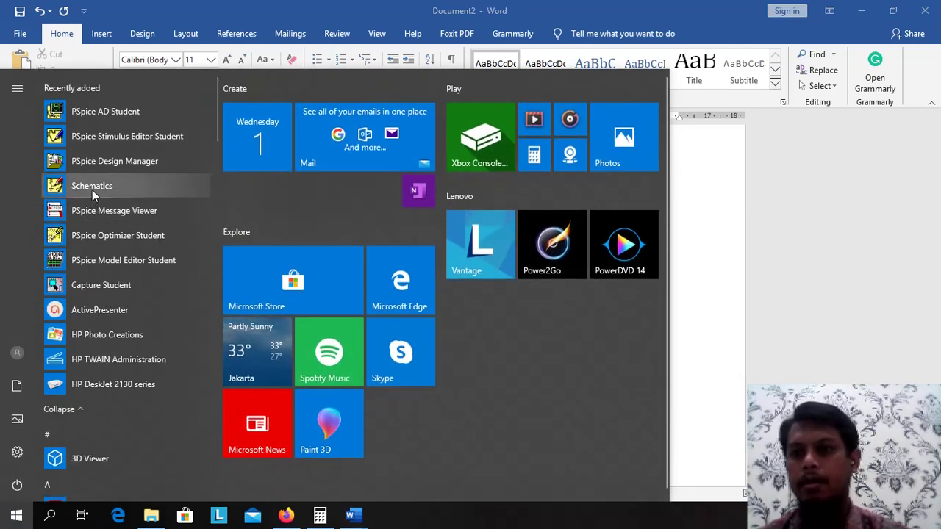
click(92, 186)
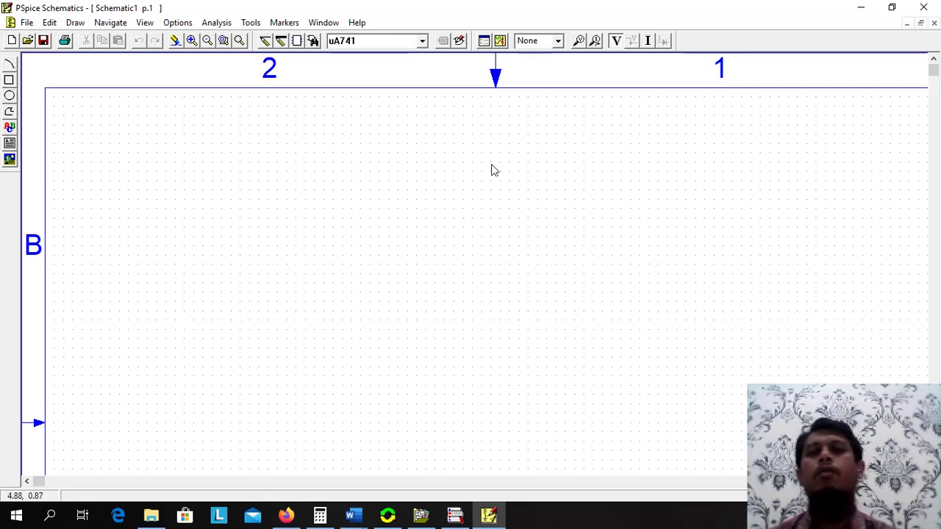
Choose the LM324 op-amp from the eval.slb library as the part to place.
click(313, 42)
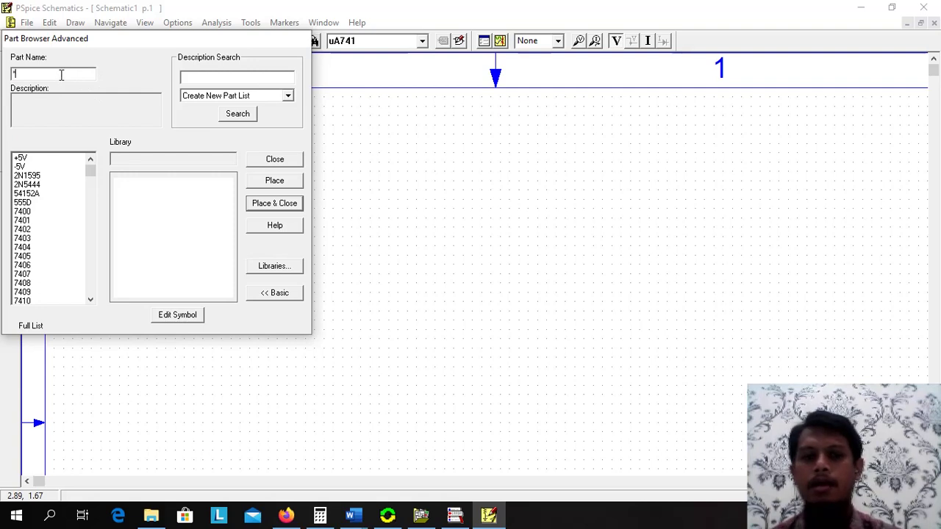
click(269, 270)
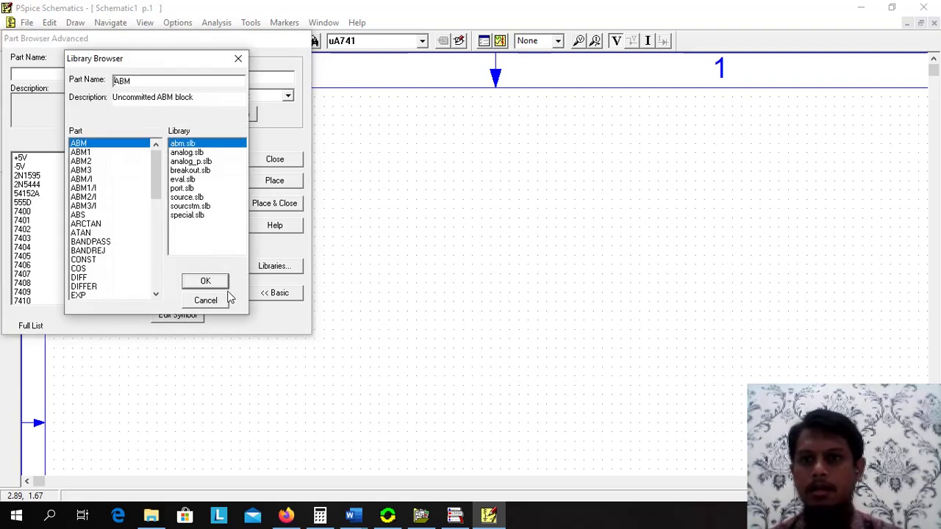
click(207, 301)
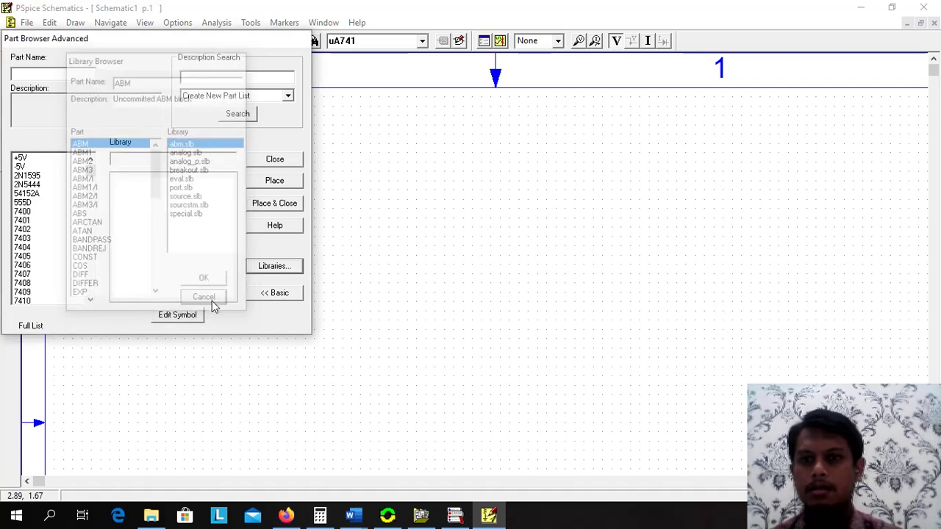
click(269, 267)
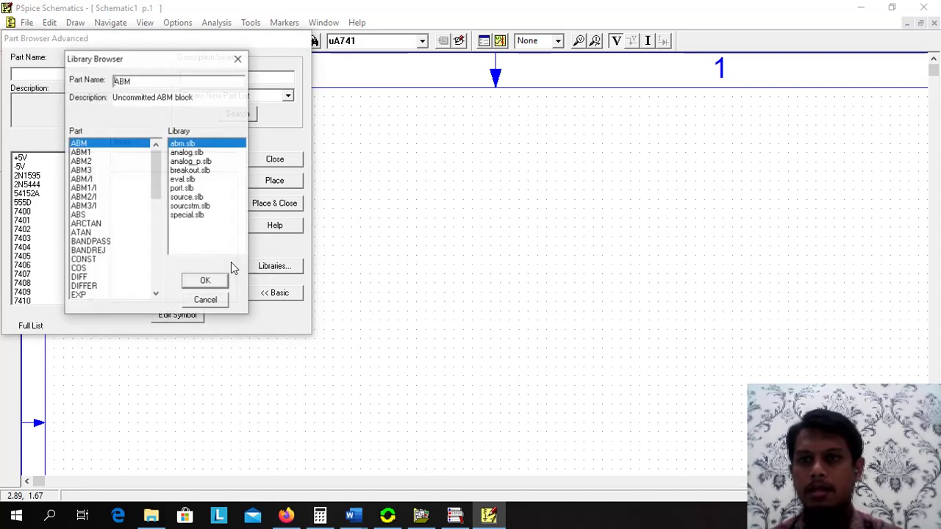
click(184, 180)
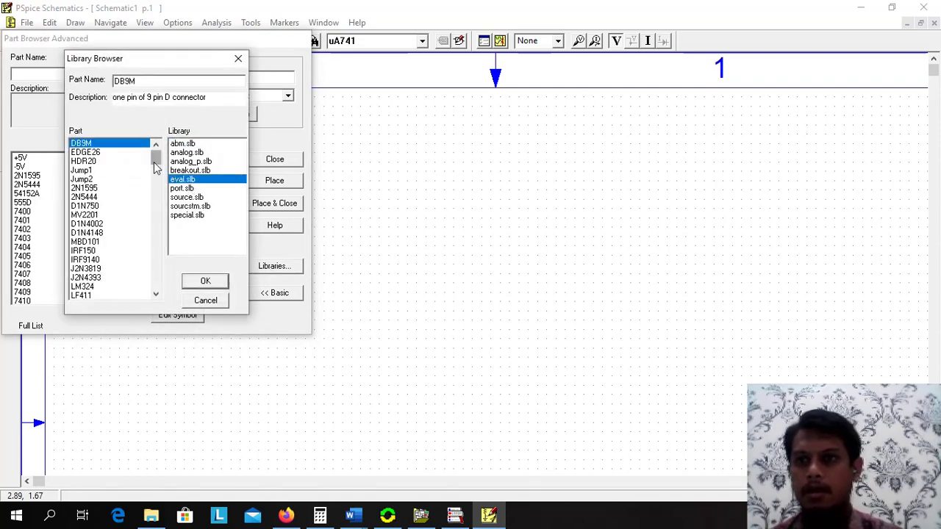
drag(156, 165, 161, 175)
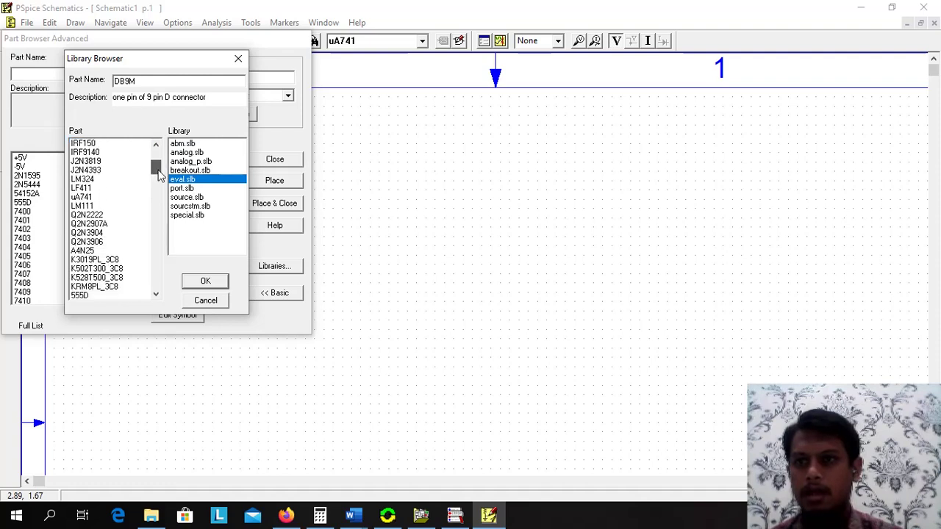
click(92, 180)
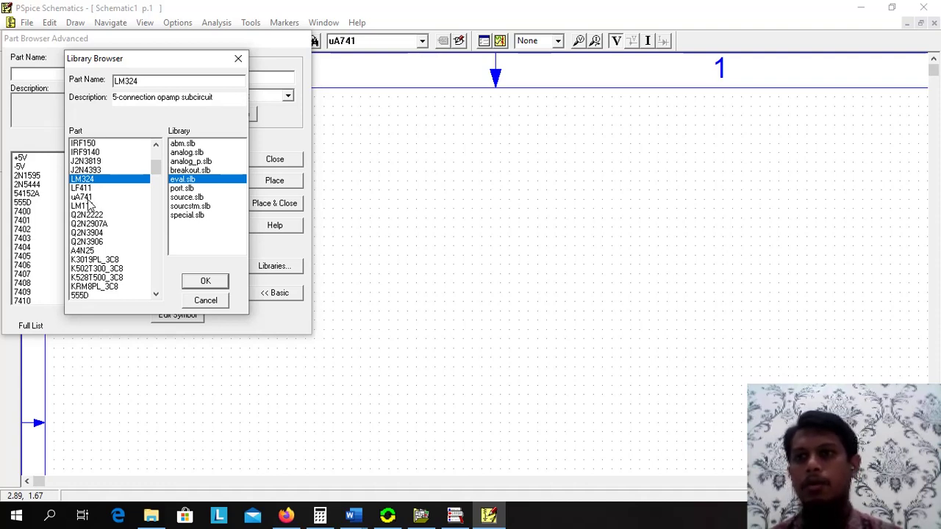
click(91, 199)
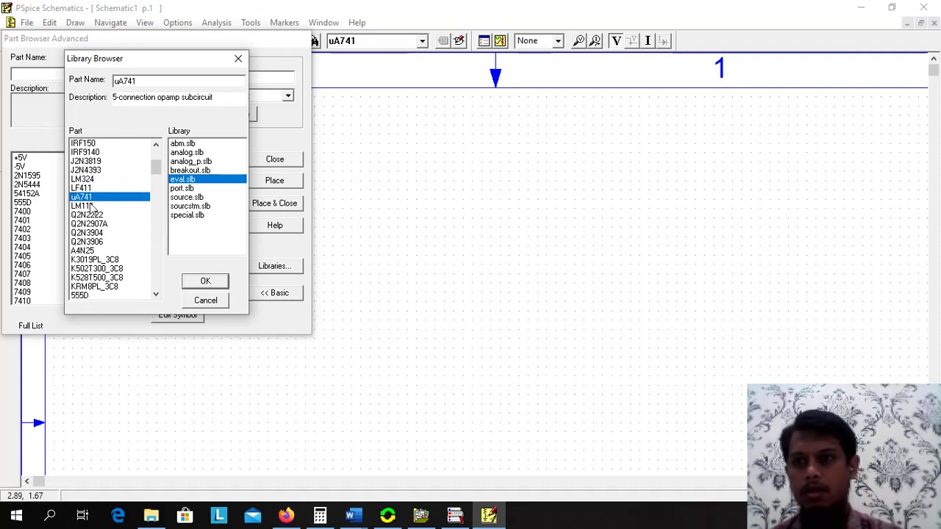
click(93, 181)
click(202, 282)
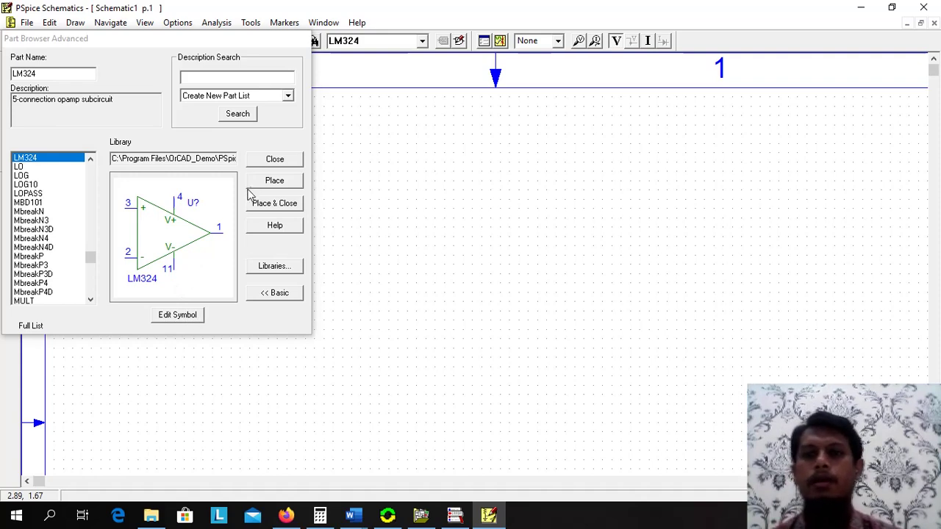
Place one LM324 op-amp on the empty area of the sheet and end the placement.
click(273, 181)
click(444, 284)
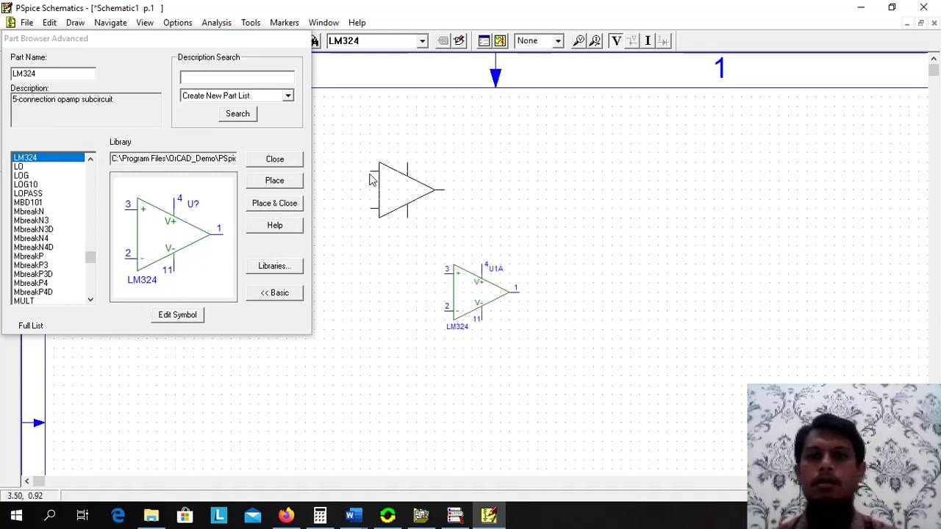
right_click(371, 179)
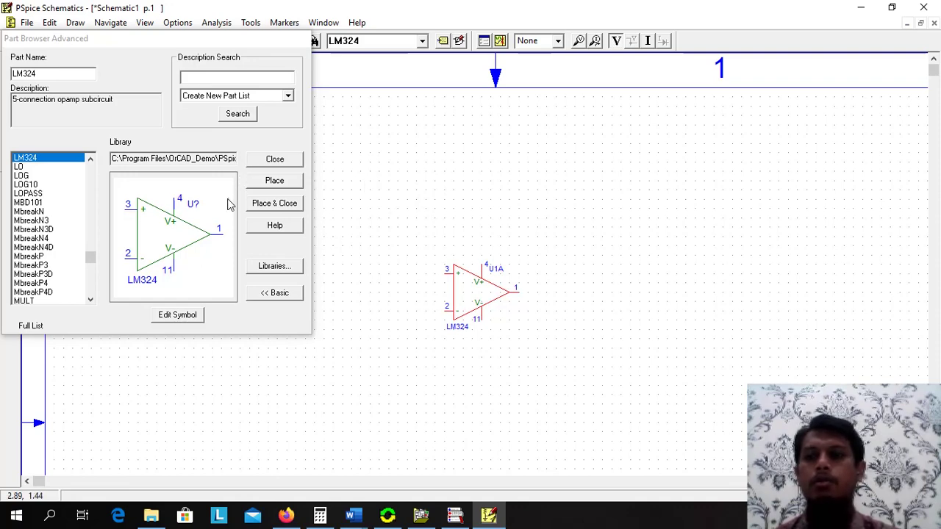
Find part R and place two resistors, one beside the op-amp's non-inverting input and one above it.
click(269, 269)
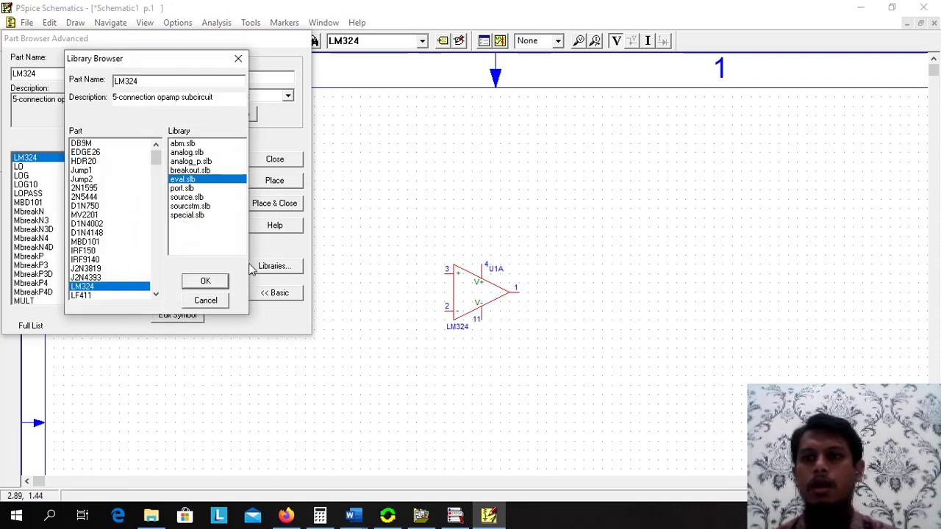
click(206, 300)
double_click(50, 77)
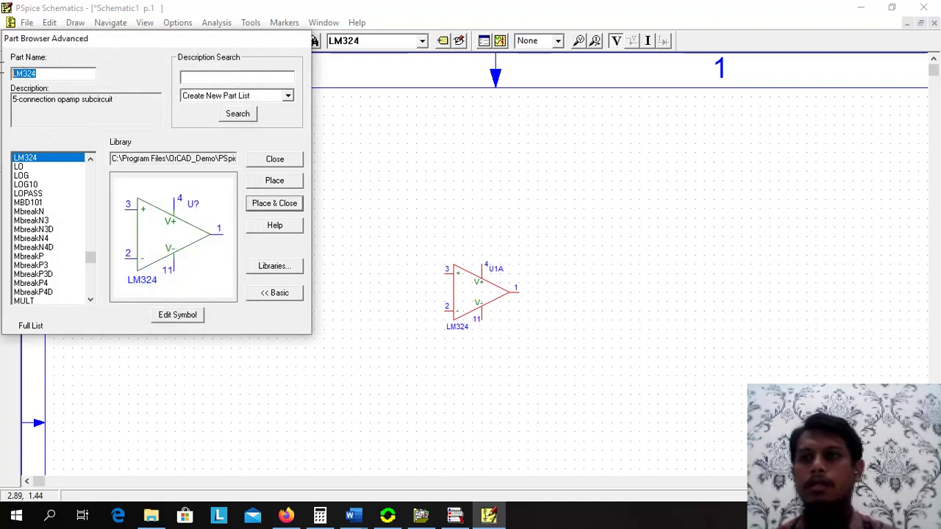
text(R)
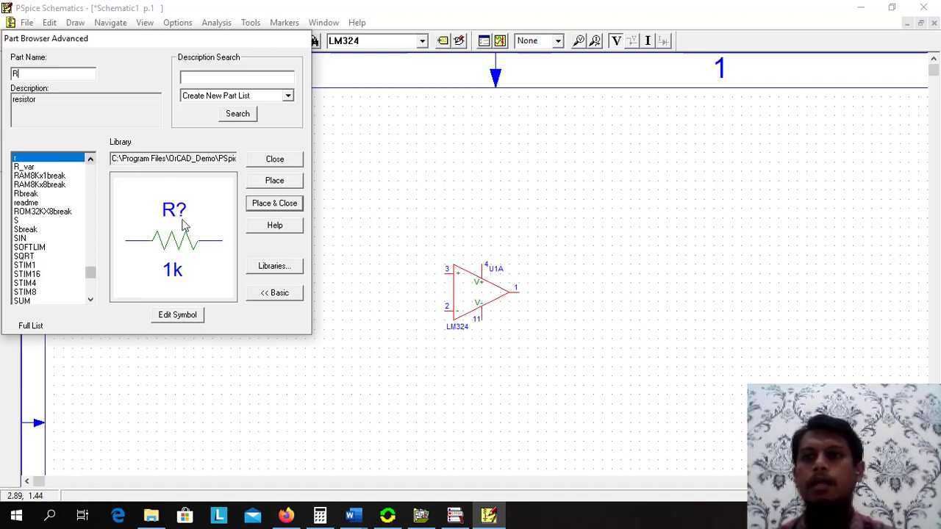
click(269, 182)
click(380, 273)
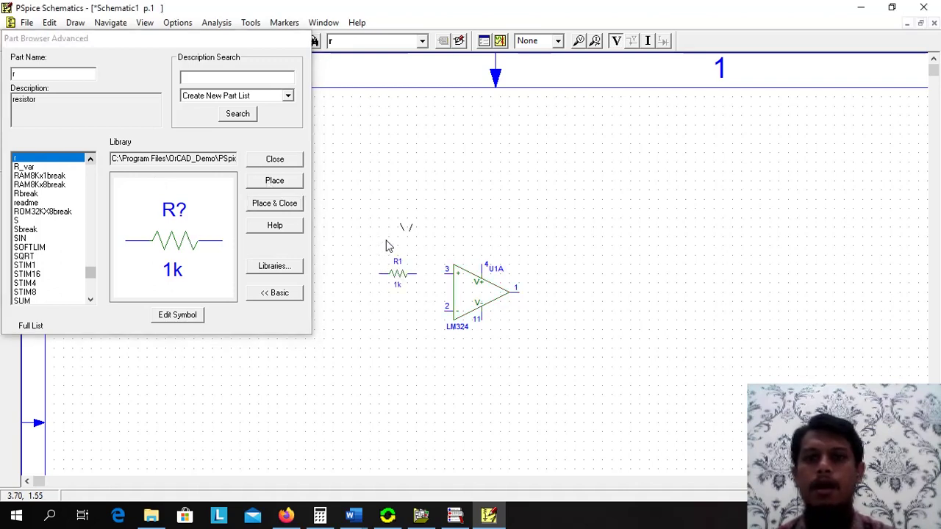
click(370, 209)
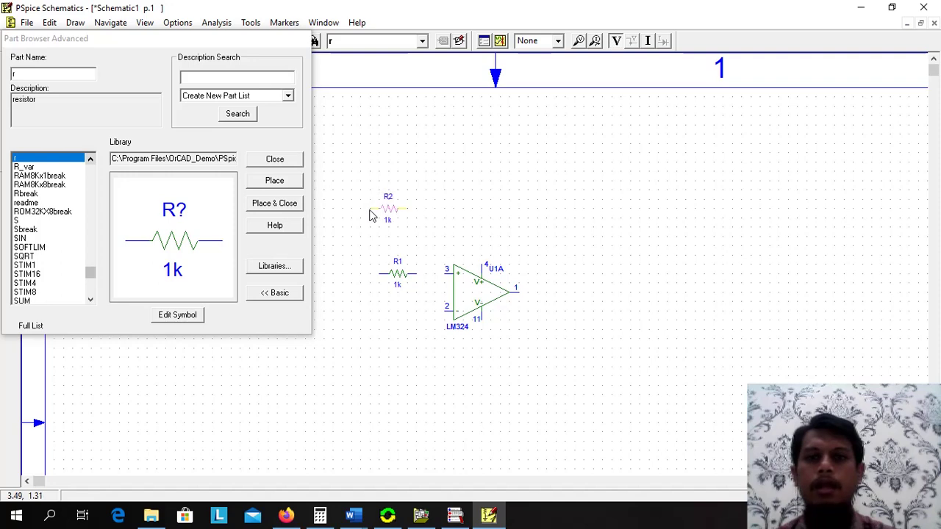
right_click(453, 168)
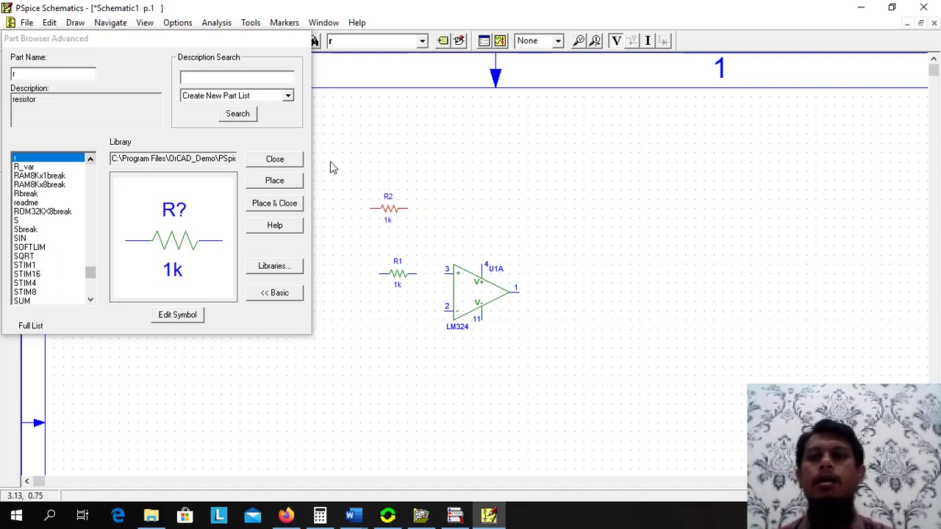
Find part c, place one capacitor below the op-amp and close the part browser.
click(36, 74)
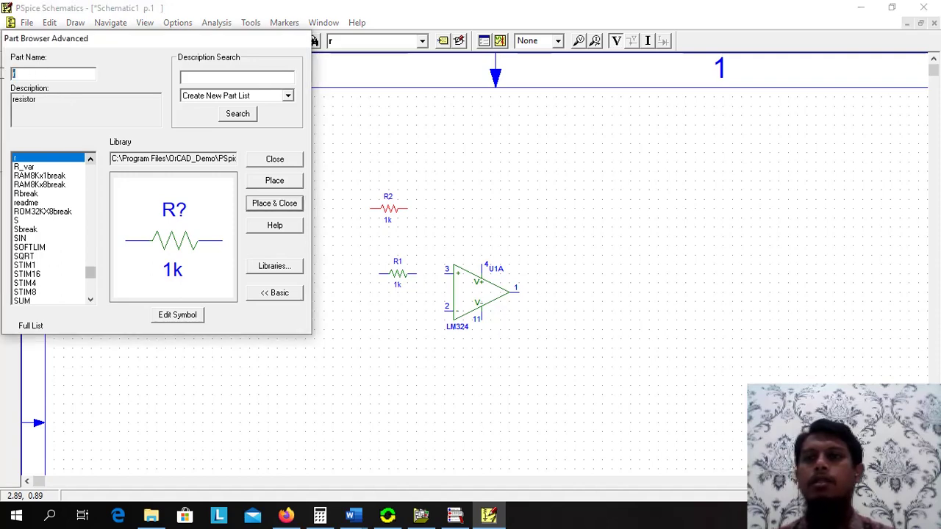
text(c)
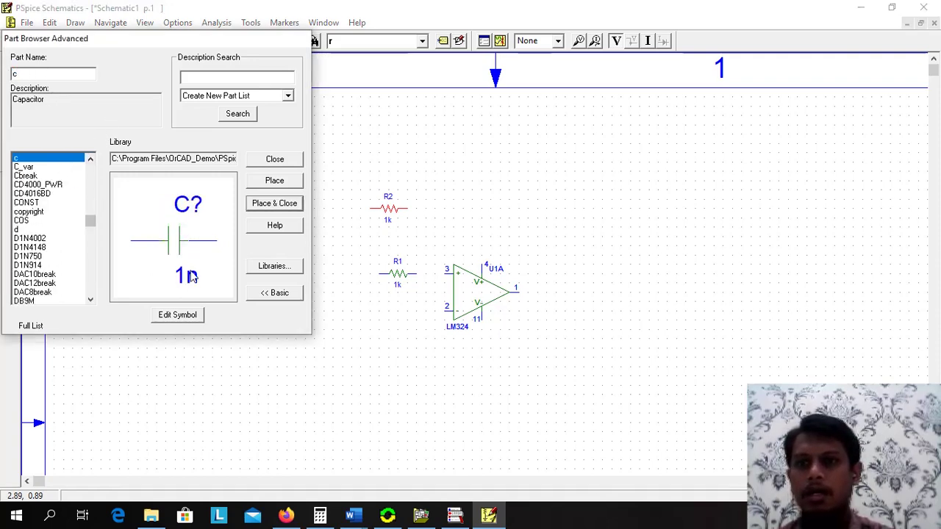
click(275, 182)
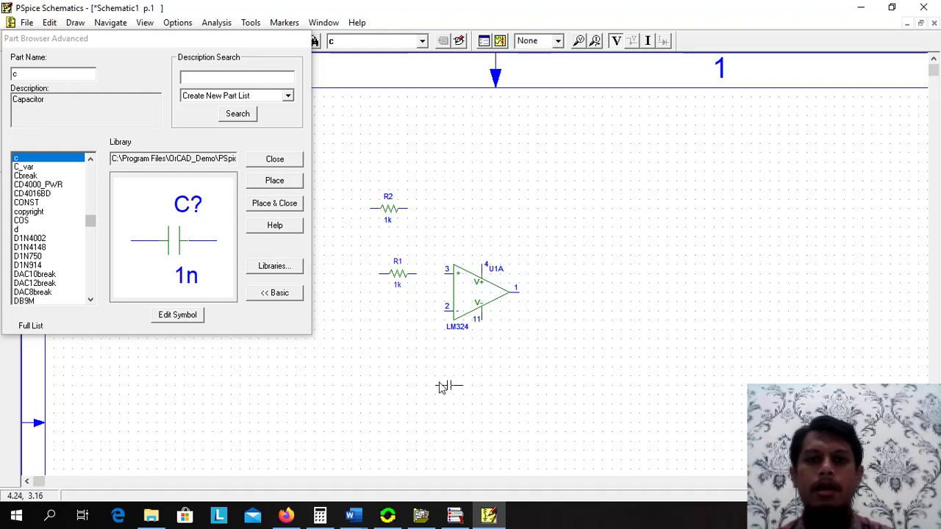
click(417, 378)
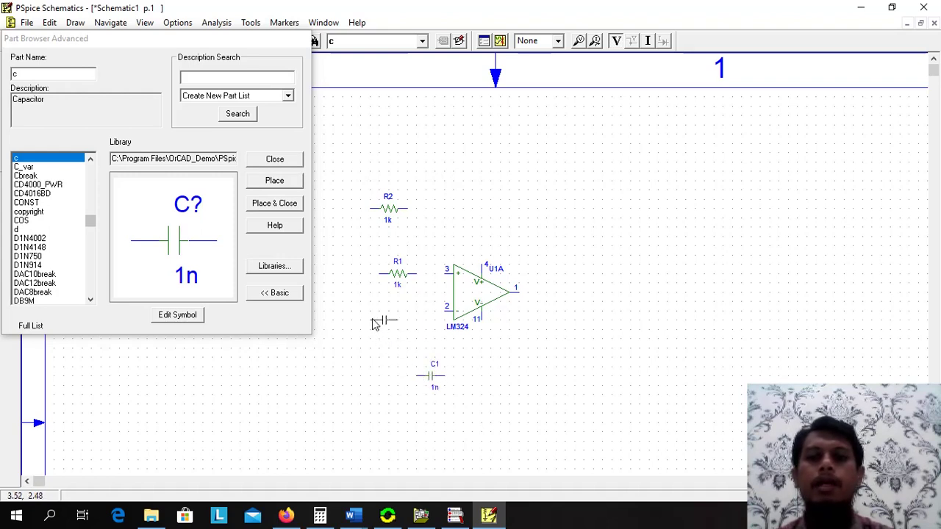
click(281, 165)
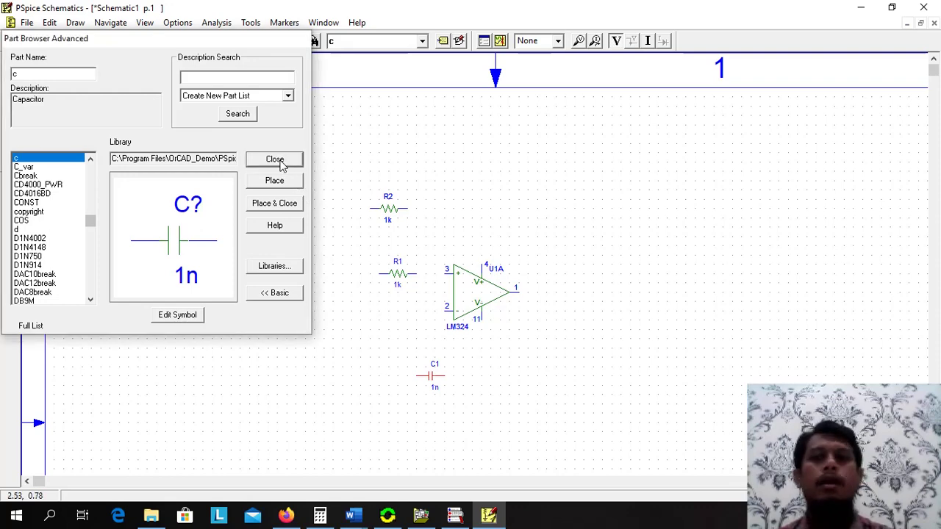
click(274, 160)
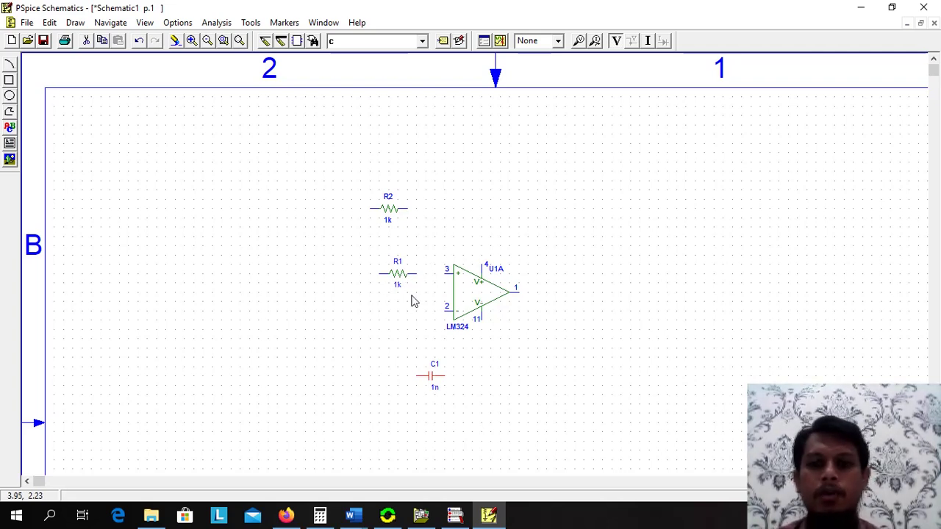
Check the circuit figure in Word's Document2, return to PSpice Schematics and move resistor R2 just below the op-amp.
mouse_move(354, 519)
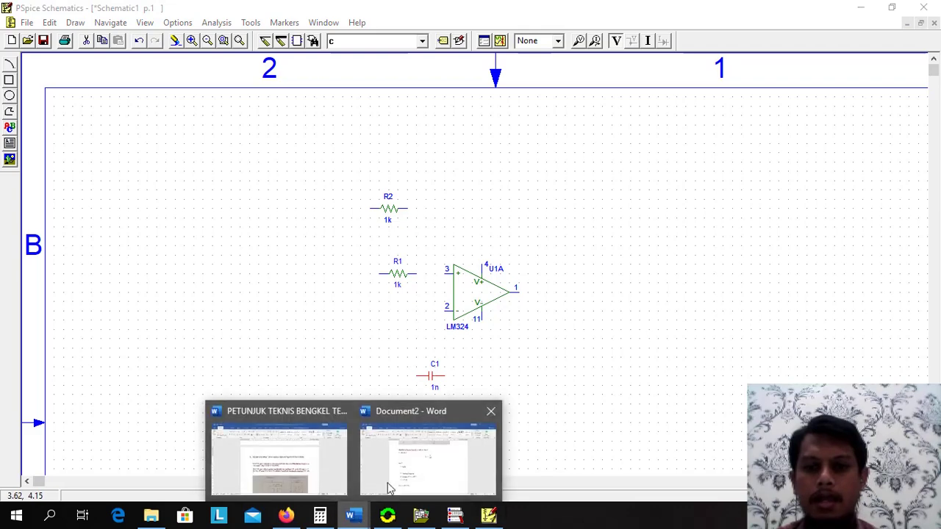
click(402, 482)
scroll(377, 358, up, 5)
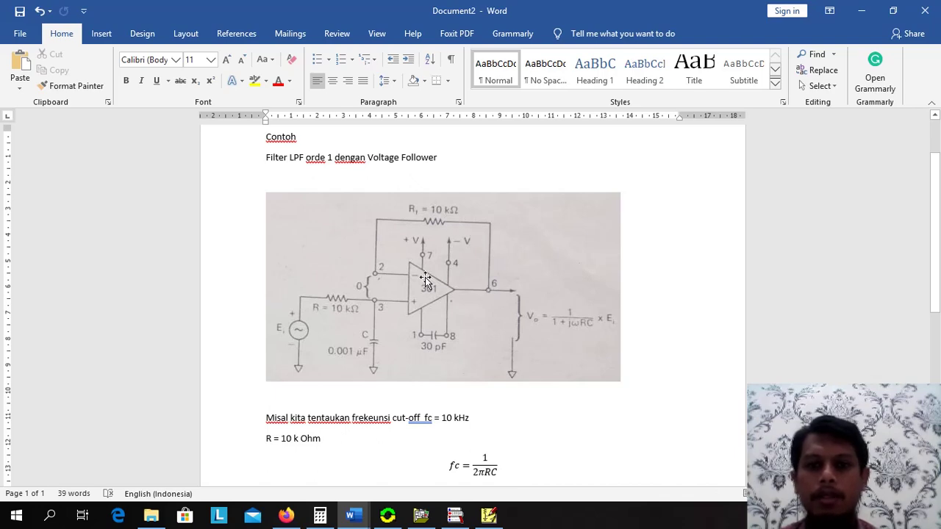
click(488, 516)
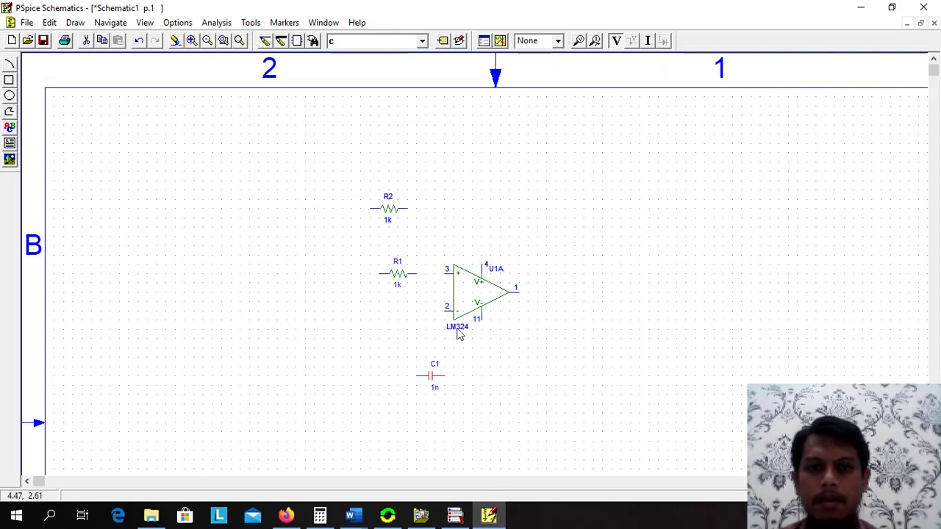
drag(398, 220, 471, 359)
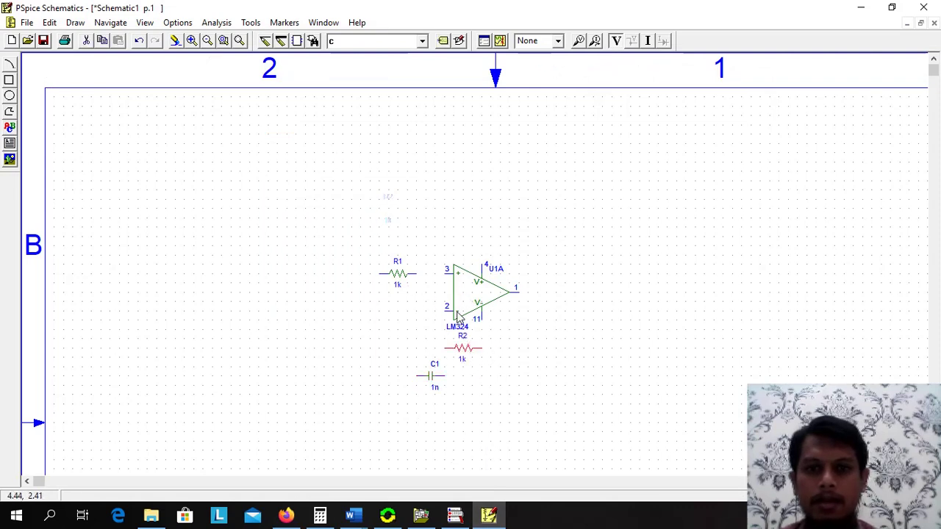
Move resistor R1 farther from the op-amp, then move capacitor C1 between R1 and the op-amp and rotate it vertical.
click(396, 276)
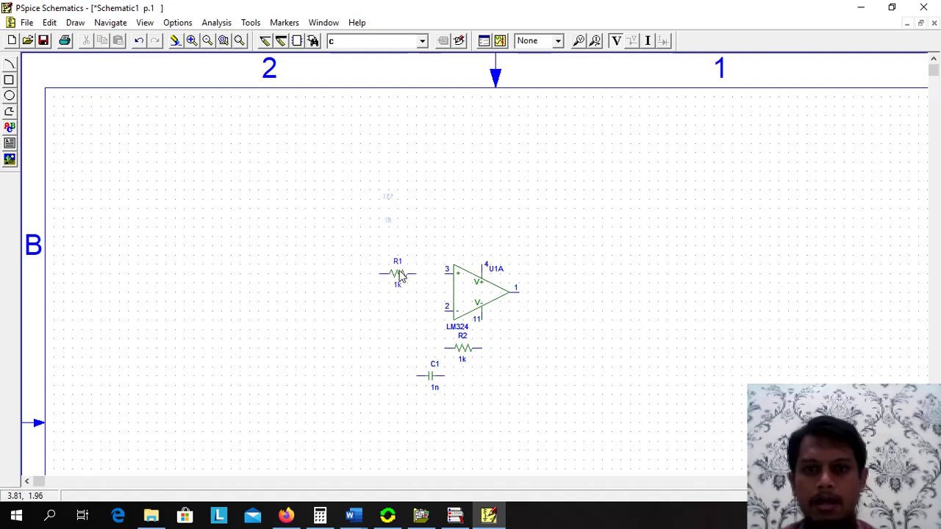
click(397, 274)
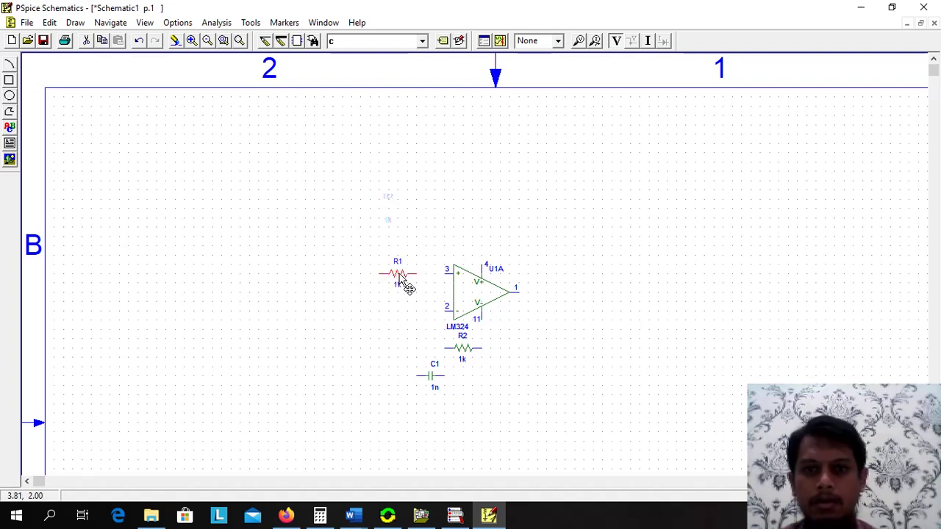
drag(399, 275, 356, 275)
click(430, 377)
drag(430, 378, 404, 311)
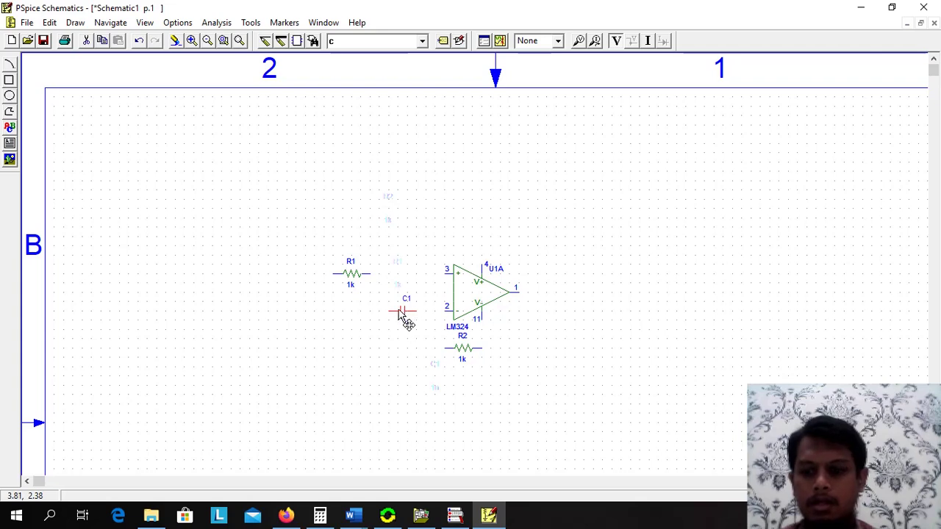
key(ctrl+r)
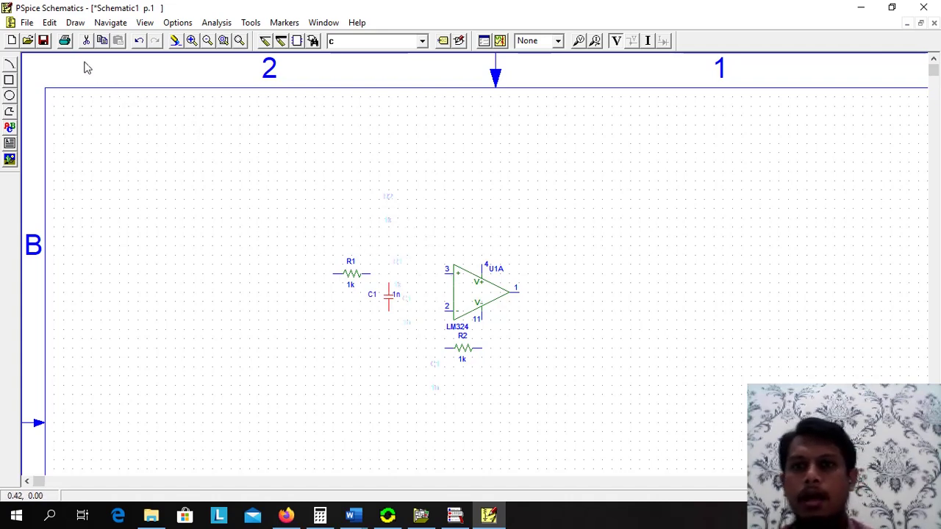
Wire R1 to the op-amp's non-inverting input, connect C1's upper end to that wire and end wiring.
click(76, 23)
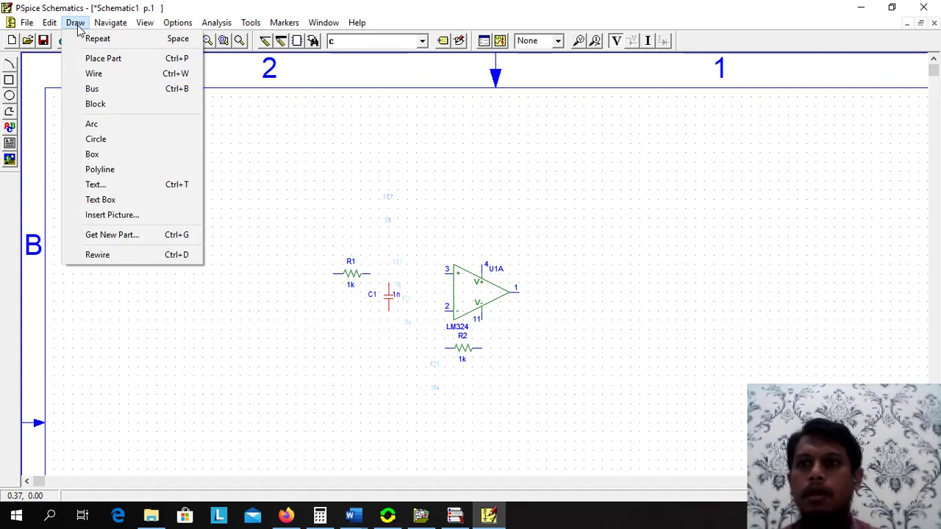
click(105, 81)
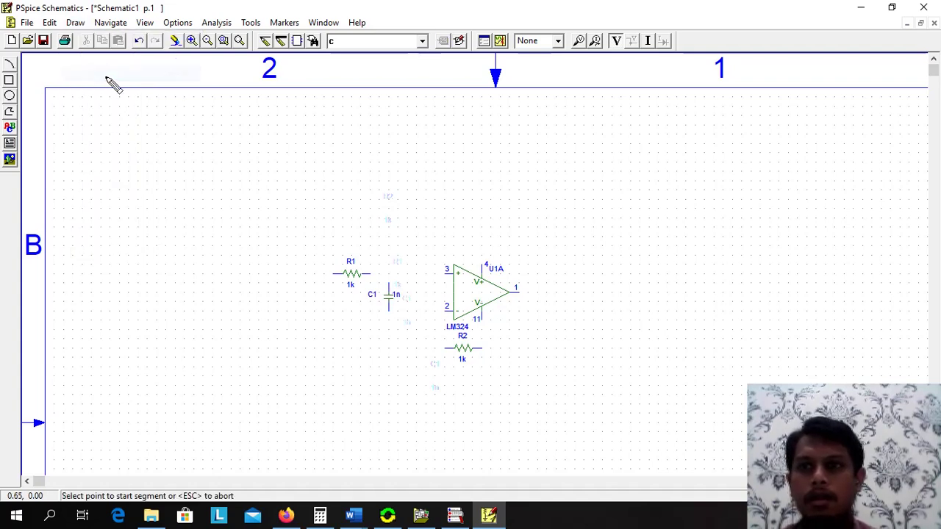
click(370, 273)
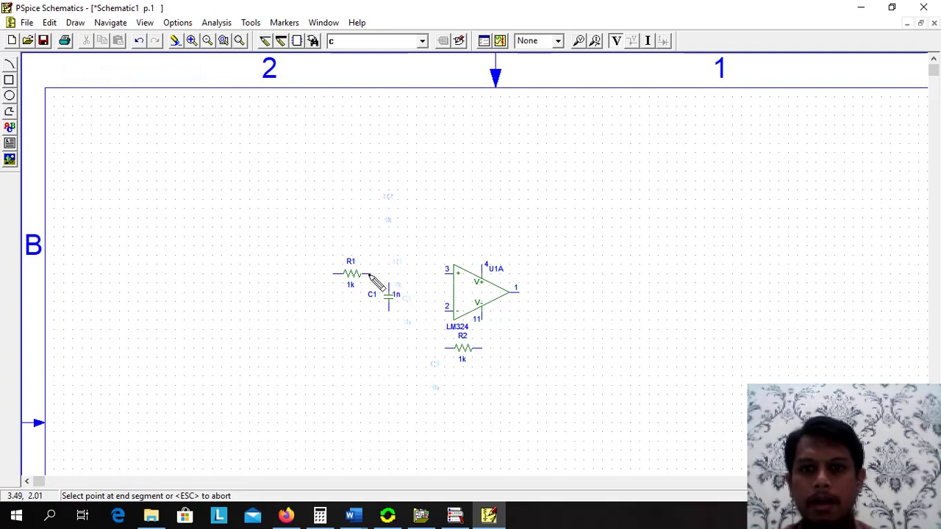
click(444, 273)
click(389, 286)
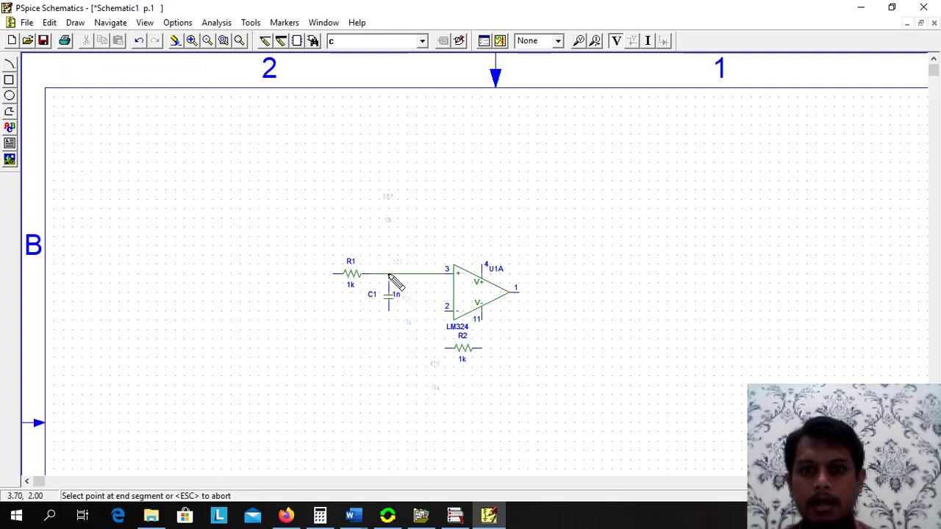
click(389, 274)
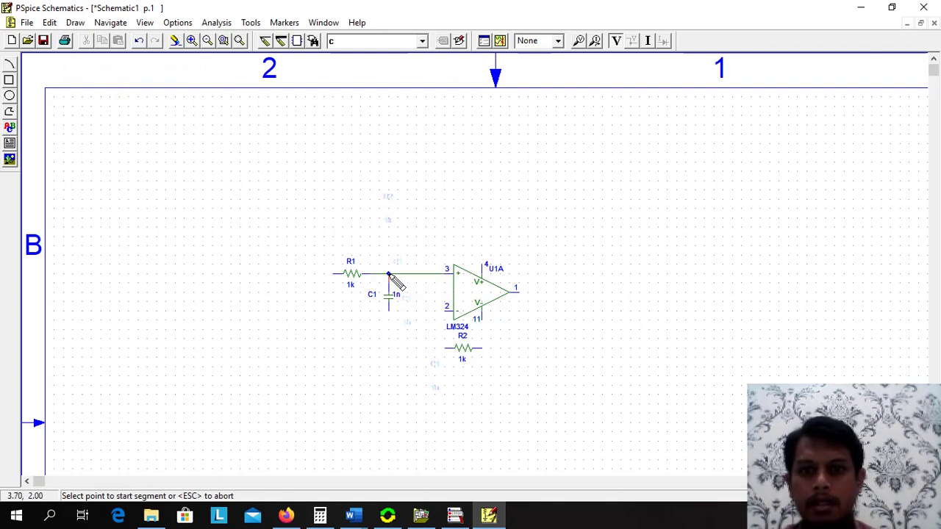
right_click(474, 213)
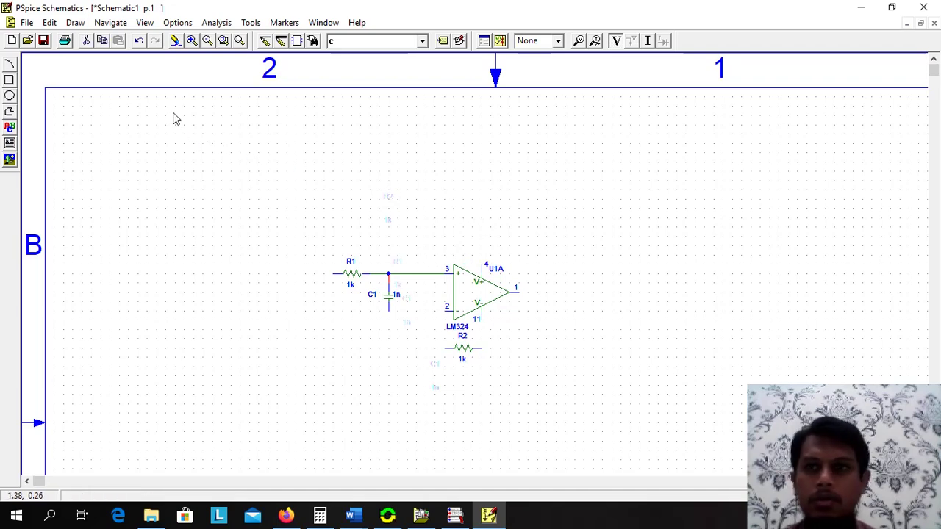
Look for a ground symbol in the source, sourcstm, special, analog, abm, analog_p, breakout and eval part libraries.
click(314, 41)
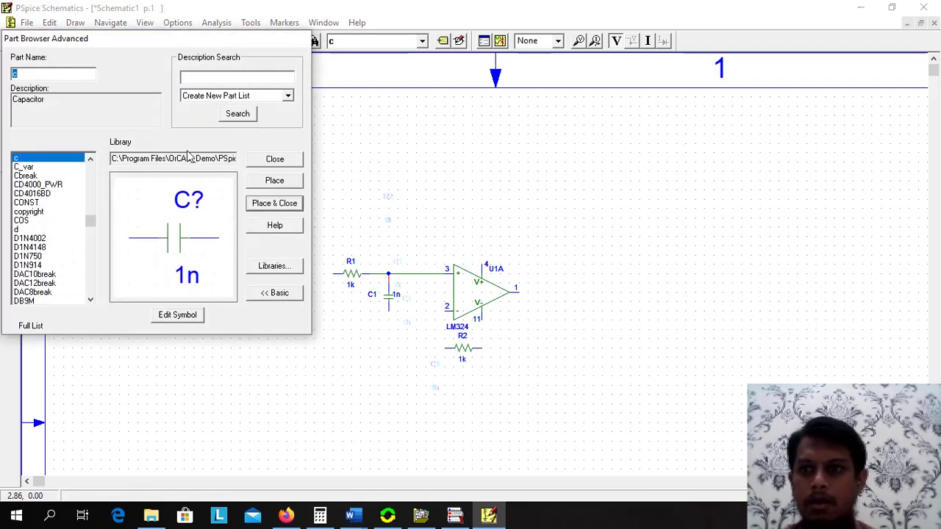
click(276, 268)
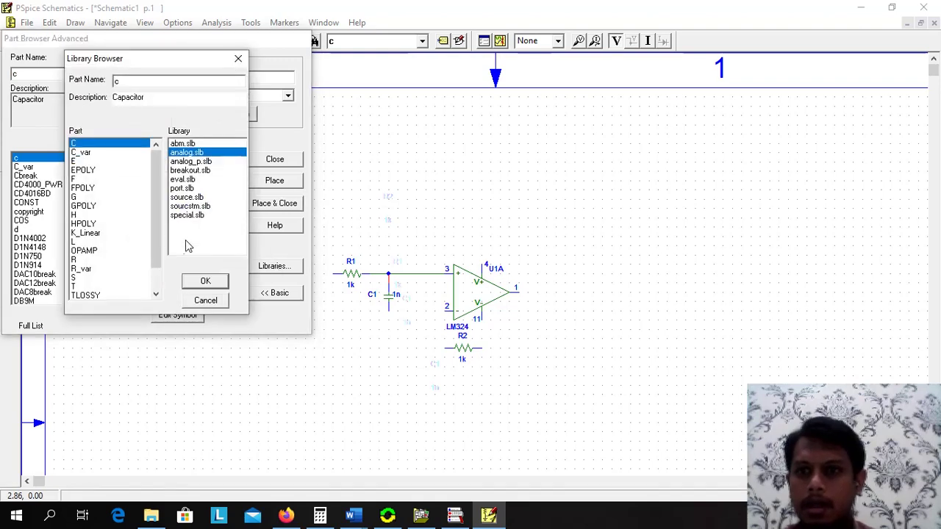
click(188, 197)
drag(153, 197, 176, 194)
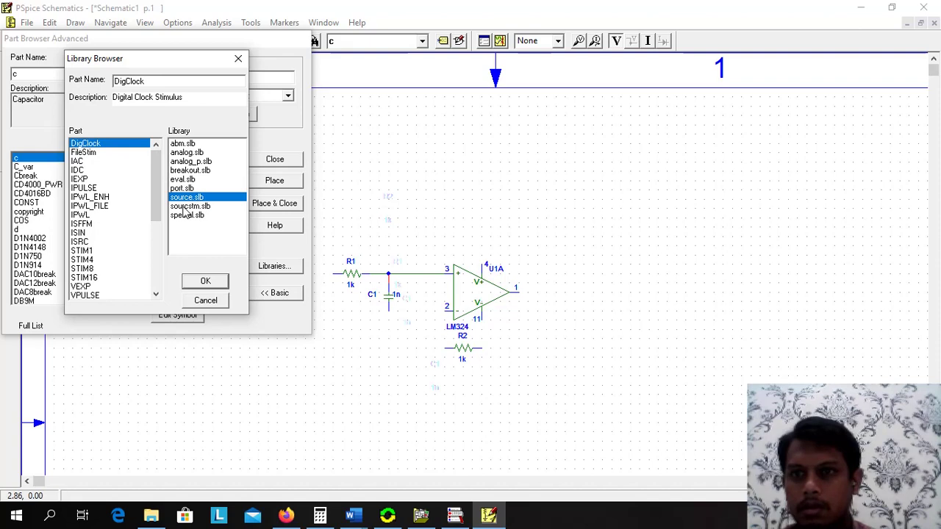
click(188, 207)
click(186, 218)
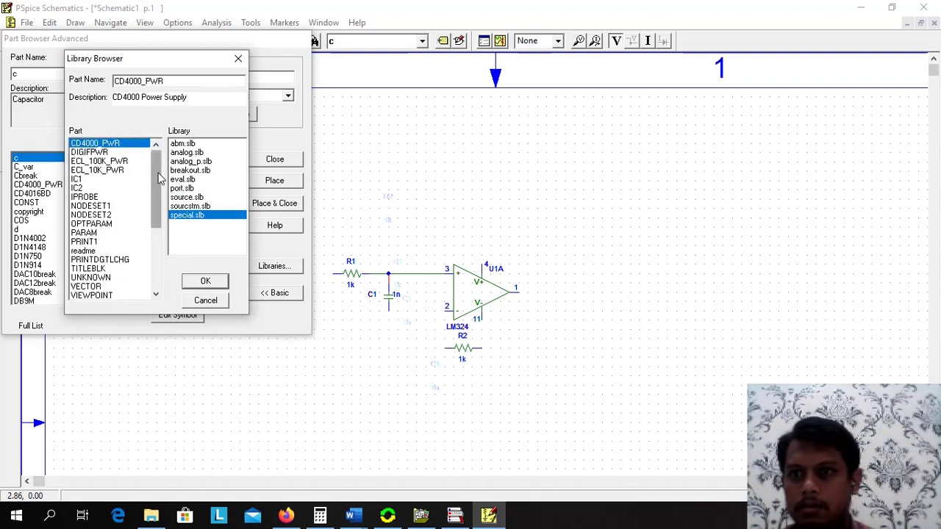
drag(161, 179, 166, 154)
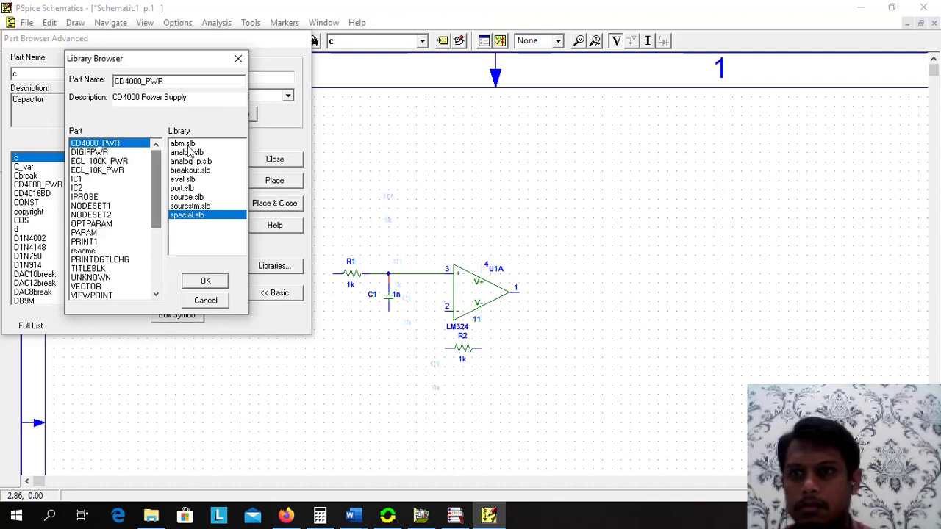
click(188, 152)
drag(147, 214, 155, 257)
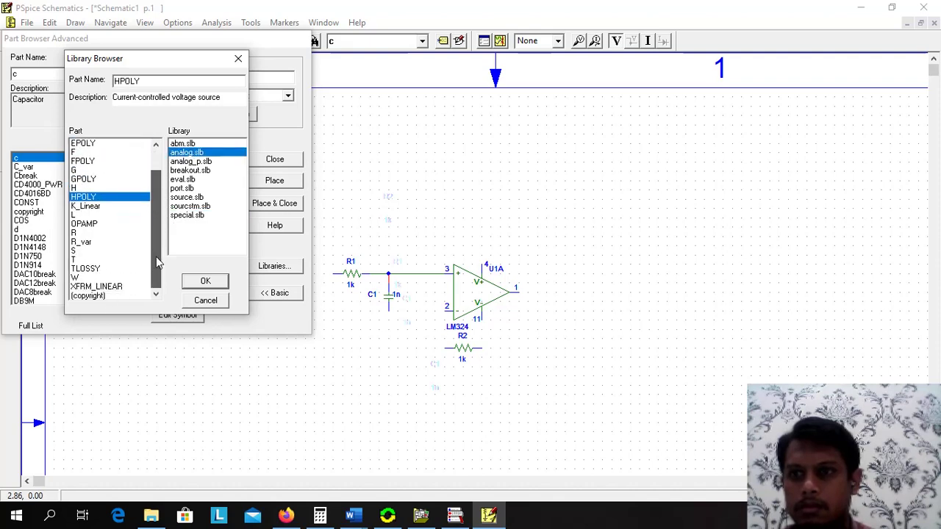
click(184, 143)
drag(156, 166, 166, 266)
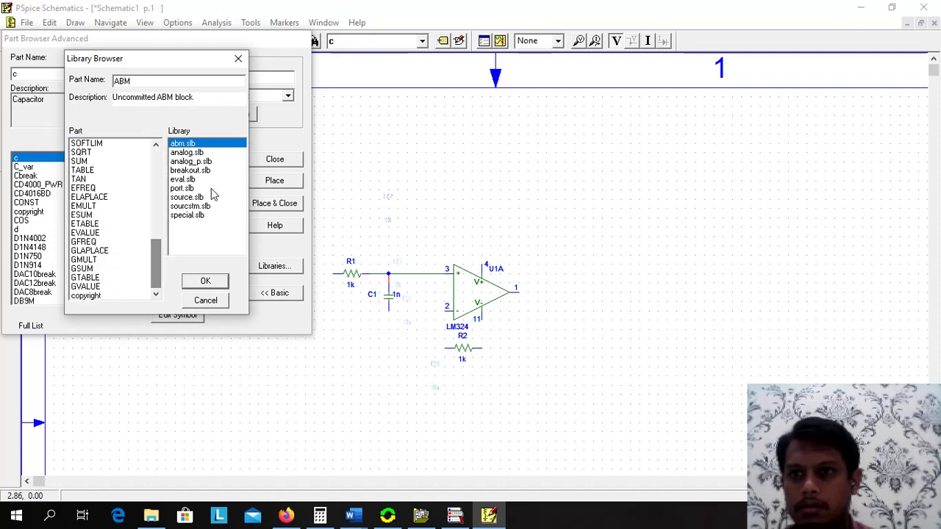
click(197, 162)
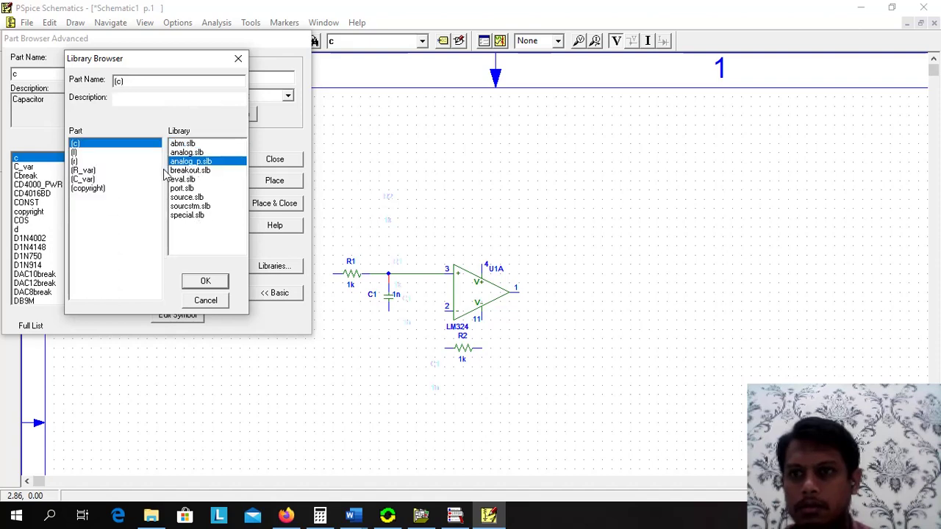
click(179, 171)
drag(163, 175, 175, 272)
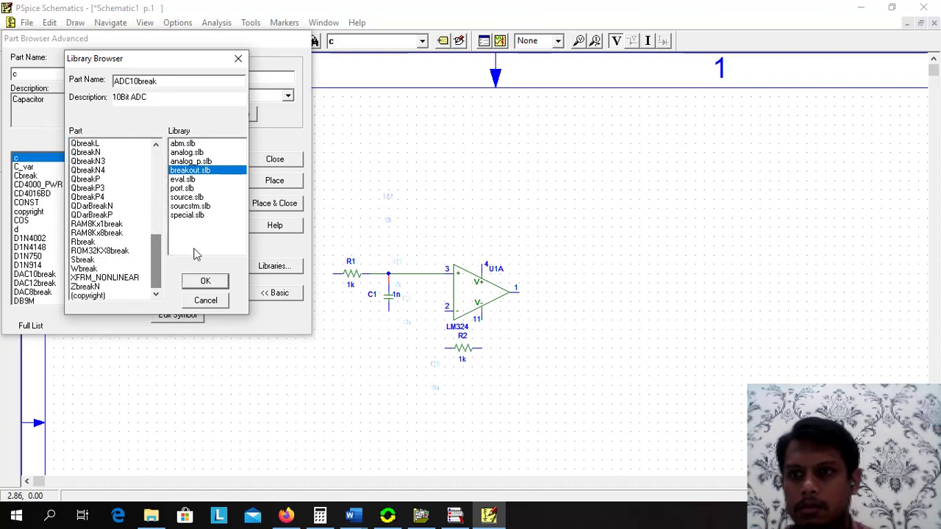
click(190, 180)
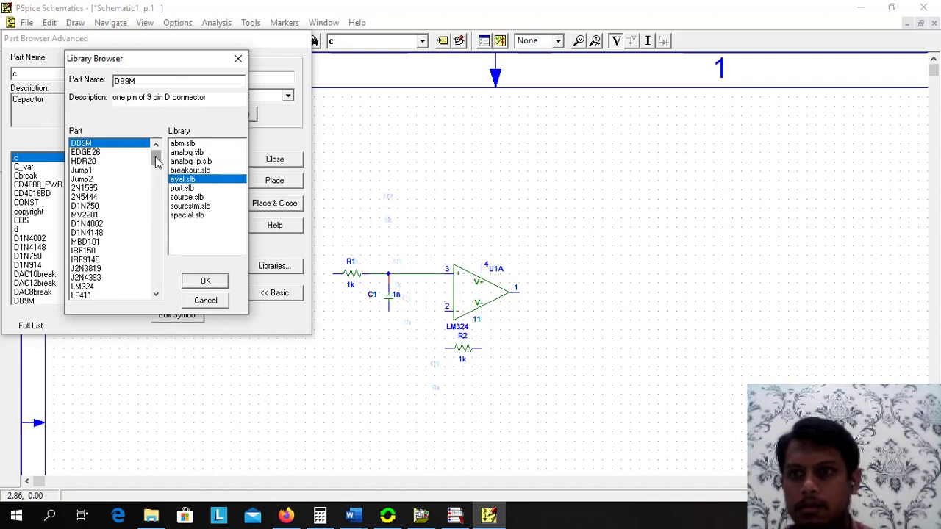
drag(155, 154, 177, 286)
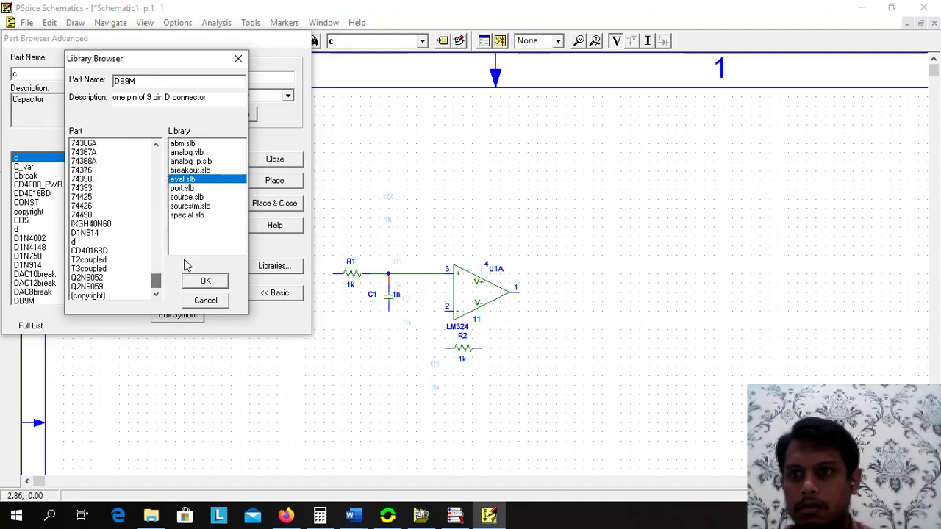
Choose GND_EARTH from port.slb, place one ground symbol below capacitor C1 and close the part browser.
click(181, 189)
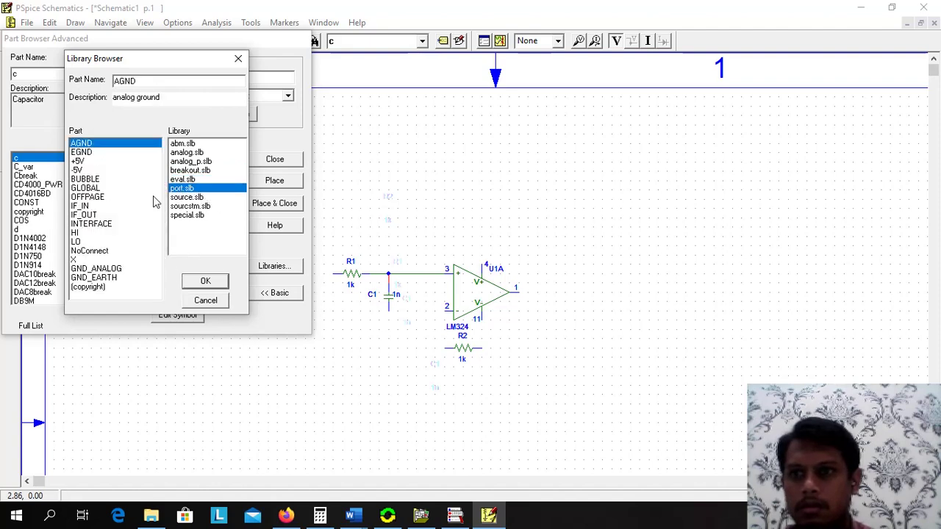
click(111, 278)
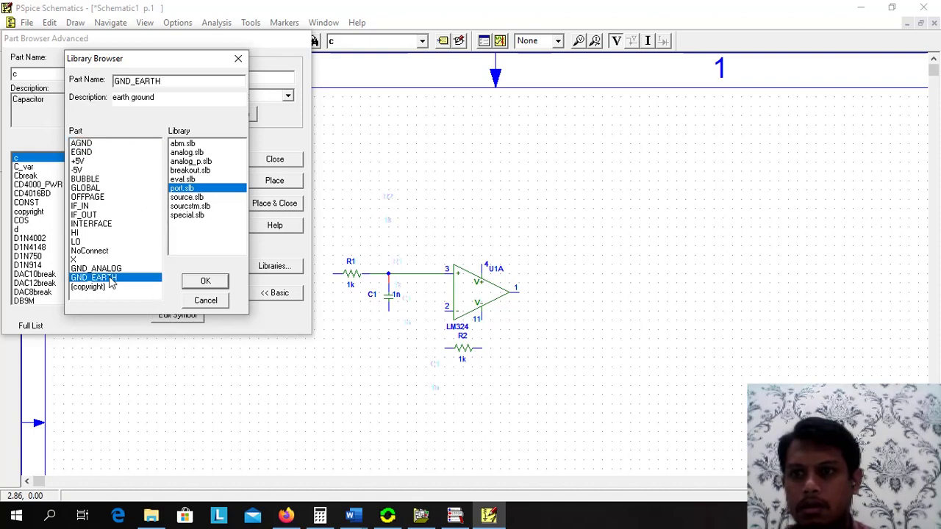
click(202, 282)
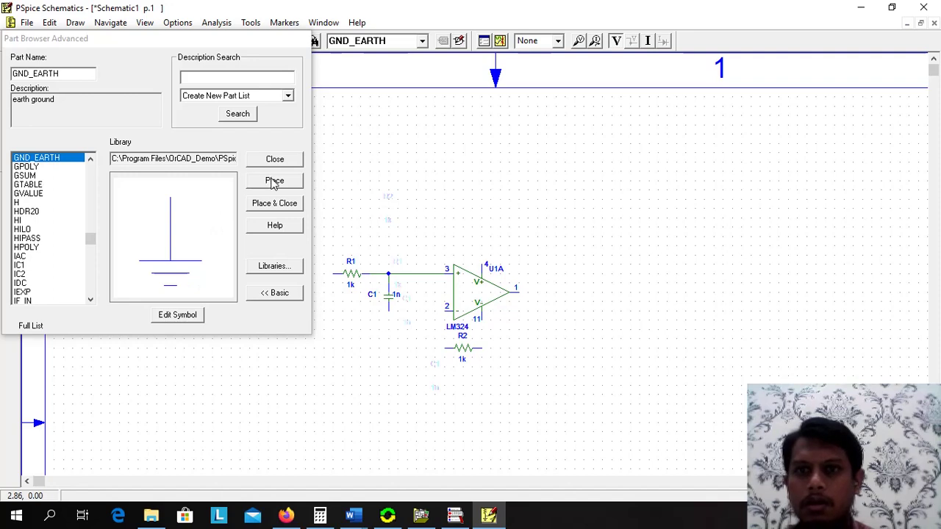
click(388, 337)
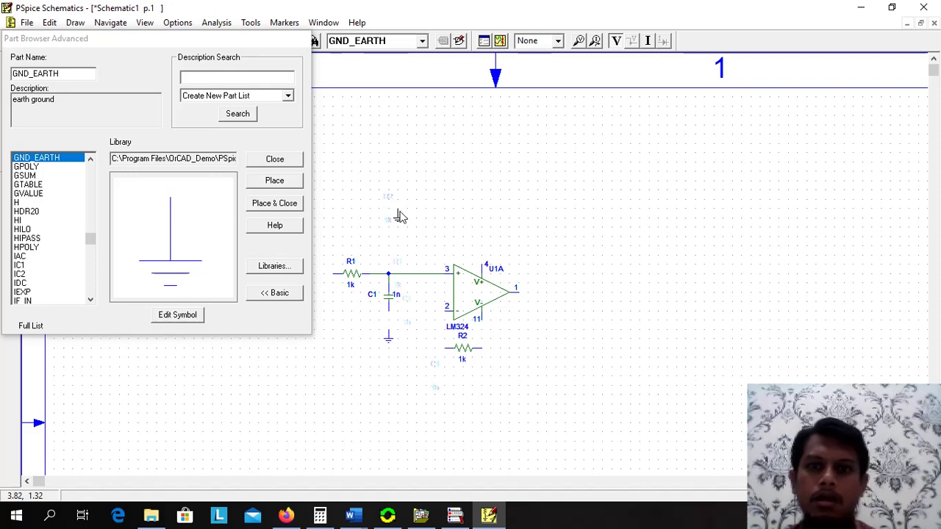
click(276, 161)
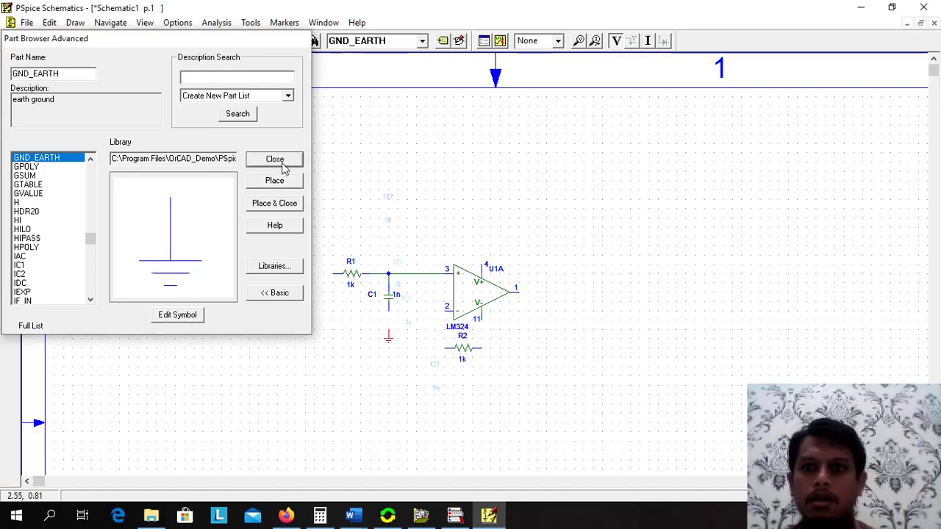
click(390, 337)
Wire the earth ground symbol to the lower end of capacitor C1.
click(75, 22)
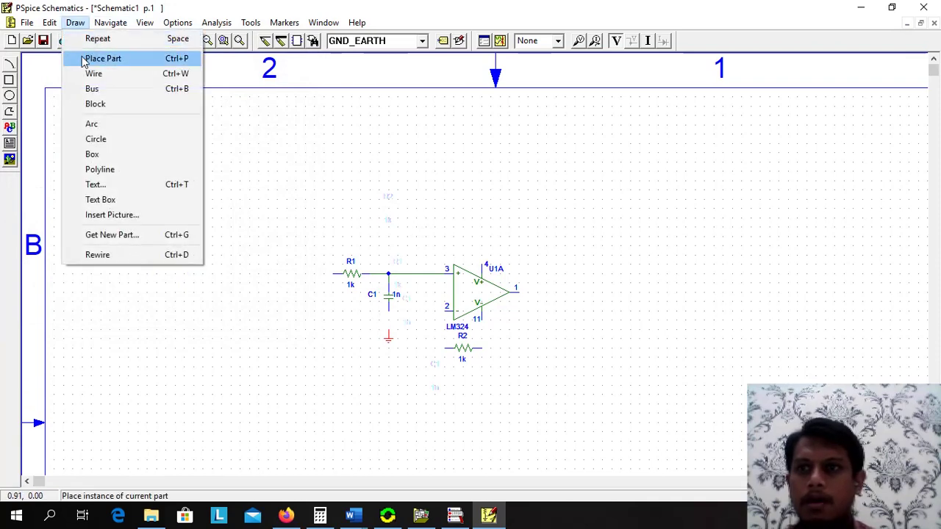
click(93, 72)
click(388, 330)
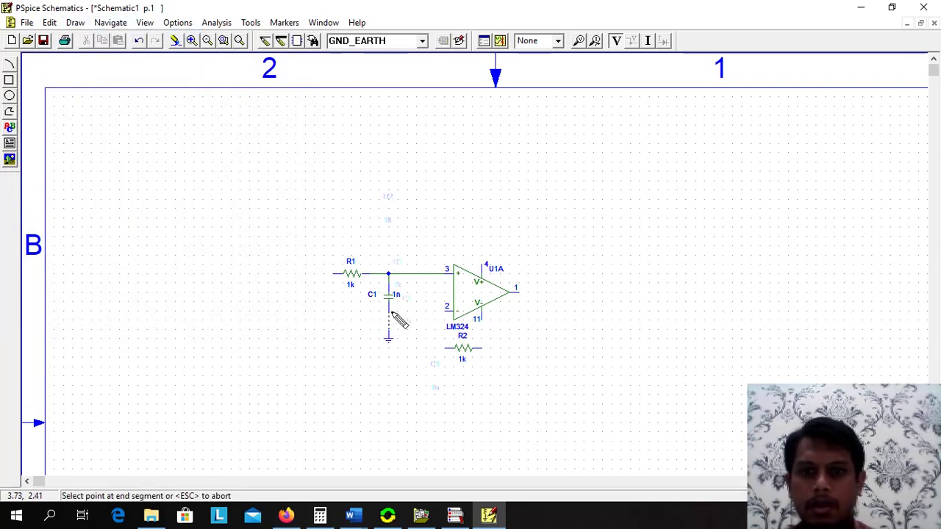
double_click(392, 313)
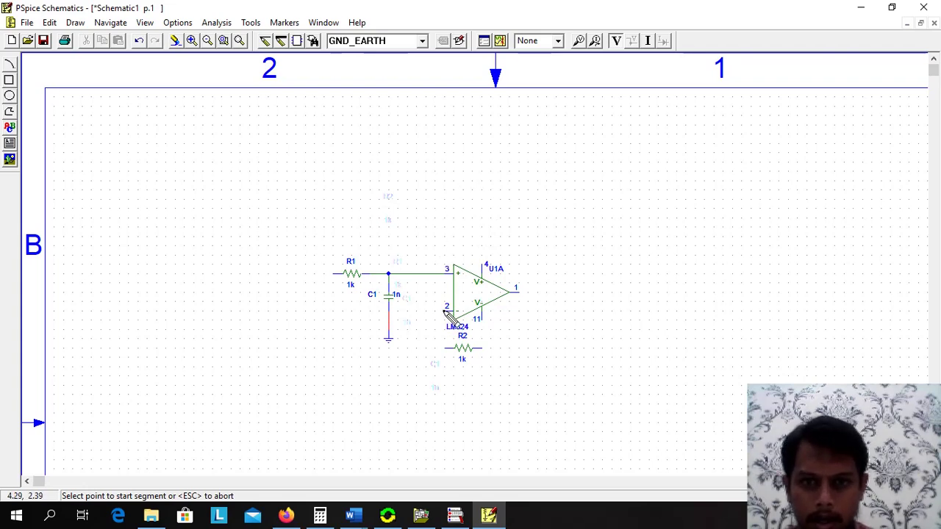
Wire R2 as the feedback path from the op-amp's output to its inverting input and end wiring.
click(444, 311)
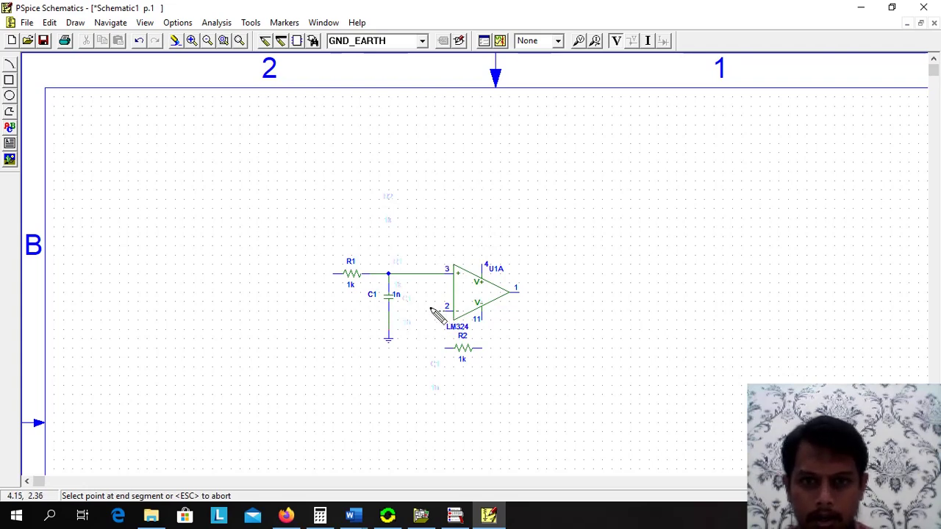
click(425, 348)
double_click(445, 348)
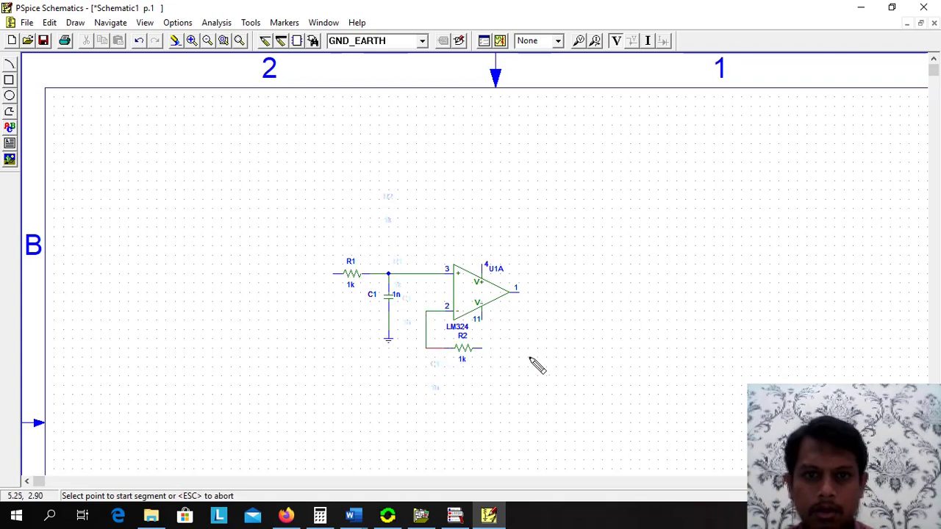
click(518, 293)
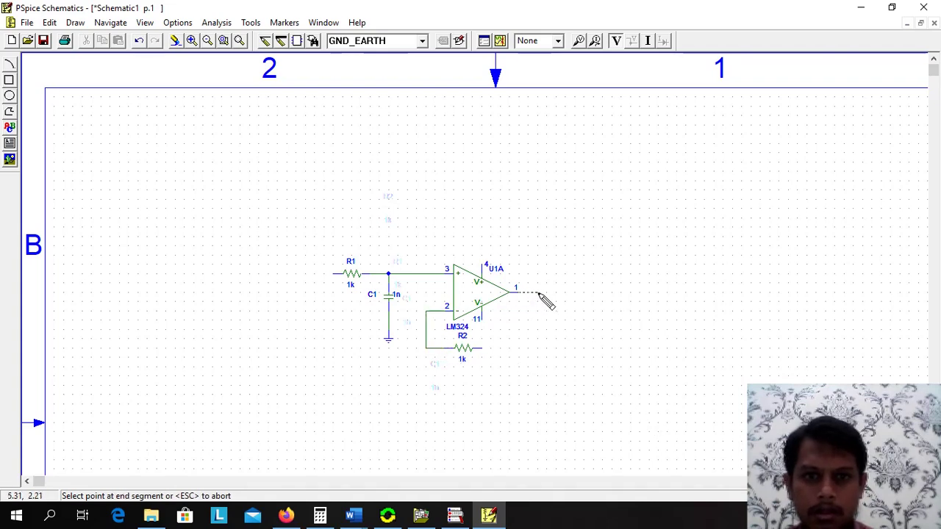
click(537, 293)
click(537, 348)
double_click(483, 347)
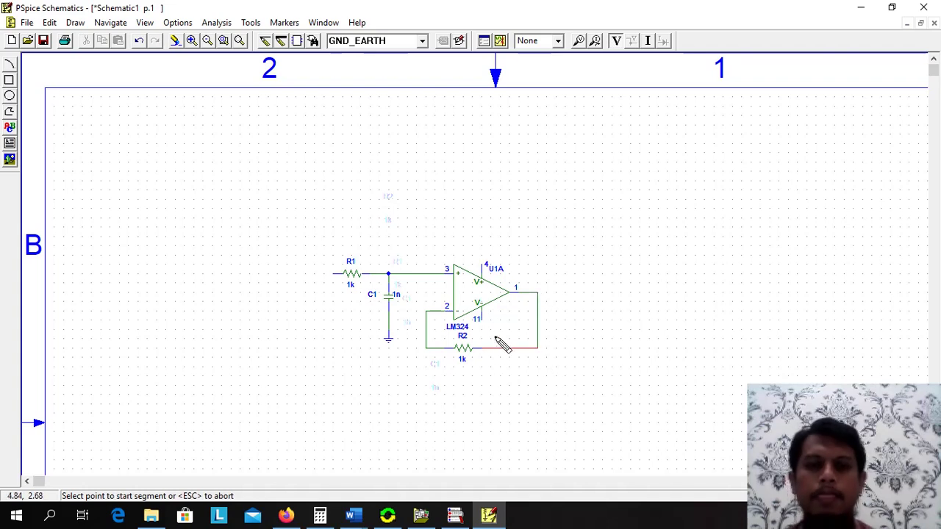
key(Escape)
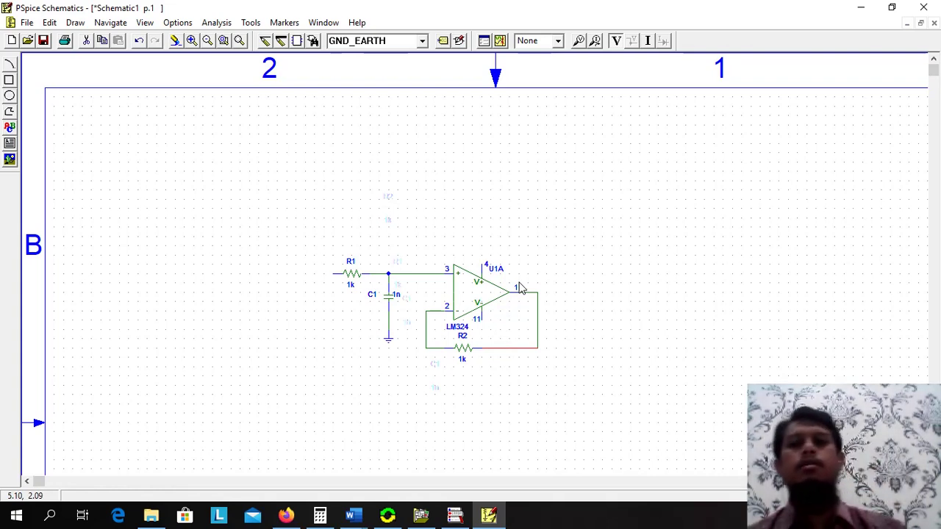
Get the VDC part, place two DC voltage sources to the right of the op-amp and close the part browser.
click(312, 41)
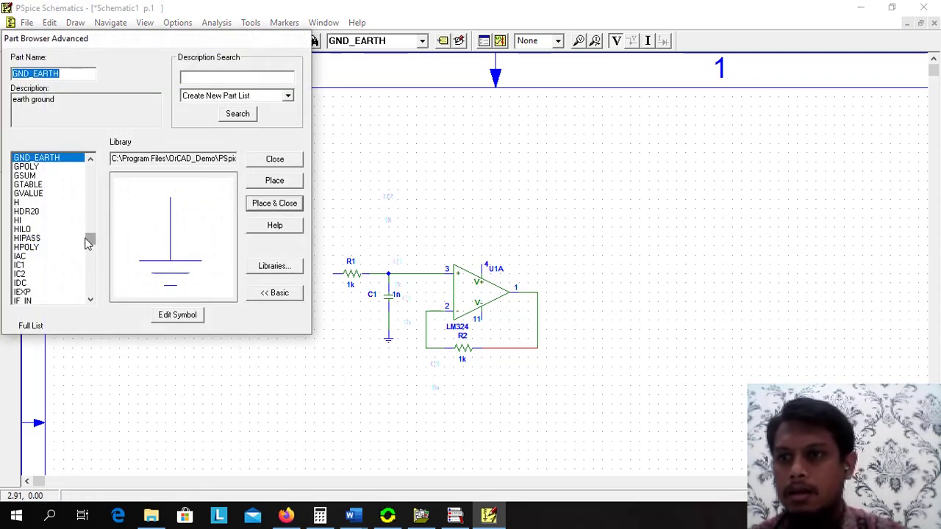
scroll(89, 242, up, 1)
mouse_move(91, 243)
mouse_down()
mouse_move(94, 257)
mouse_move(101, 217)
mouse_move(98, 227)
mouse_up()
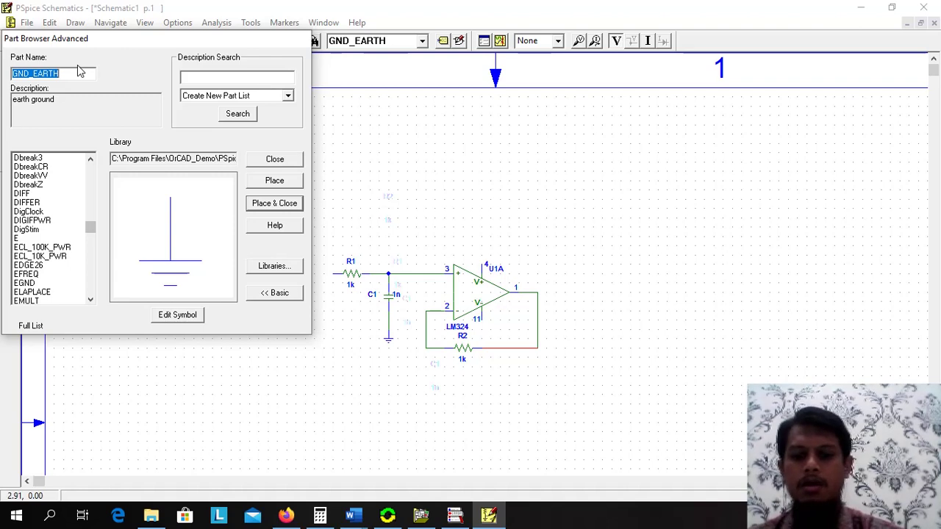
text(VDC)
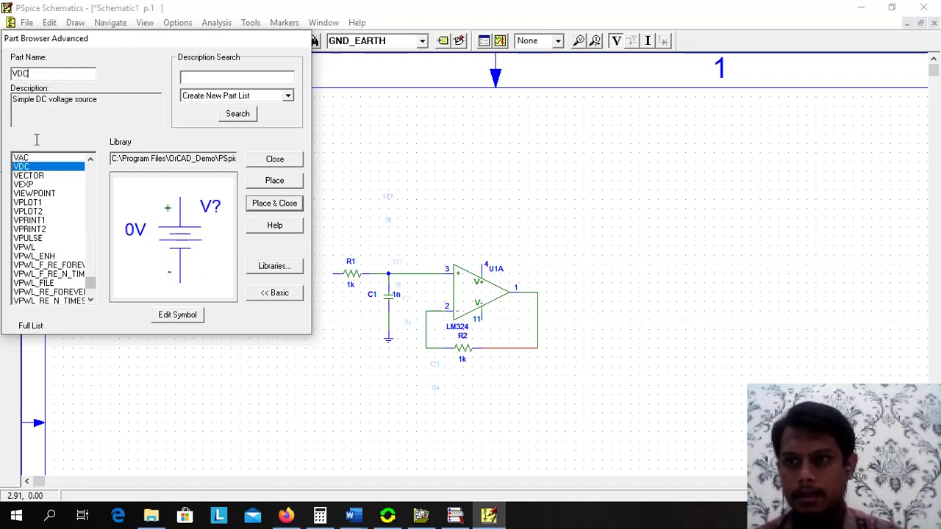
click(274, 183)
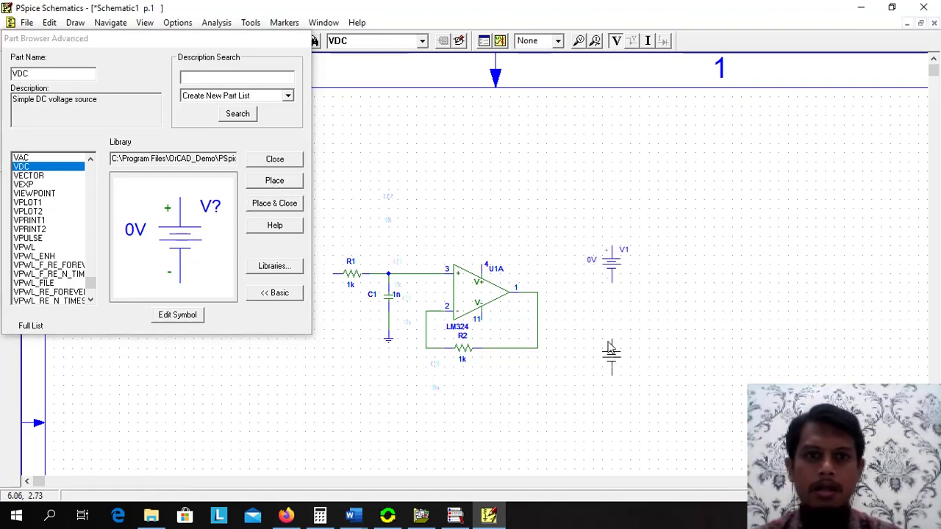
click(608, 351)
right_click(540, 215)
click(280, 161)
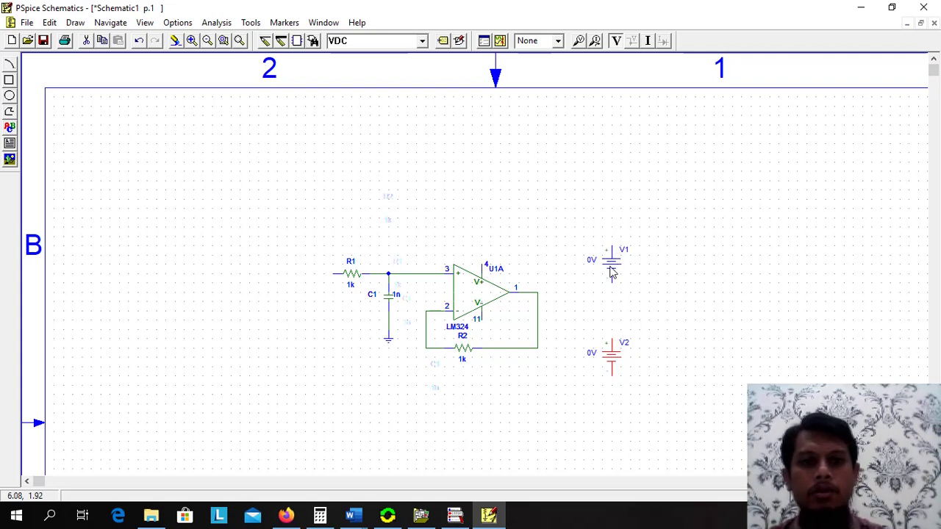
Move V1 to the upper right of the op-amp, and move V2 below R2's output side, rotated 180 degrees.
drag(614, 270, 563, 254)
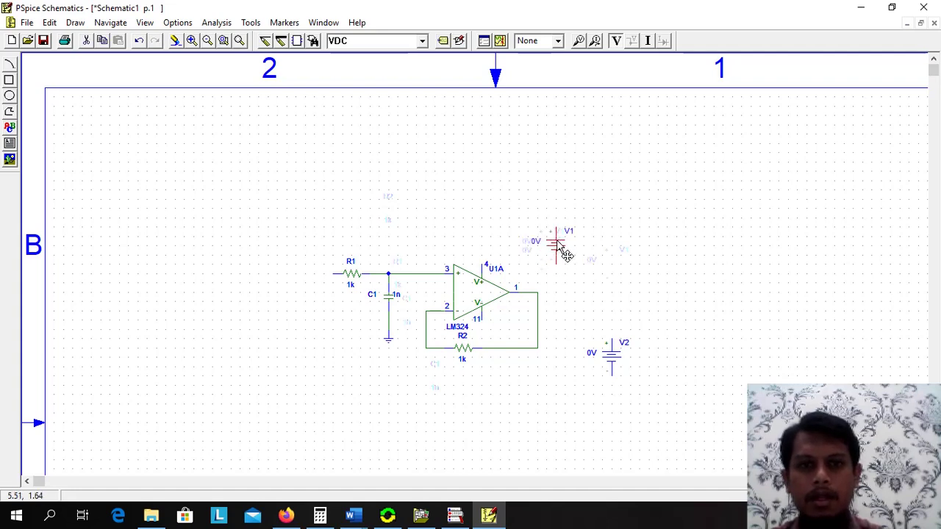
click(611, 366)
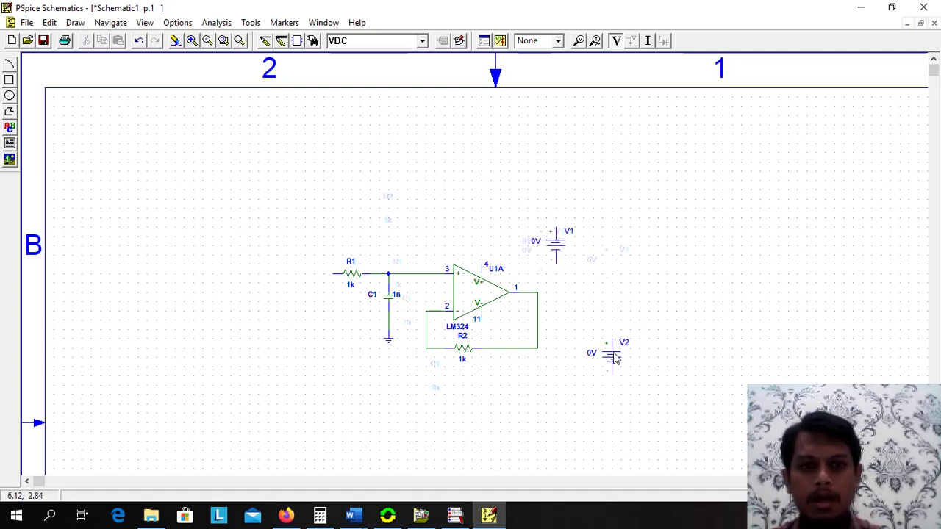
drag(616, 359, 507, 403)
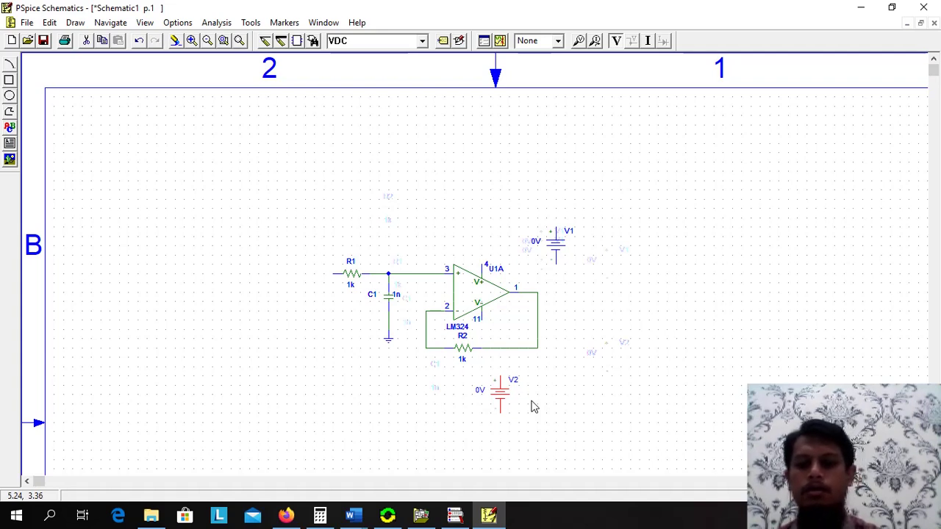
key(ctrl+r)
key(ctrl+r)
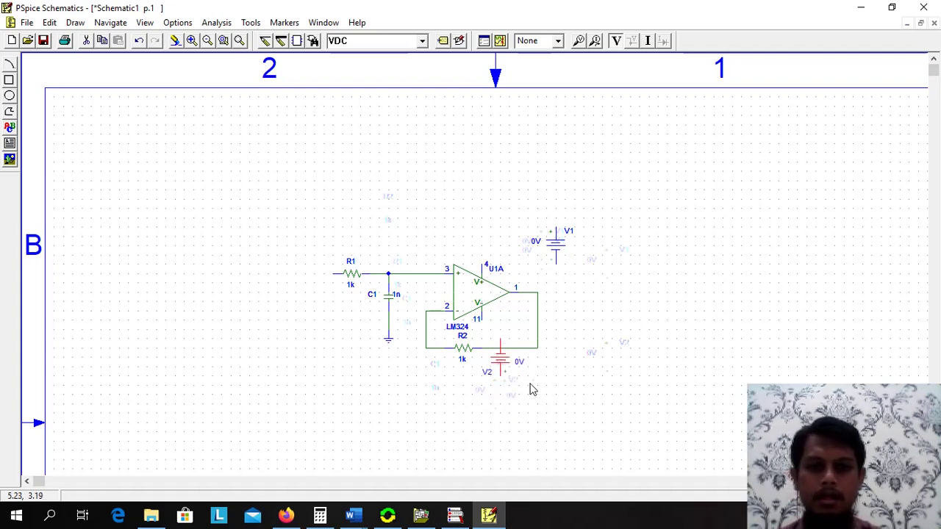
key(Delete)
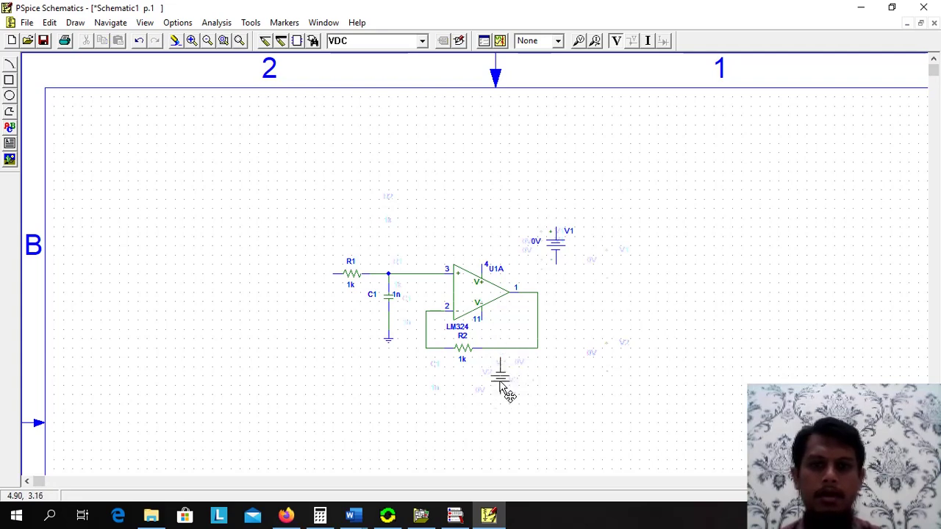
click(500, 383)
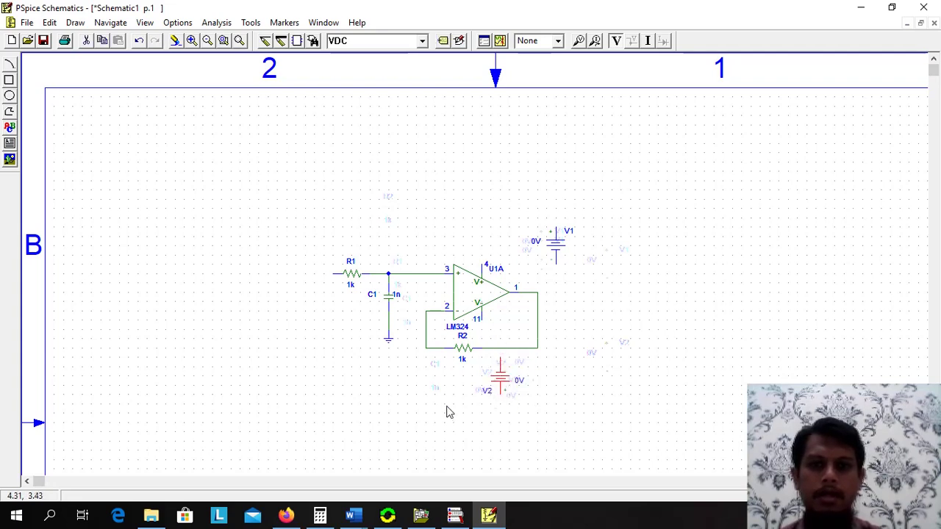
Copy C1's earth ground symbol and place one copy below V2 and another to the lower right of V1.
click(390, 347)
click(410, 405)
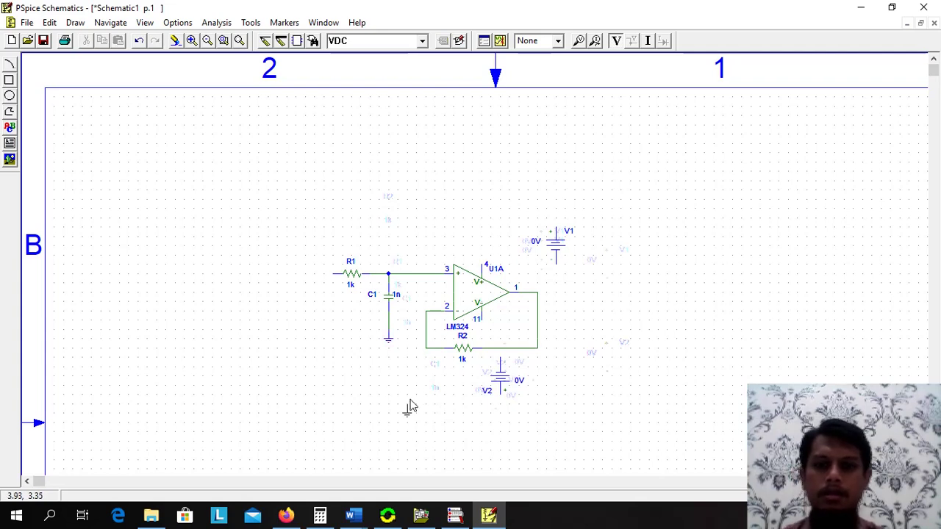
click(502, 416)
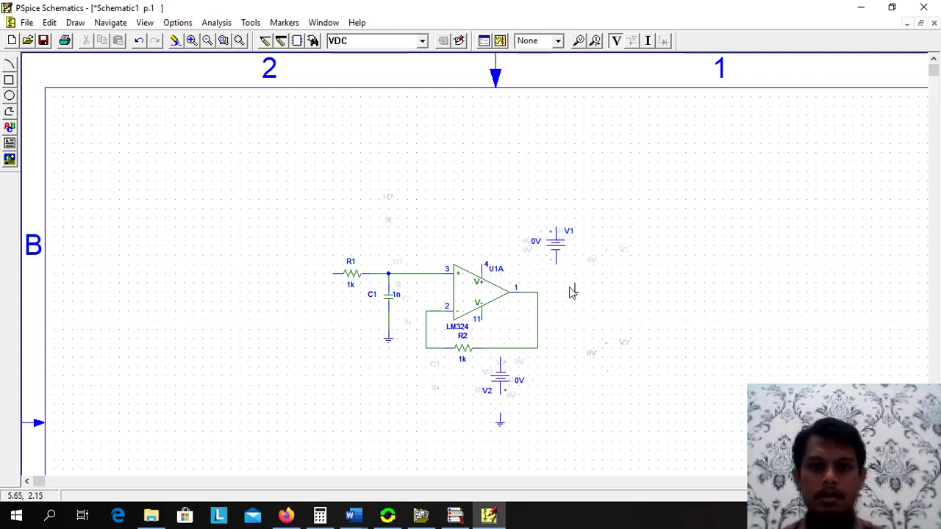
click(585, 268)
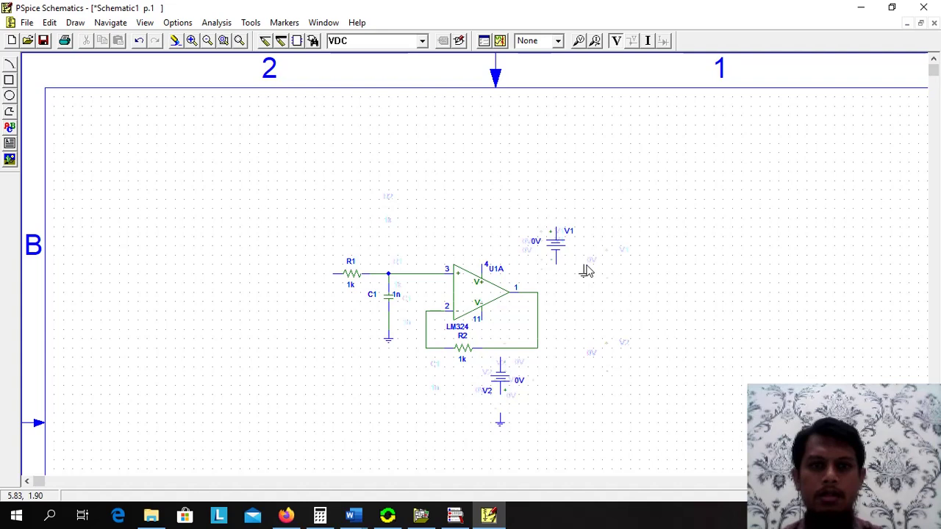
right_click(620, 242)
Move V1 above the op-amp and rotate it to horizontal with its positive terminal facing left.
click(556, 248)
drag(562, 253, 519, 237)
key(ctrl+r)
Wire V1's positive terminal to the op-amp's V+ supply pin 4 and end wiring.
click(75, 22)
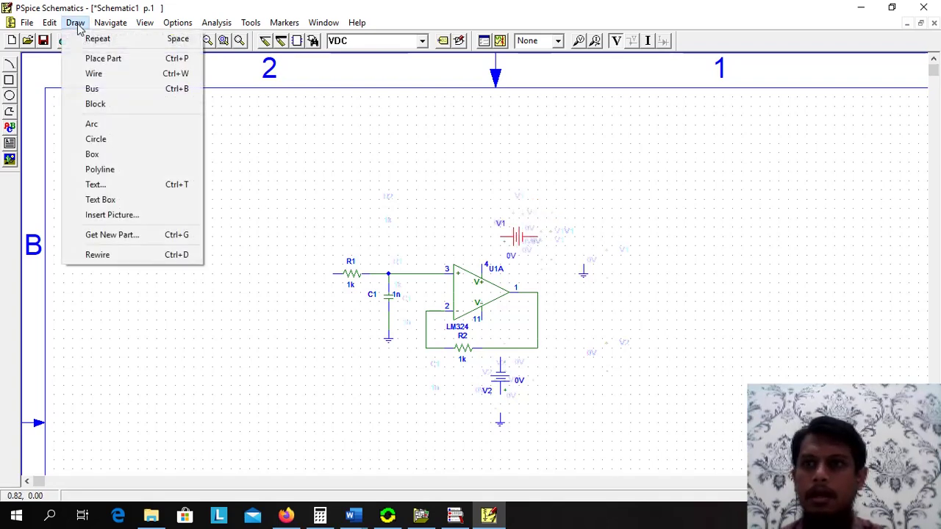
click(132, 73)
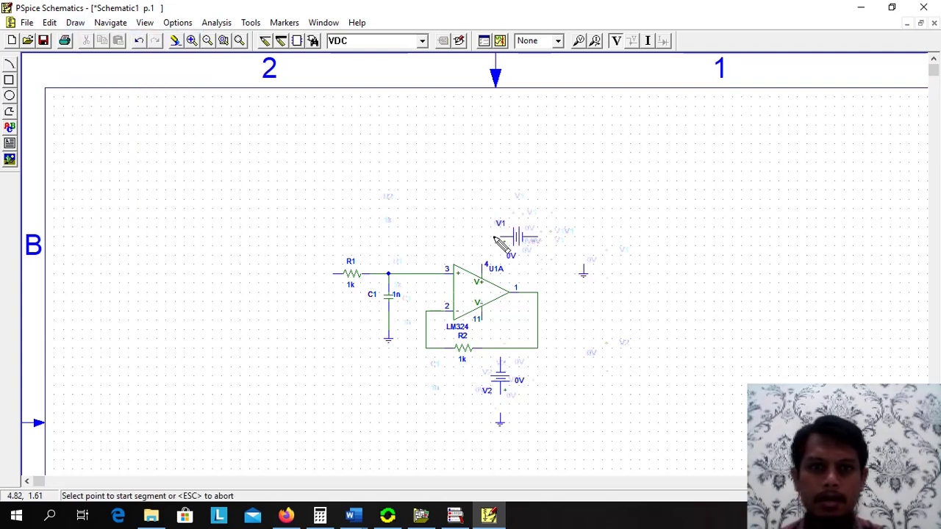
click(505, 236)
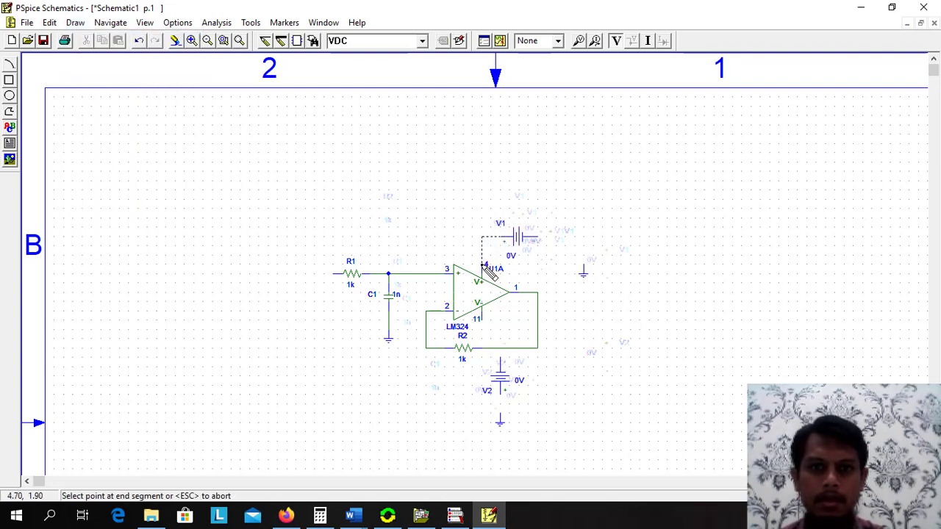
click(484, 266)
key(Escape)
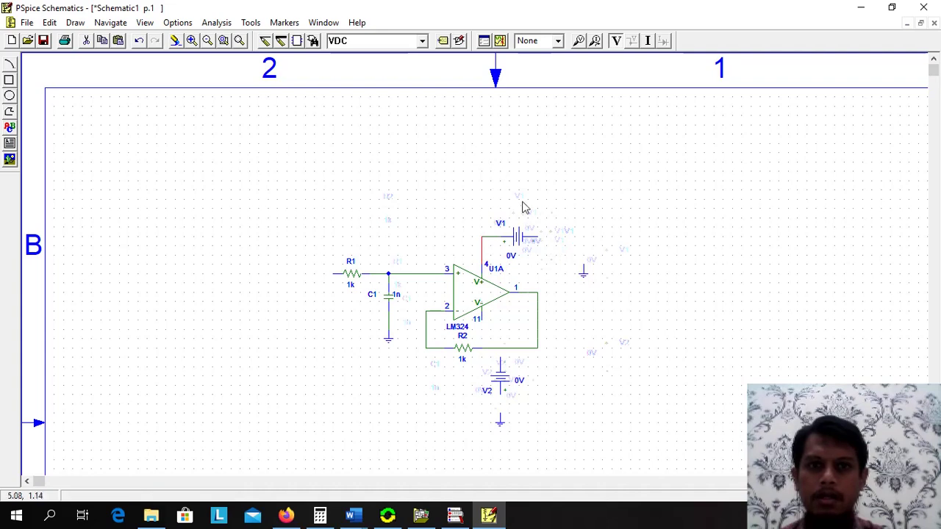
Move the nearby ground symbol close to V1's negative terminal and wire the two together.
drag(585, 278, 550, 258)
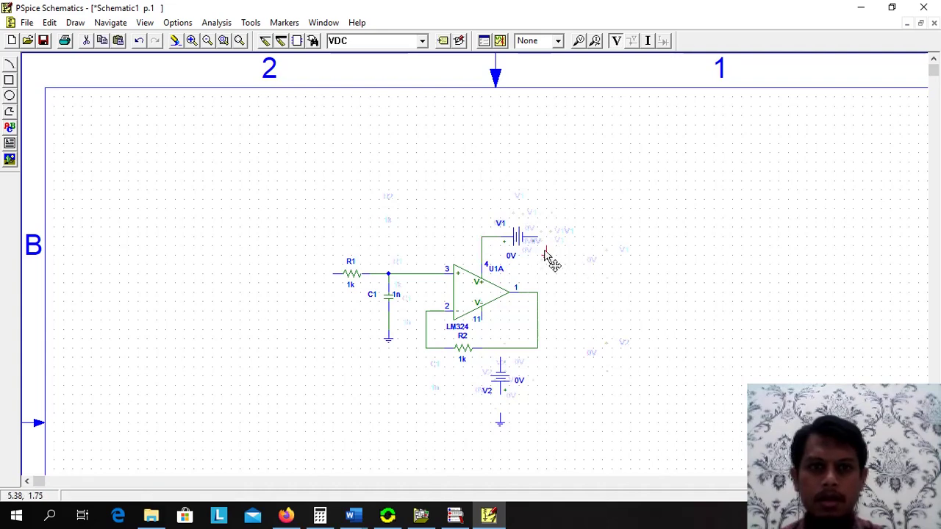
click(75, 22)
click(95, 74)
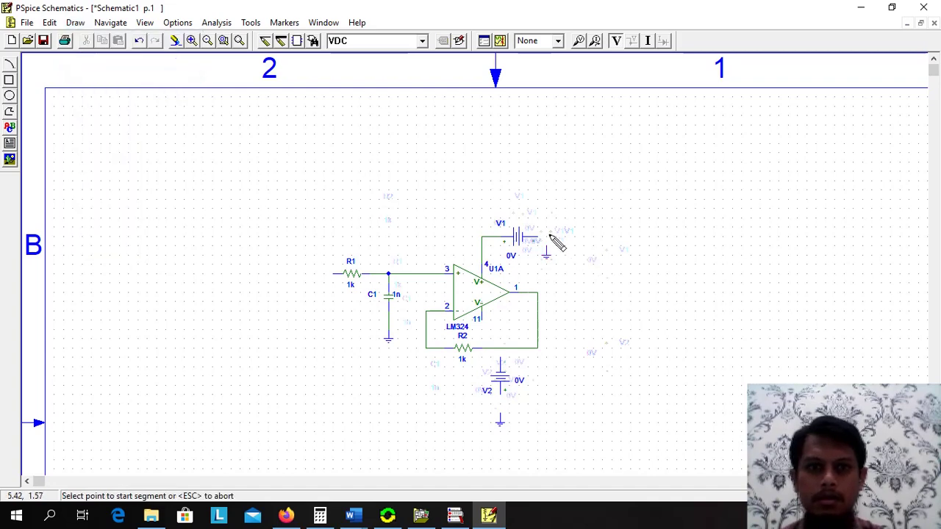
click(545, 236)
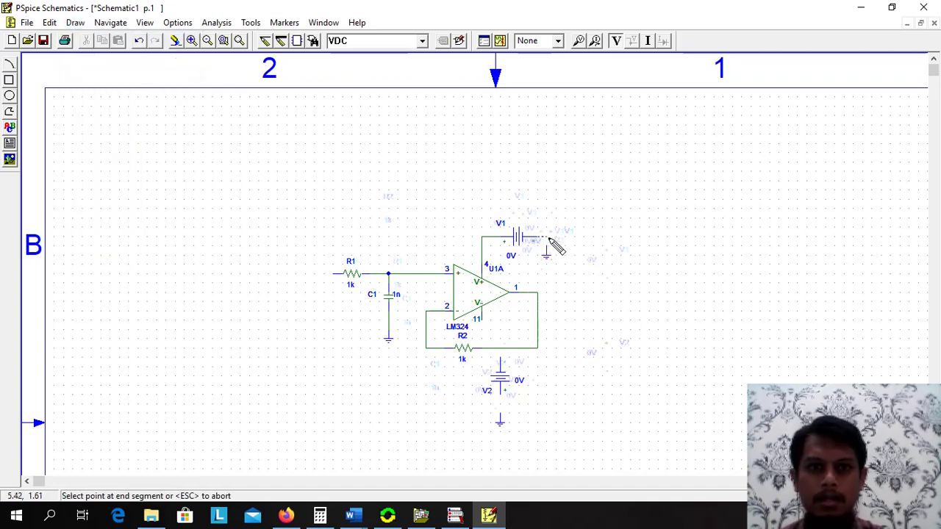
click(547, 253)
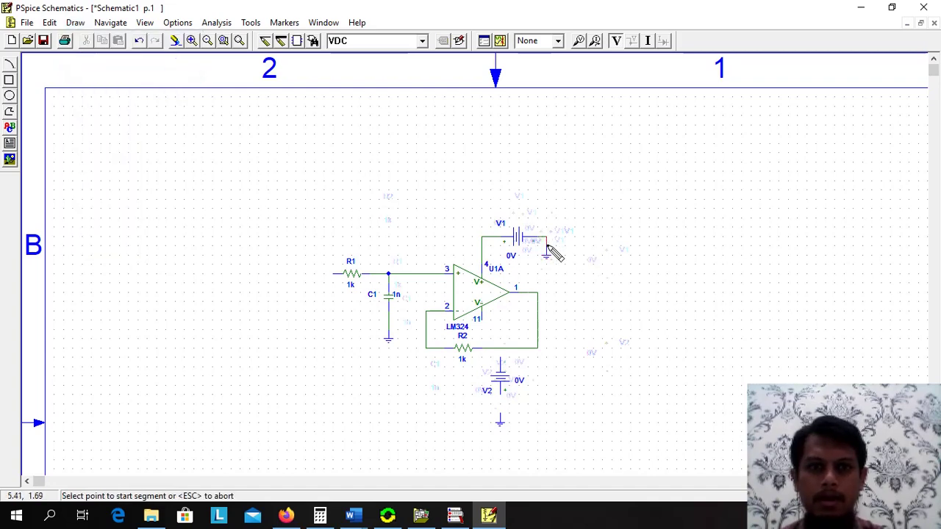
key(Escape)
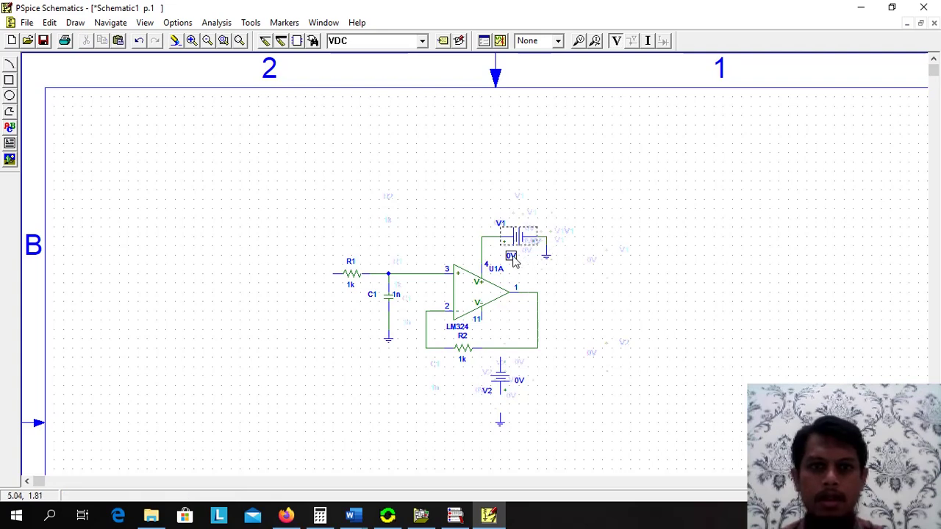
Set the DC value of both voltage sources V1 and V2 to 15V.
double_click(511, 256)
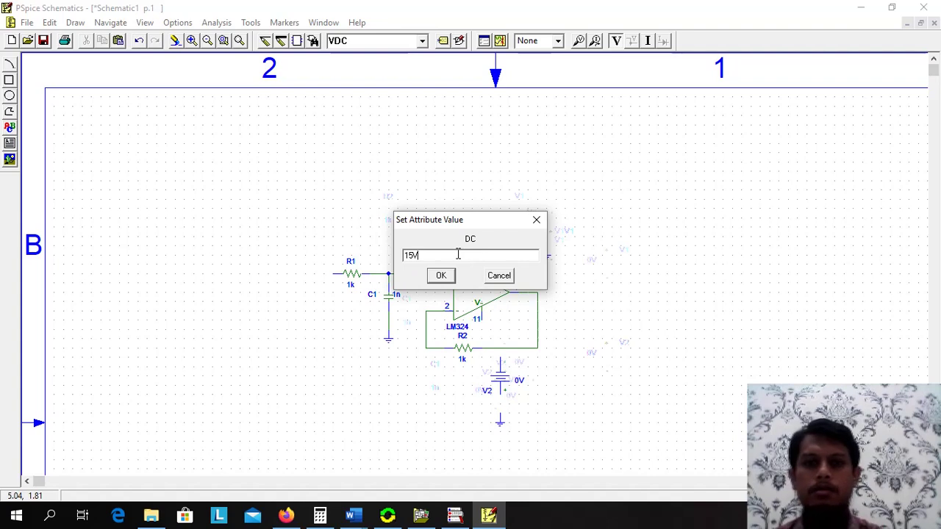
click(441, 277)
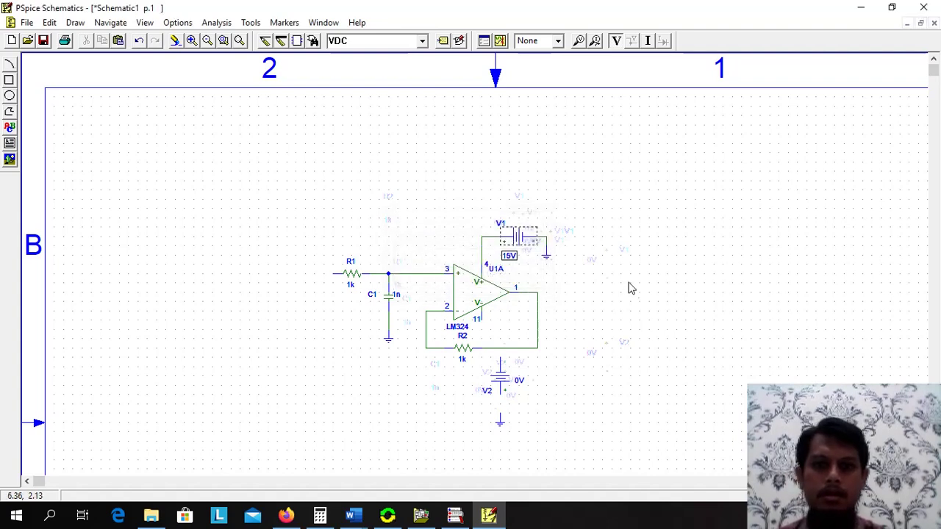
double_click(519, 382)
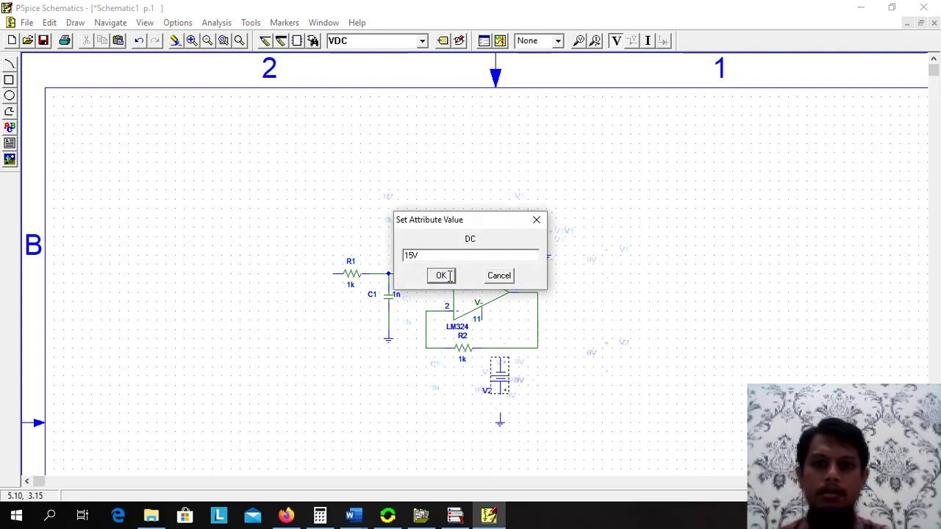
click(441, 276)
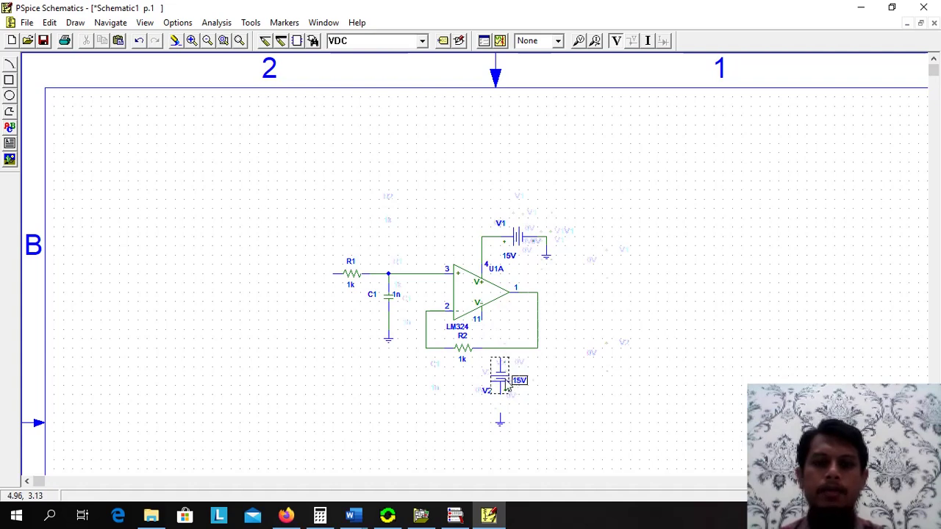
Move the lower ground symbol closer to V2 and wire it to V2's positive terminal.
click(501, 425)
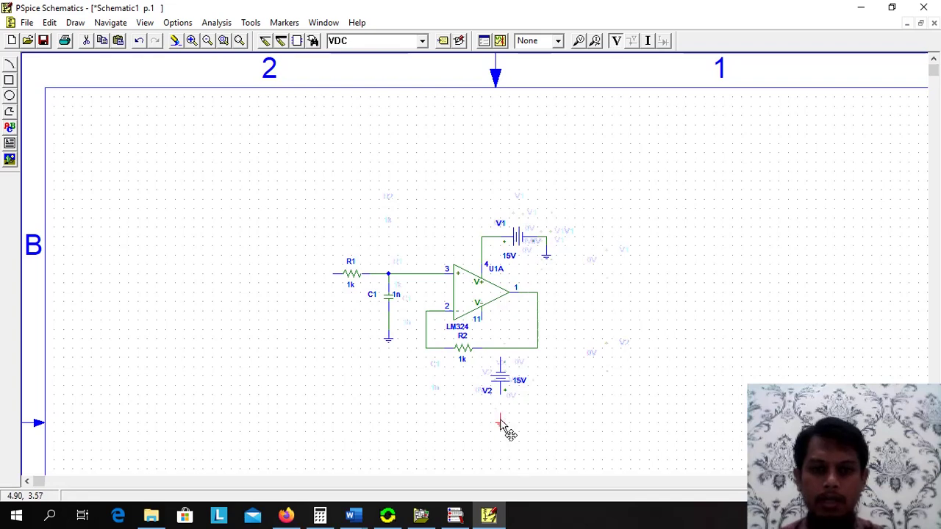
drag(505, 420, 504, 410)
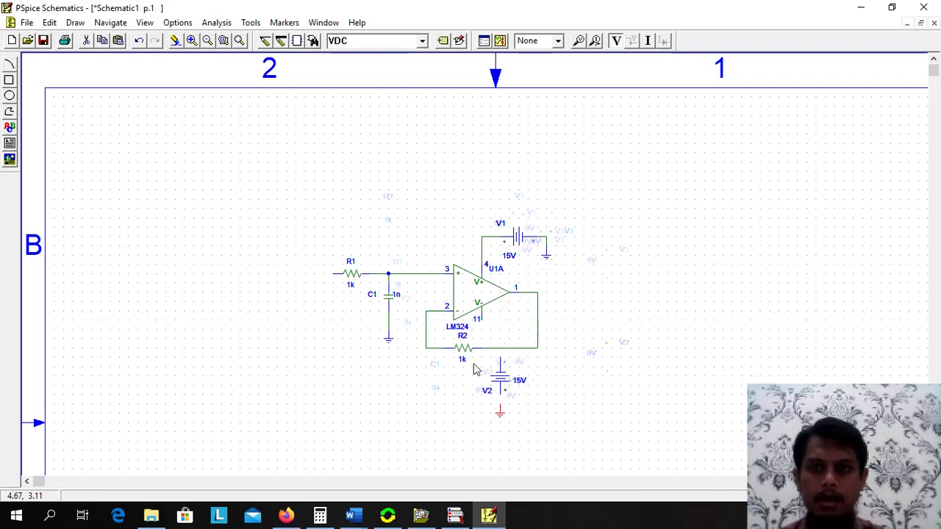
click(75, 22)
click(117, 75)
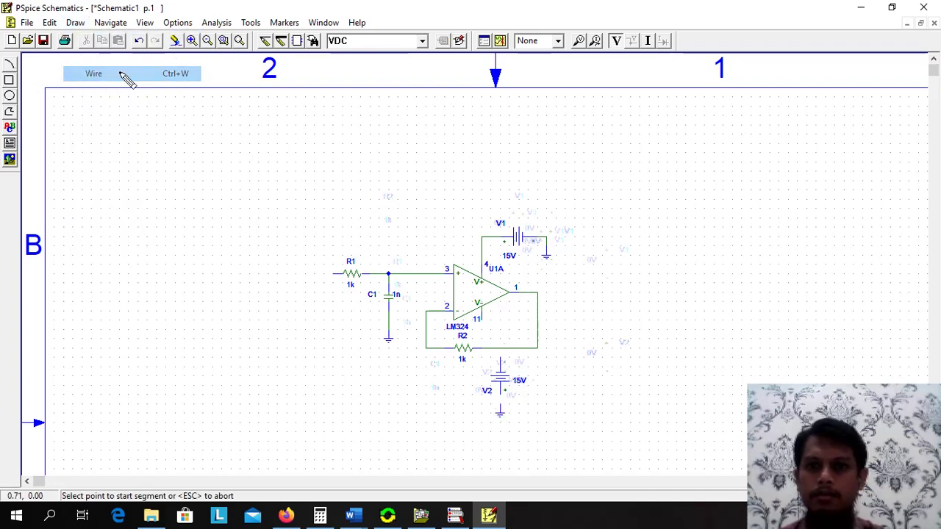
click(500, 401)
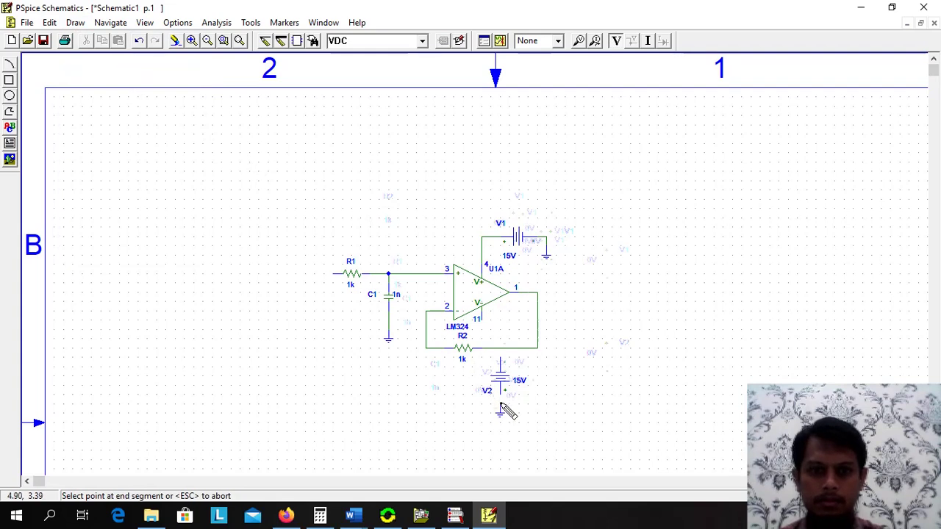
click(501, 409)
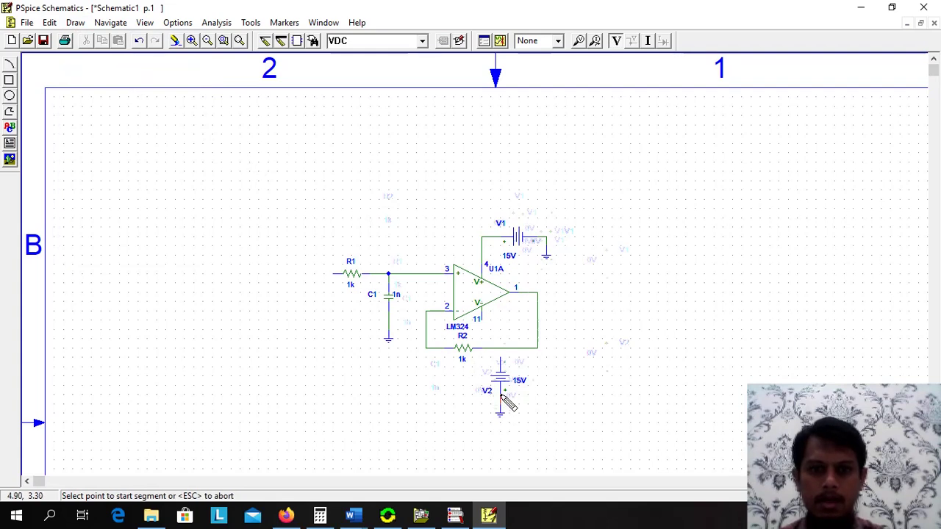
Wire V2's negative terminal to the op-amp's V- supply pin 11 and end wiring.
click(500, 358)
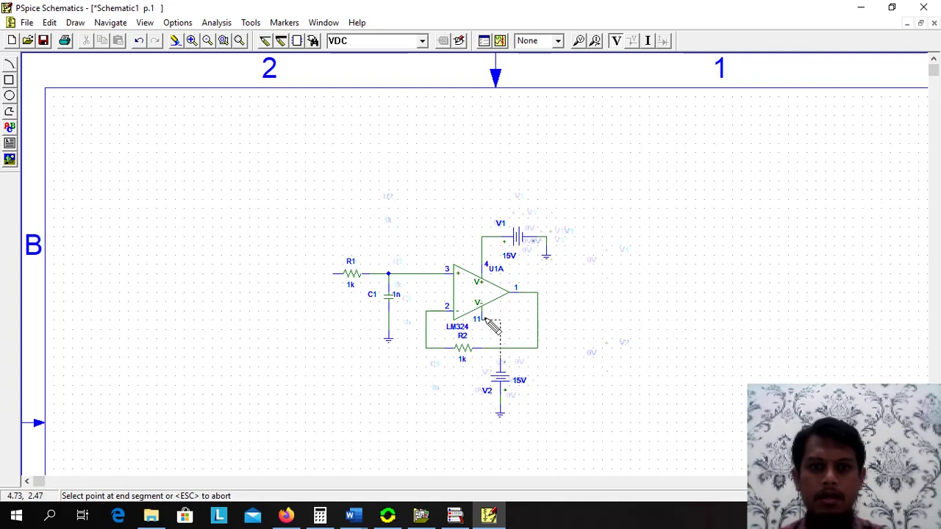
click(484, 320)
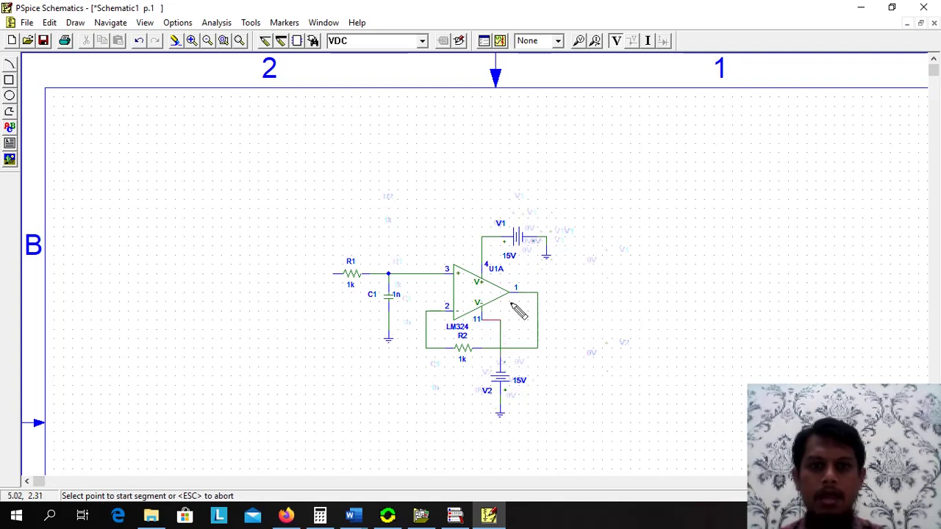
key(Escape)
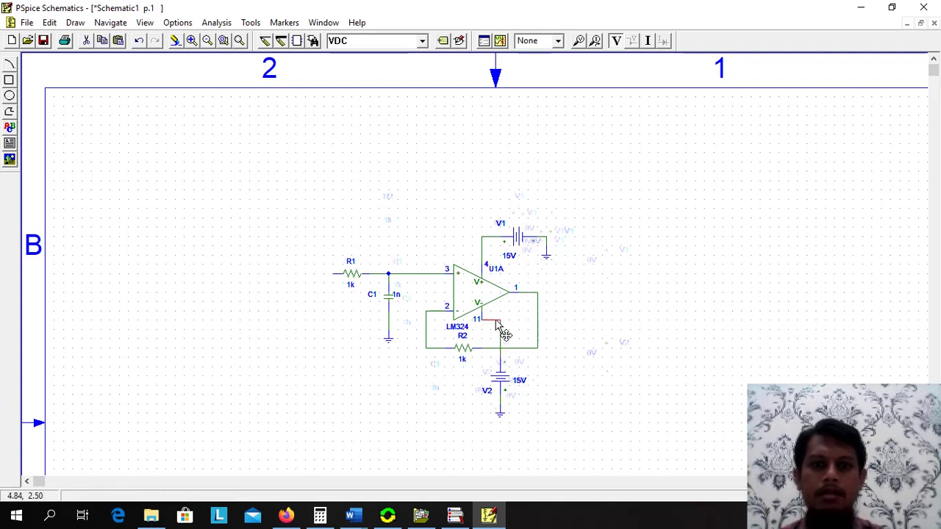
Place a VAC source from the part browser and position it just below and to the left of R1's free end.
click(496, 313)
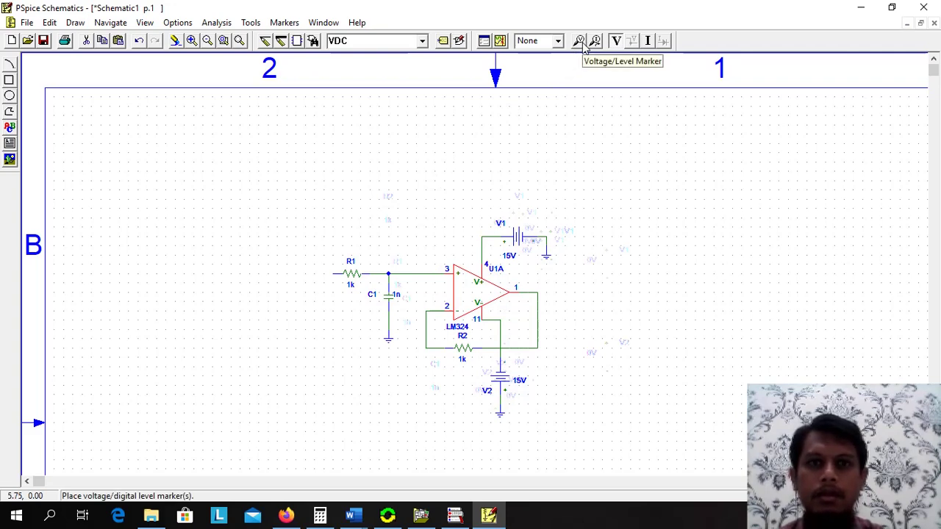
click(313, 42)
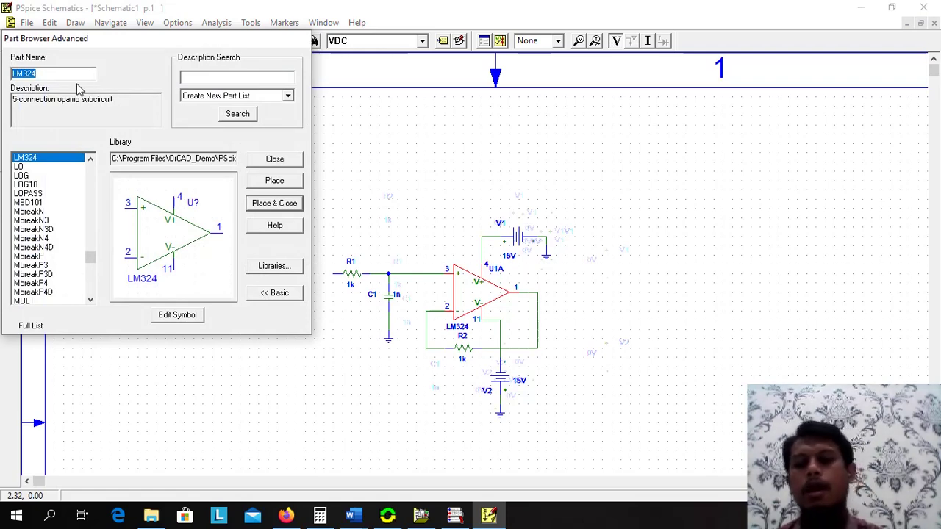
text(VAC)
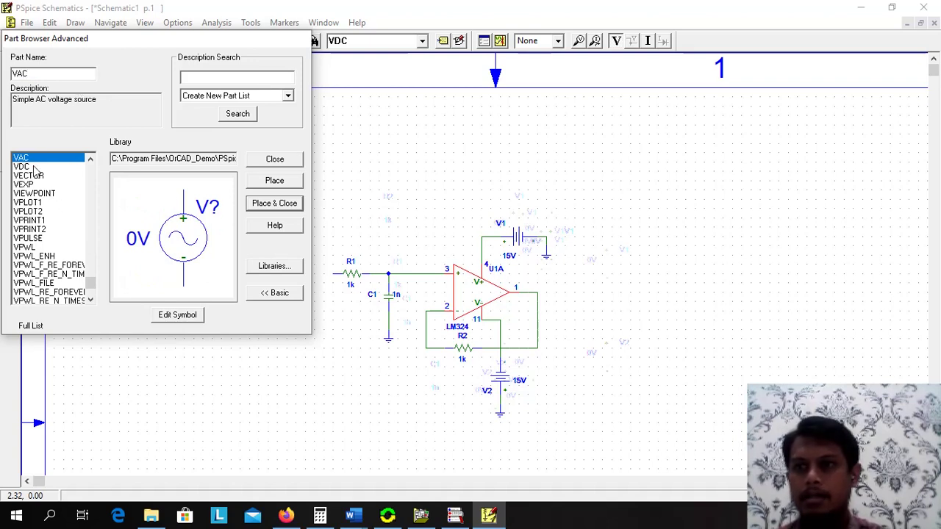
click(274, 180)
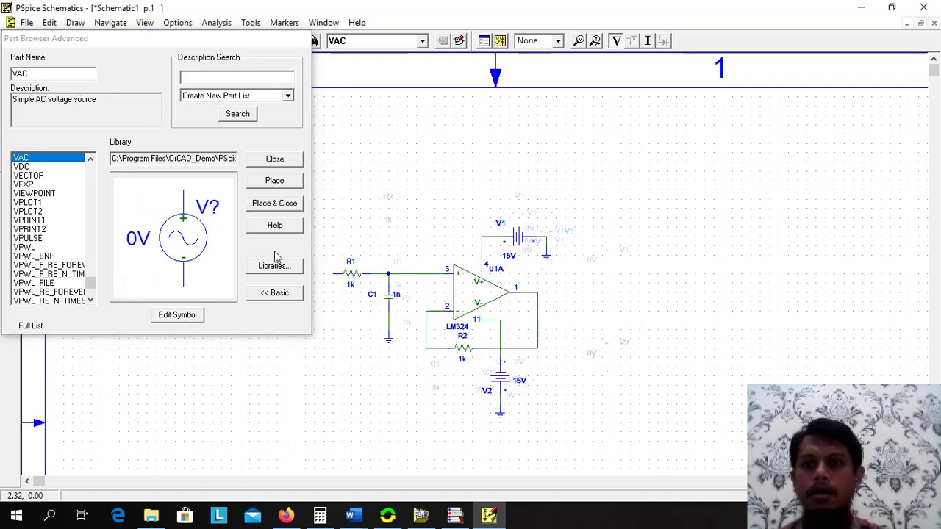
click(333, 322)
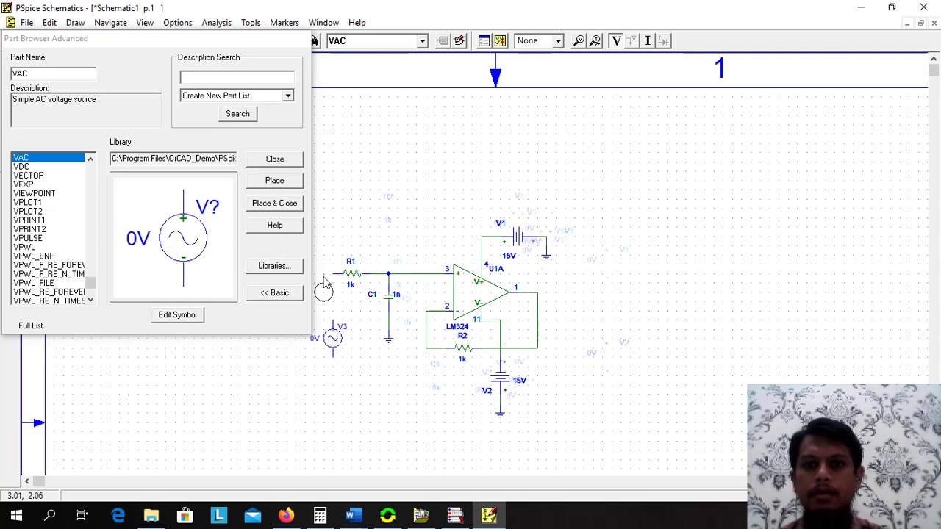
right_click(341, 219)
click(274, 159)
click(332, 340)
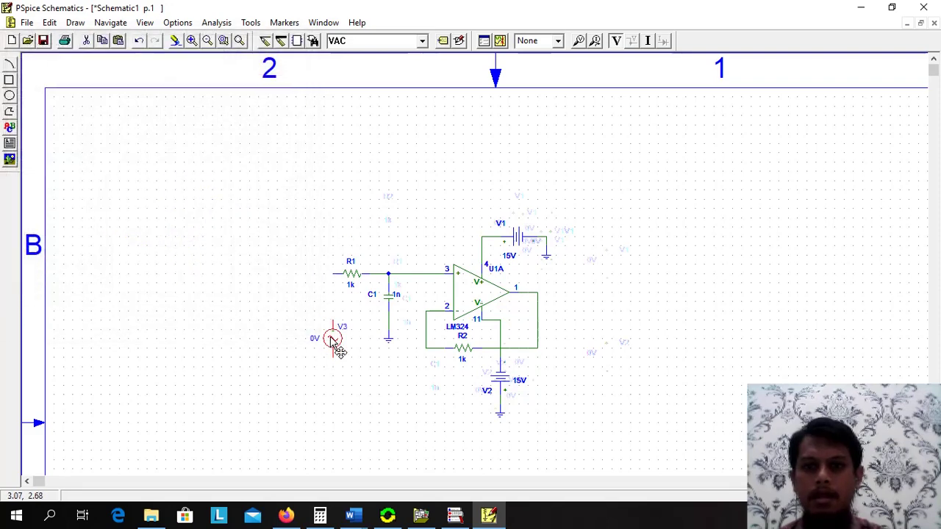
drag(340, 351, 322, 322)
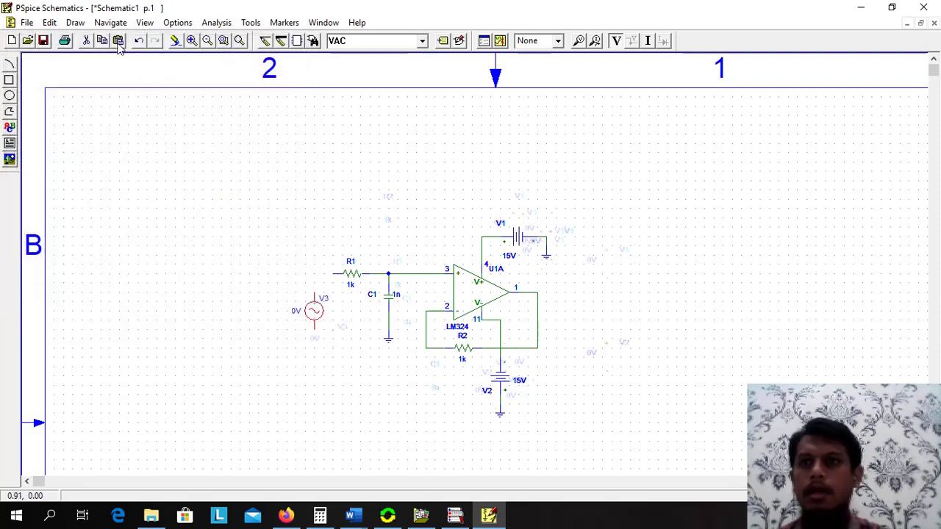
Copy the ground symbol under C1 and paste the copy directly below the AC source V3.
click(390, 340)
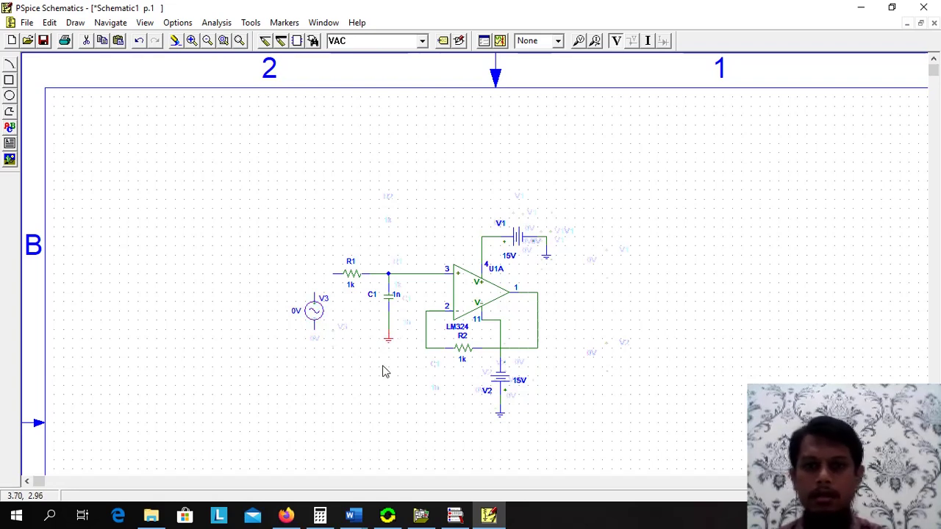
click(350, 369)
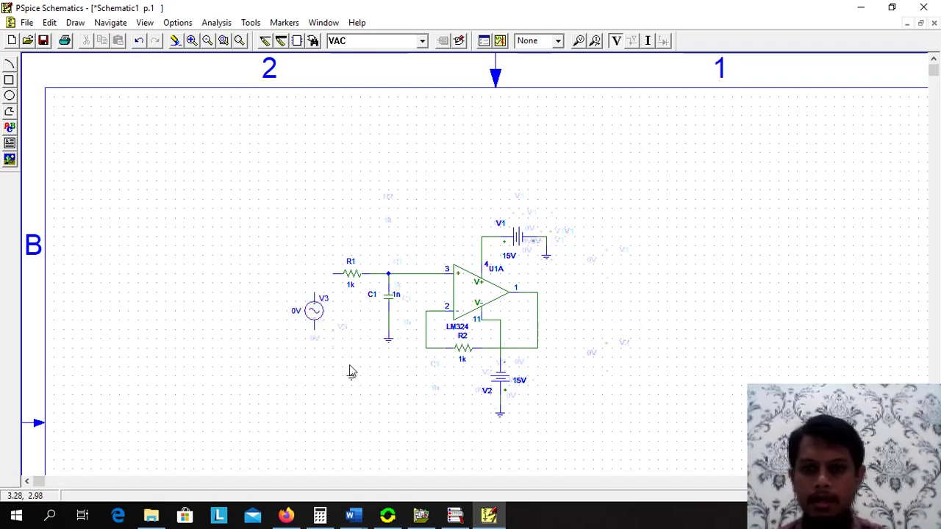
click(316, 348)
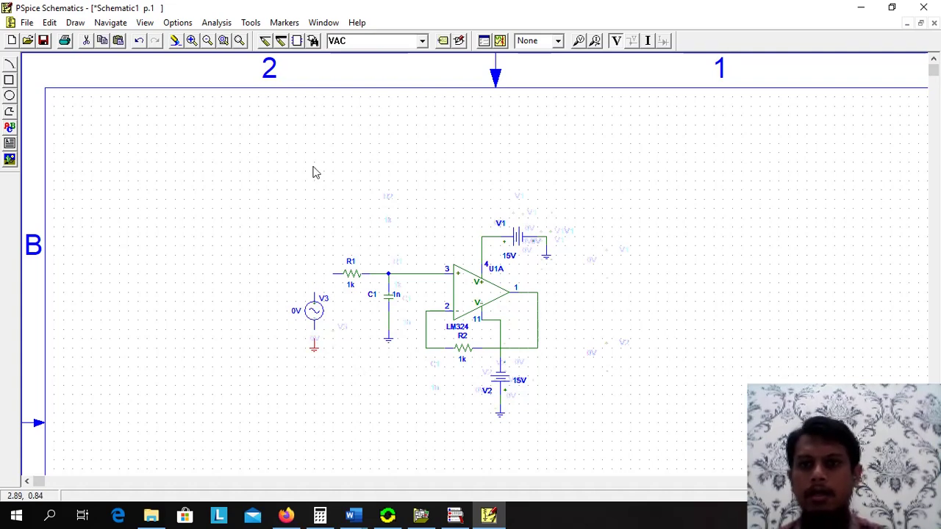
Wire V3's negative terminal to the ground symbol below it and its positive terminal to R1's free end.
click(76, 23)
click(93, 74)
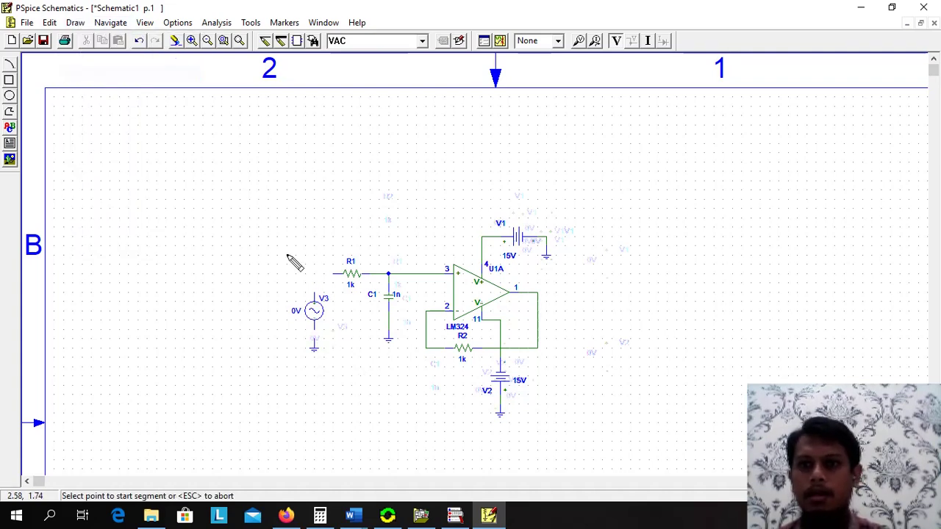
click(314, 339)
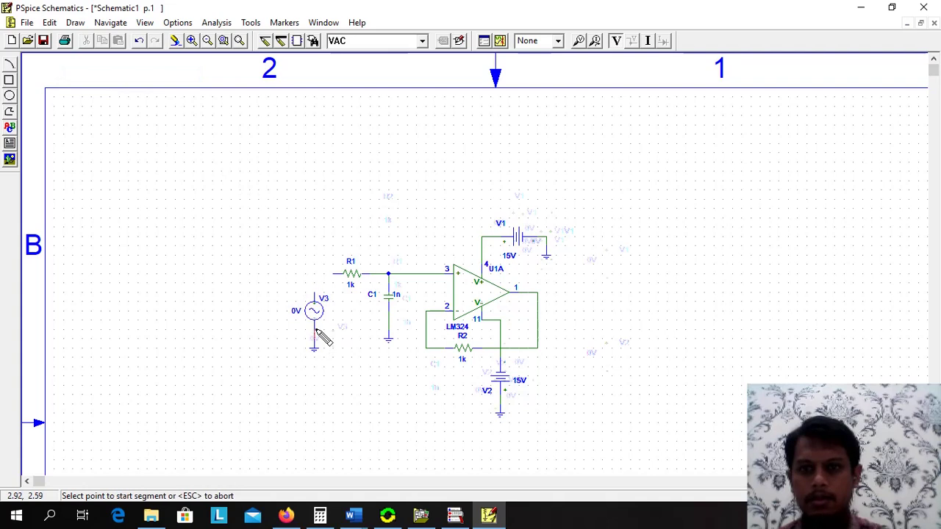
click(340, 273)
right_click(334, 296)
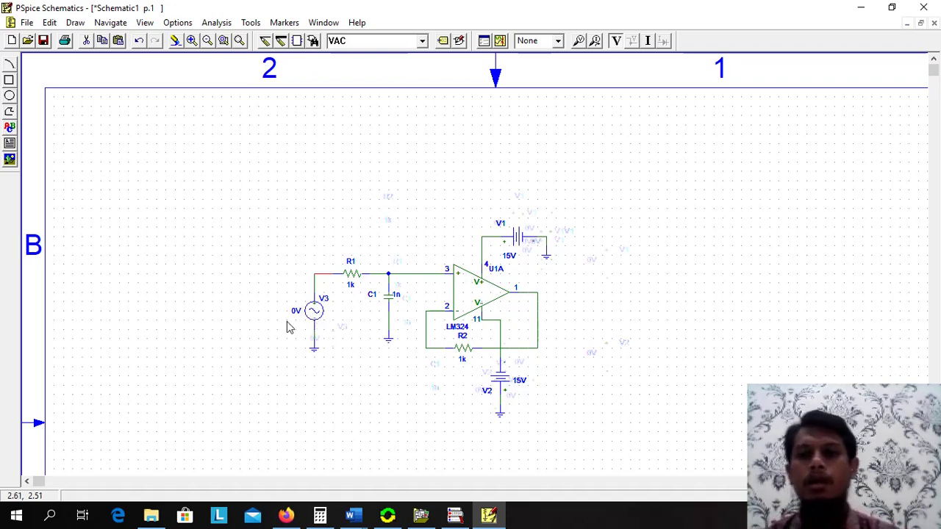
Set the ACMAG attribute of the AC source V3 to 10V and save it.
double_click(314, 315)
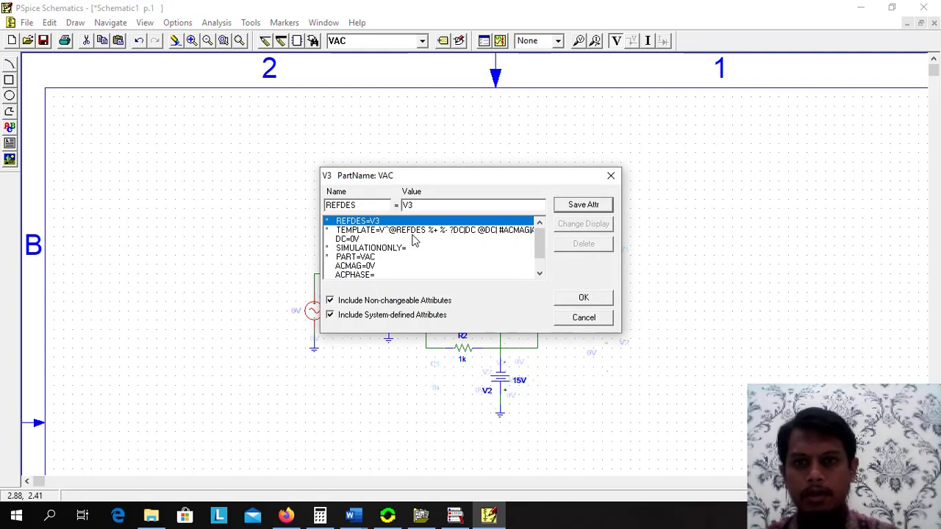
click(366, 266)
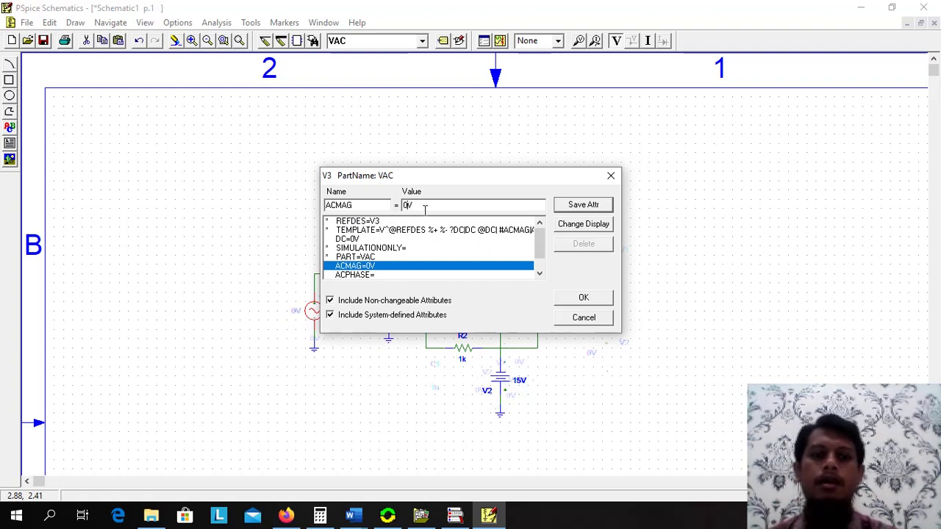
text(1)
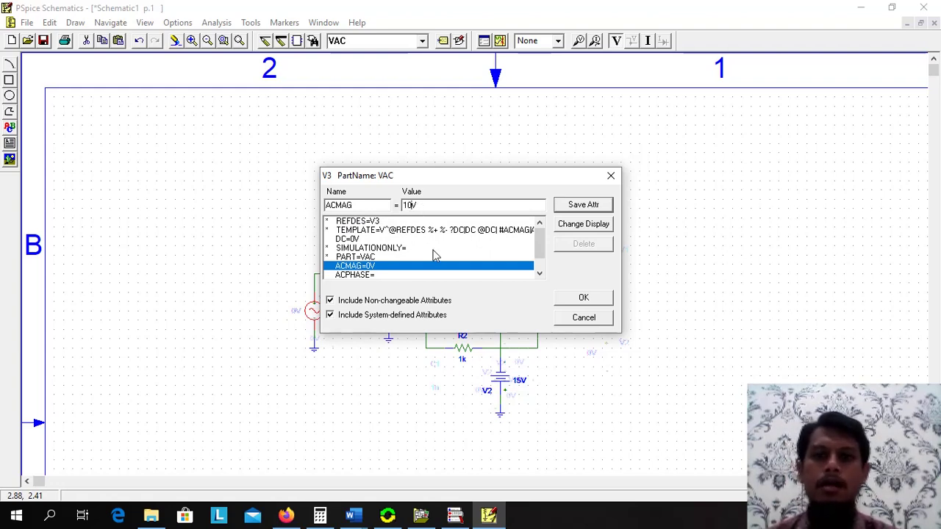
scroll(433, 255, down, 1)
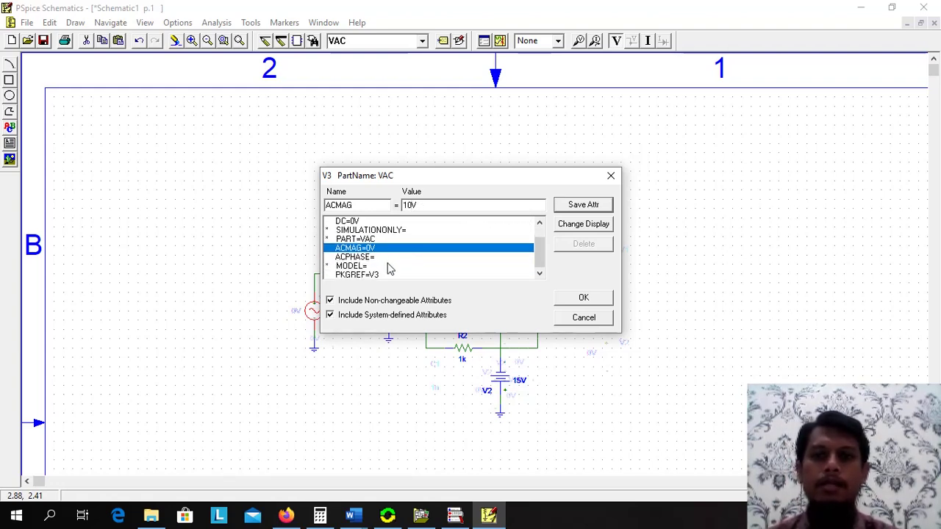
scroll(403, 263, up, 1)
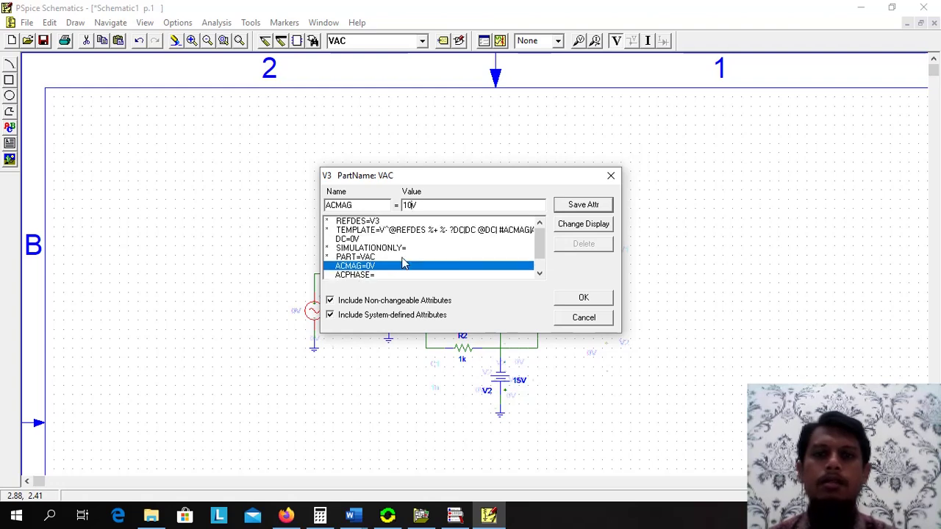
click(587, 207)
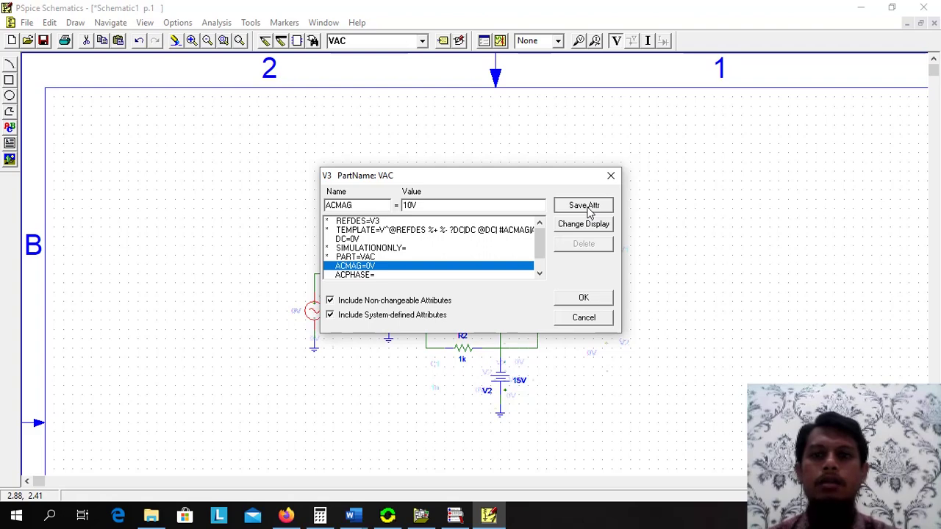
click(588, 210)
click(583, 298)
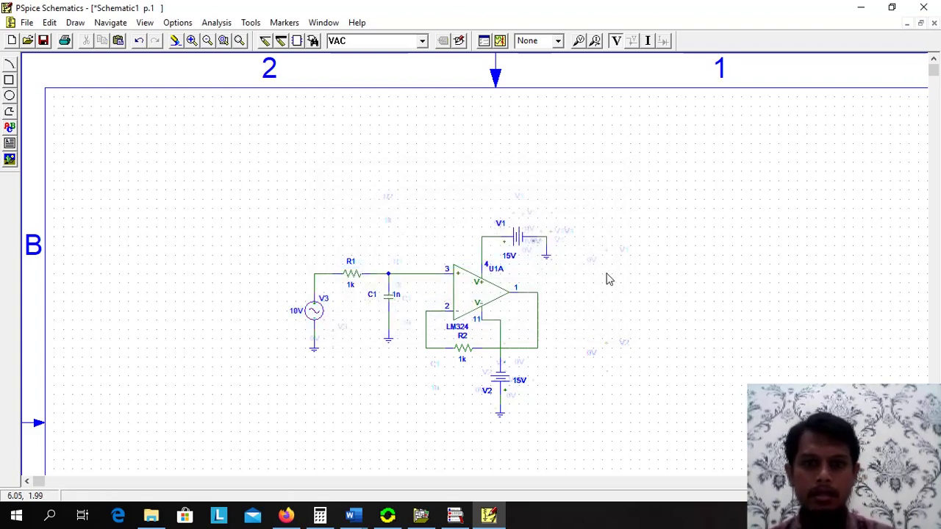
Place a voltage/level marker on the wire at the op-amp's output pin 1.
click(578, 41)
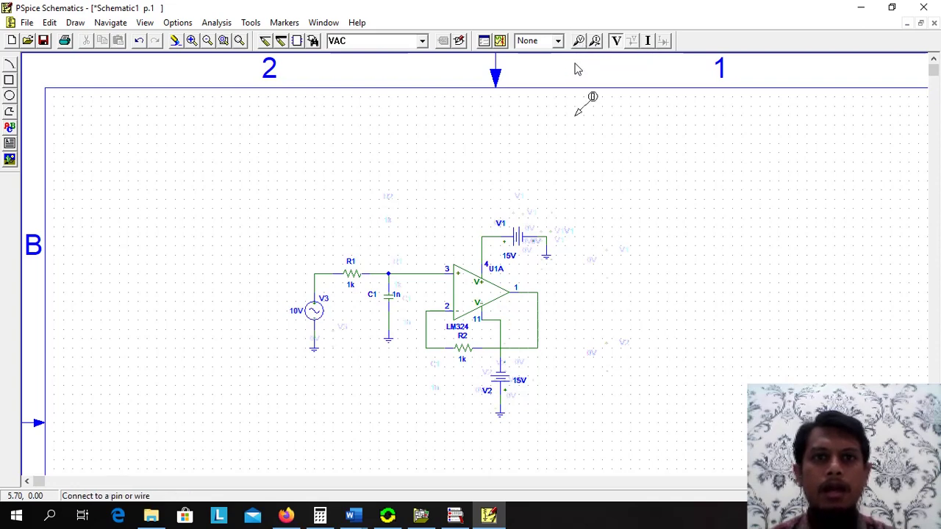
click(537, 294)
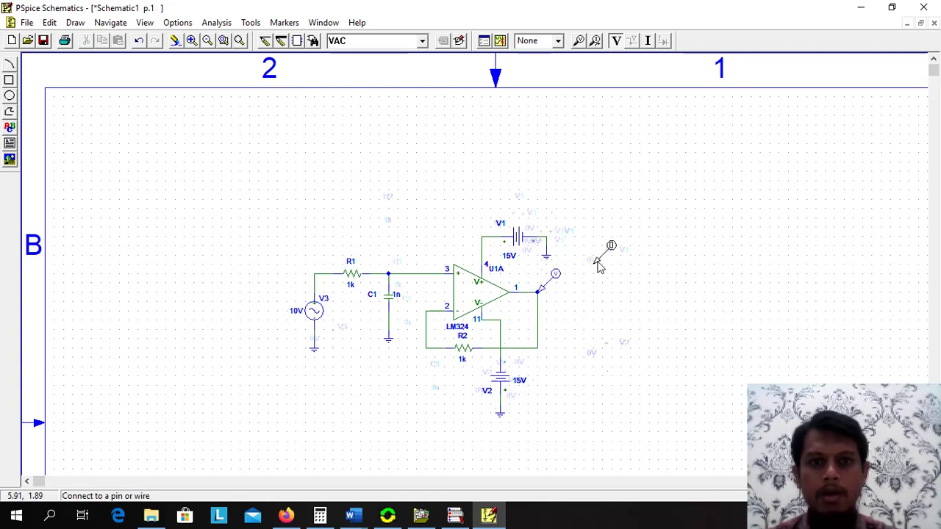
right_click(628, 185)
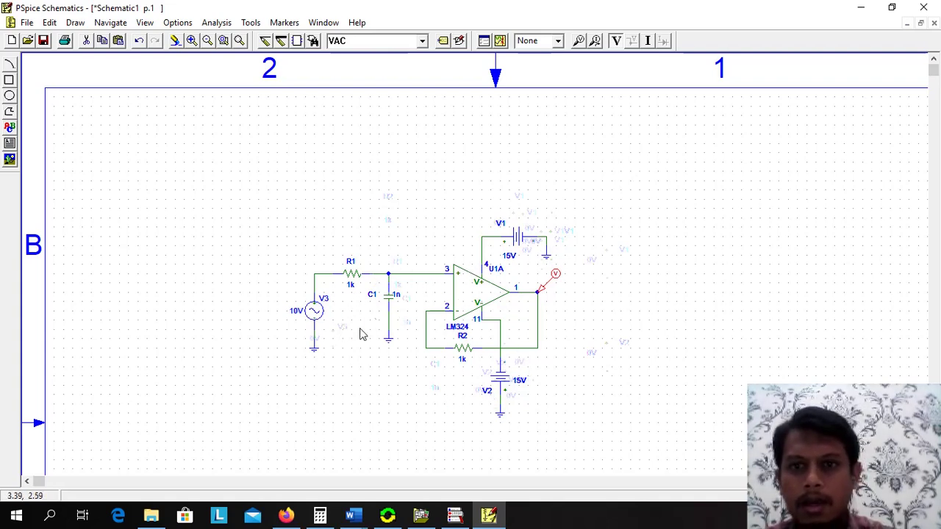
Consult the resistor values in the Word document Document2, and set both R1 and R2 to 10k in PSpice Schematics.
mouse_move(364, 514)
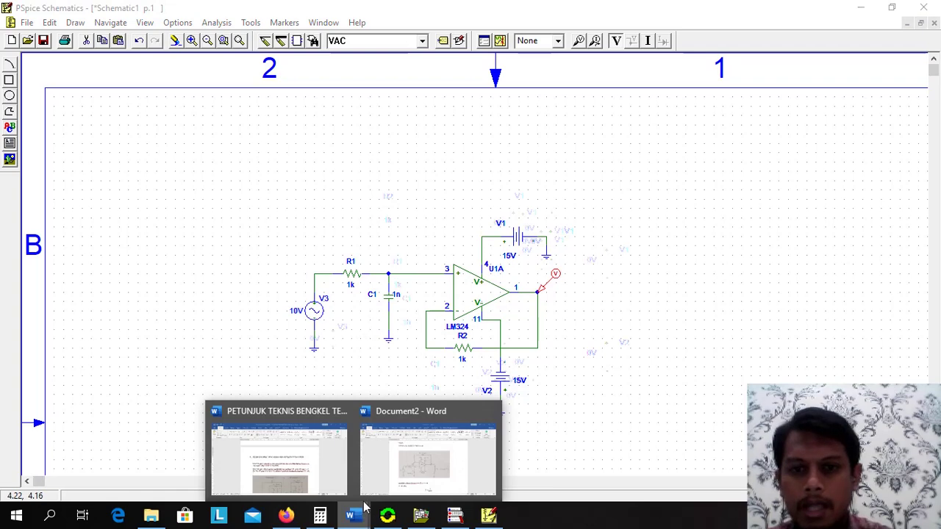
click(407, 479)
scroll(425, 357, down, 5)
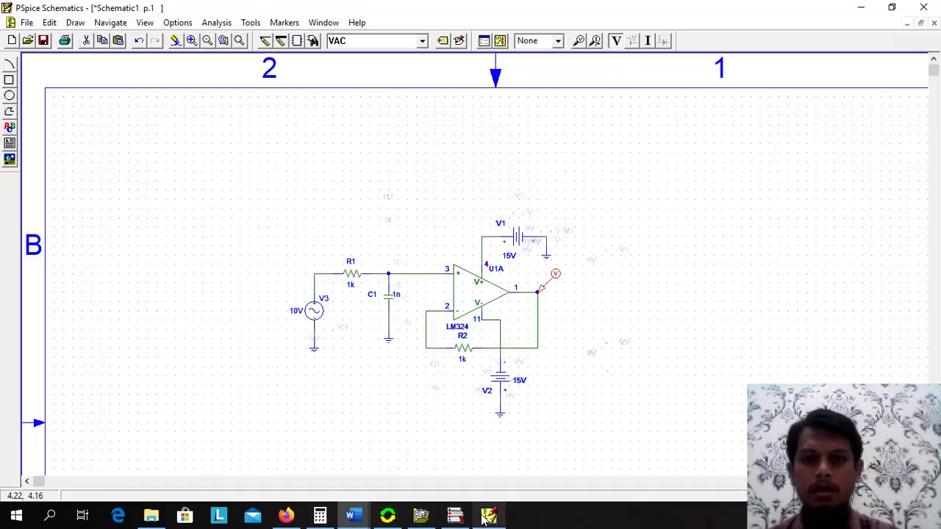
click(488, 515)
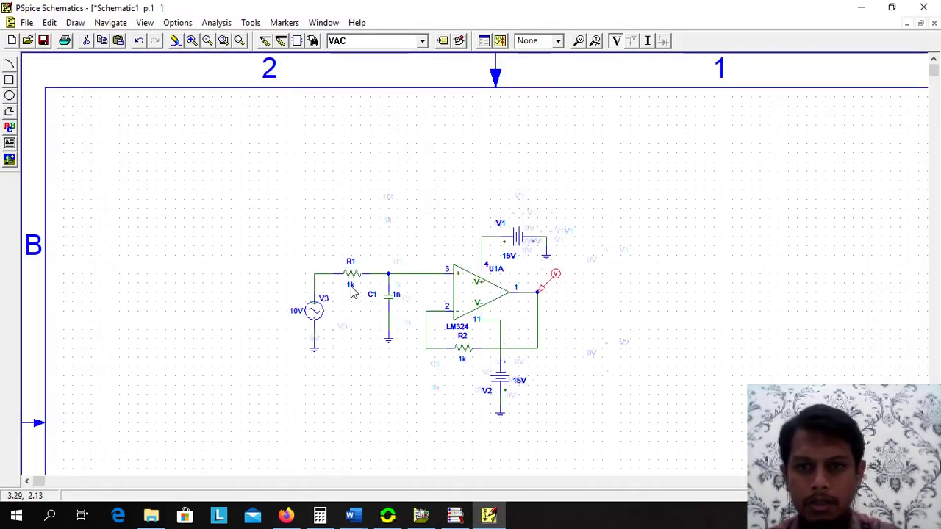
double_click(351, 291)
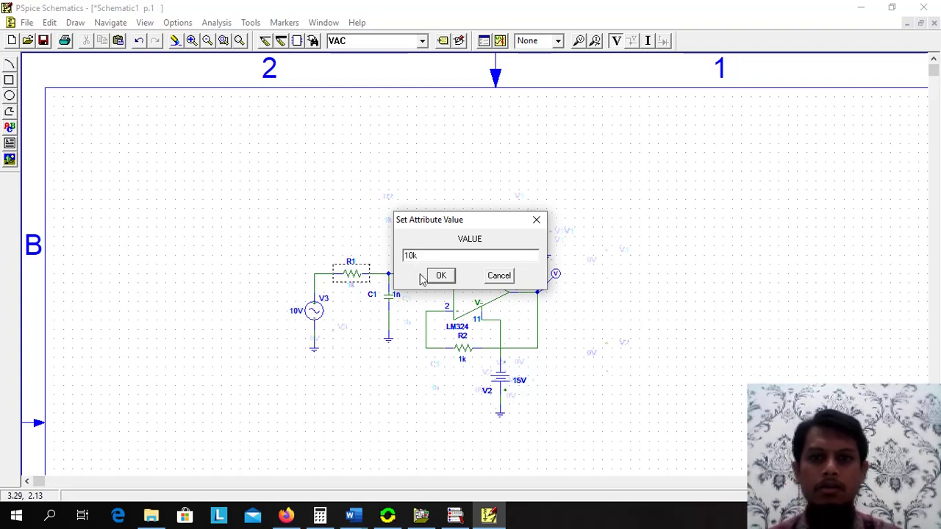
click(441, 277)
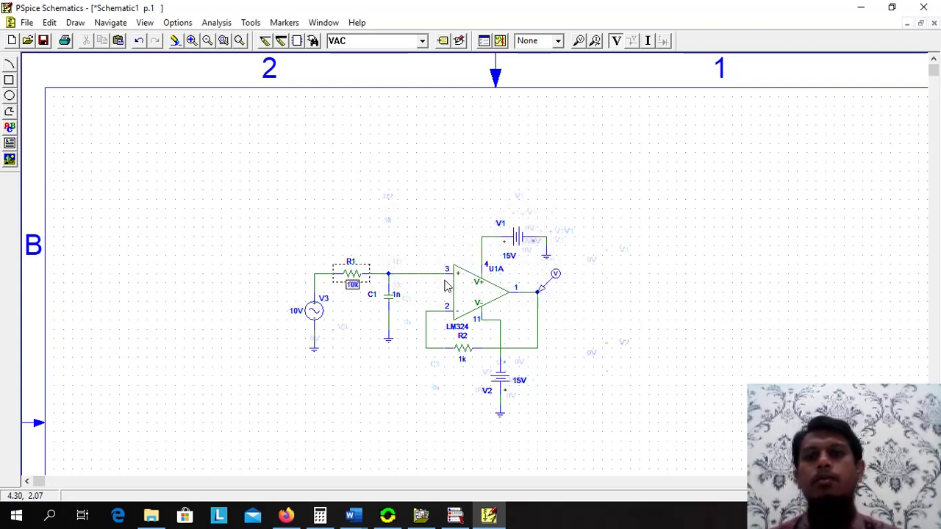
double_click(461, 360)
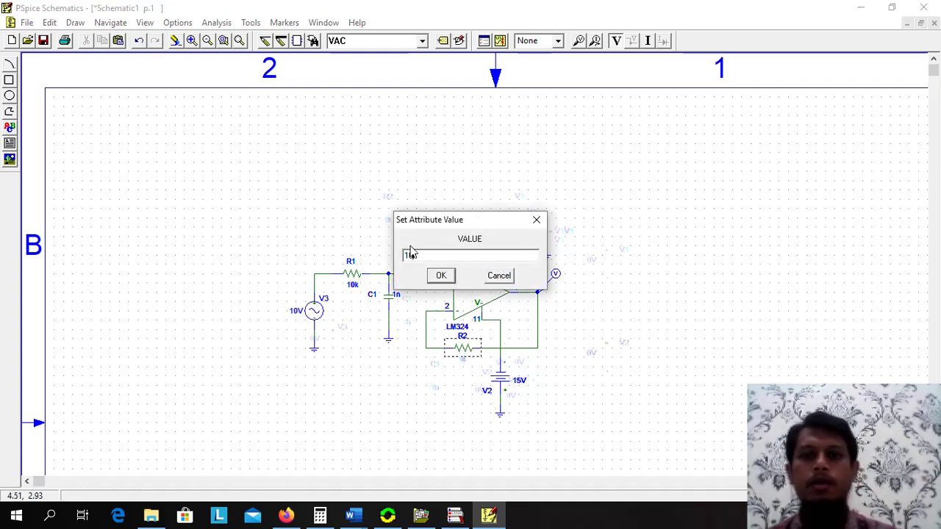
click(438, 279)
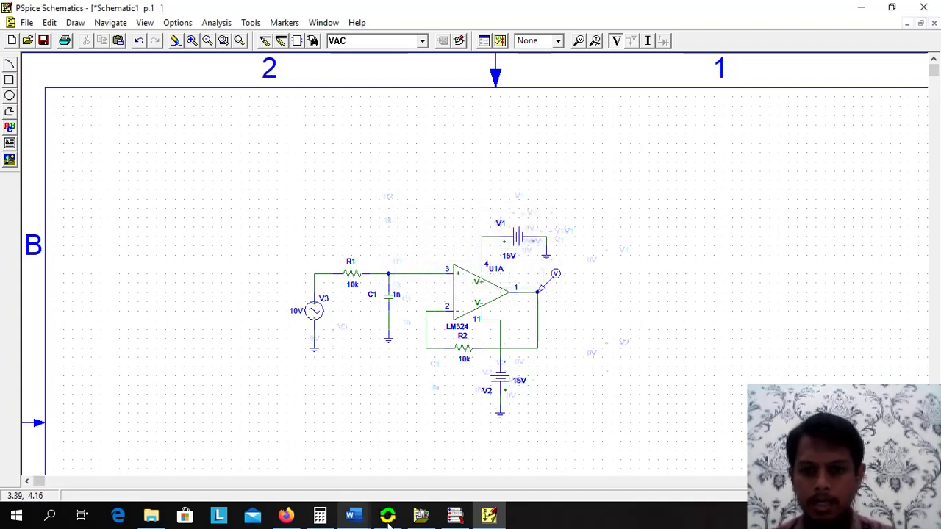
Consult the capacitance in the Word document Document2, set C1 to 1.59n in PSpice Schematics, and move its value label just below the capacitor.
click(354, 516)
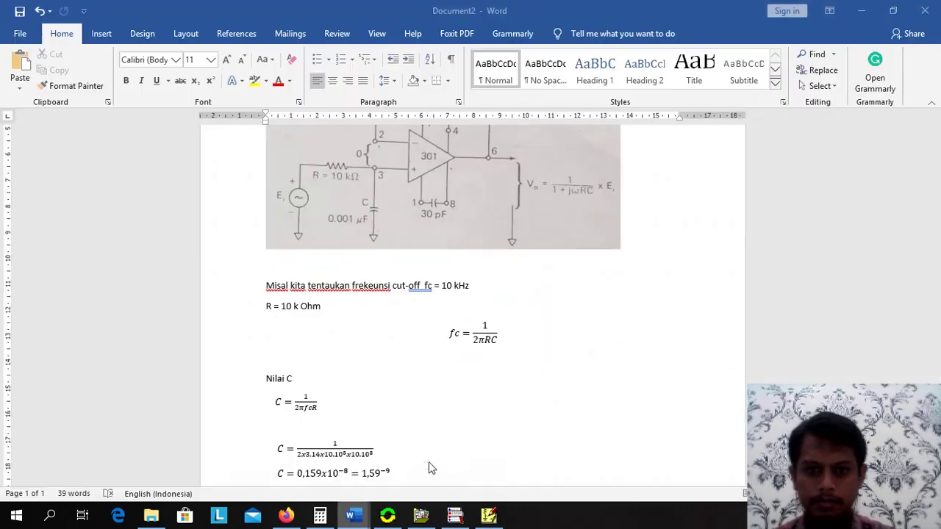
scroll(478, 387, down, 3)
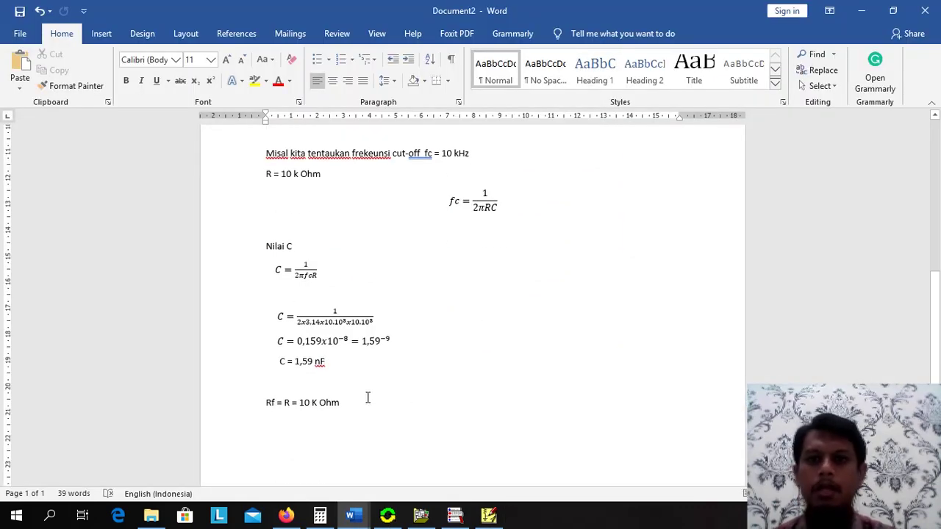
click(488, 516)
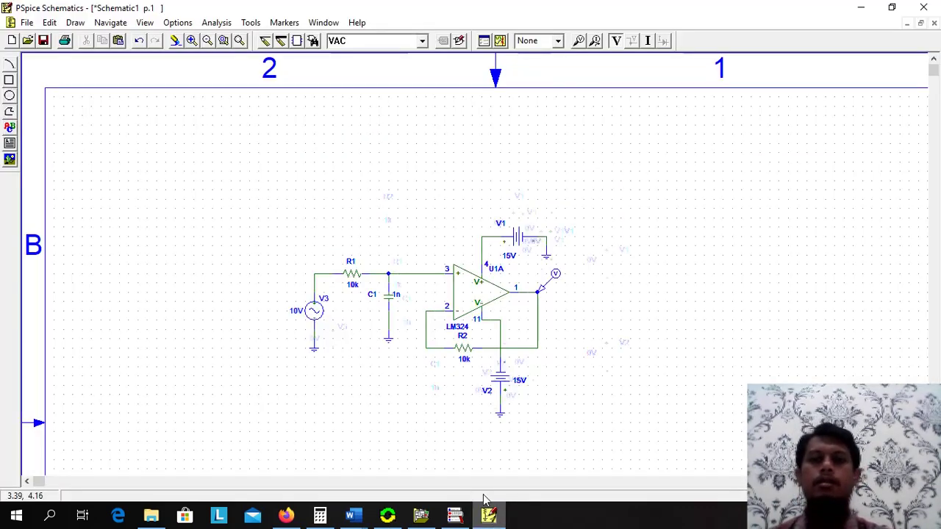
double_click(396, 294)
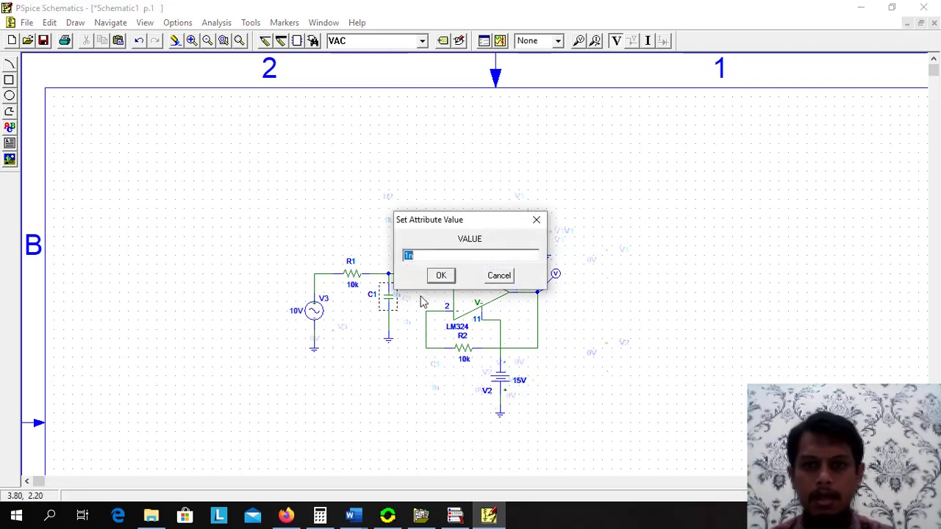
click(414, 257)
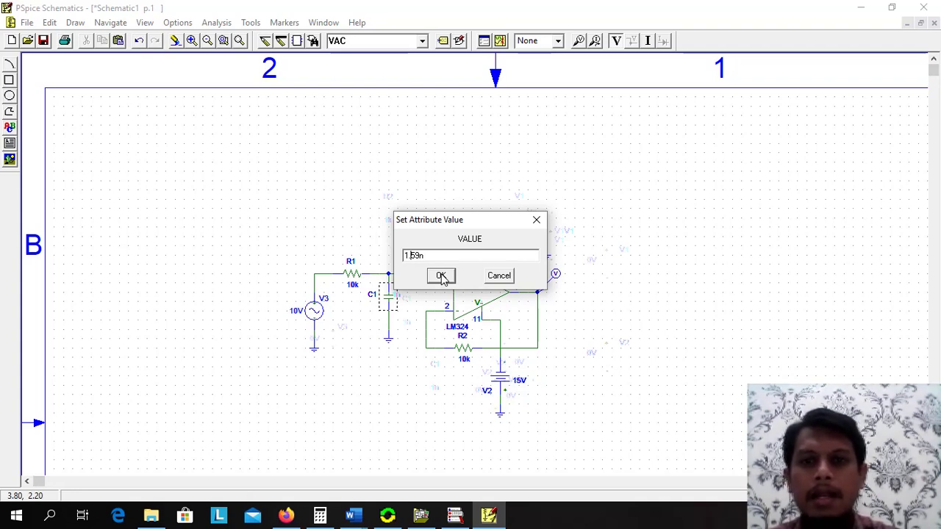
click(441, 276)
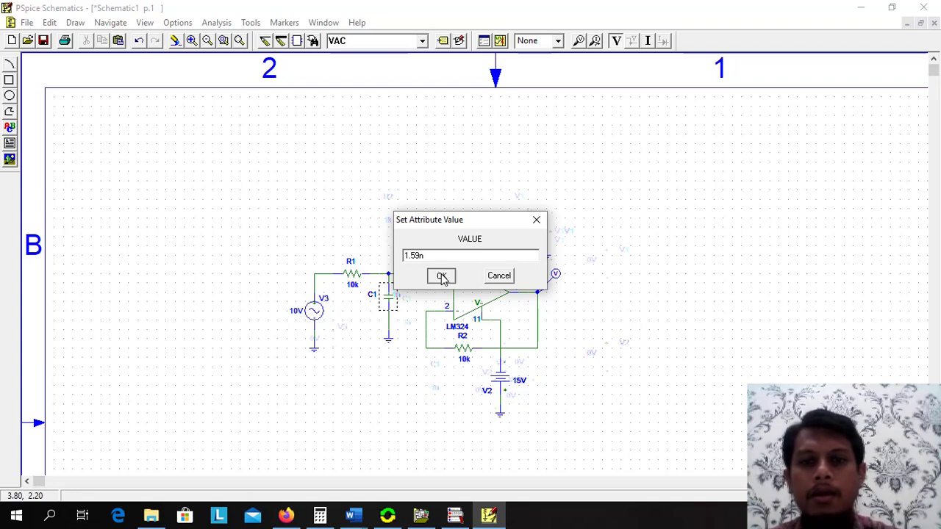
click(400, 296)
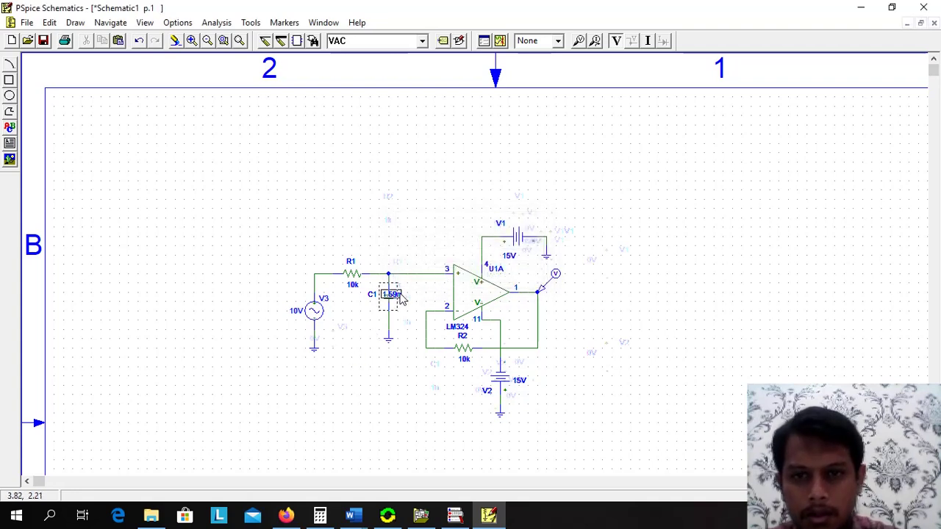
drag(401, 296, 410, 323)
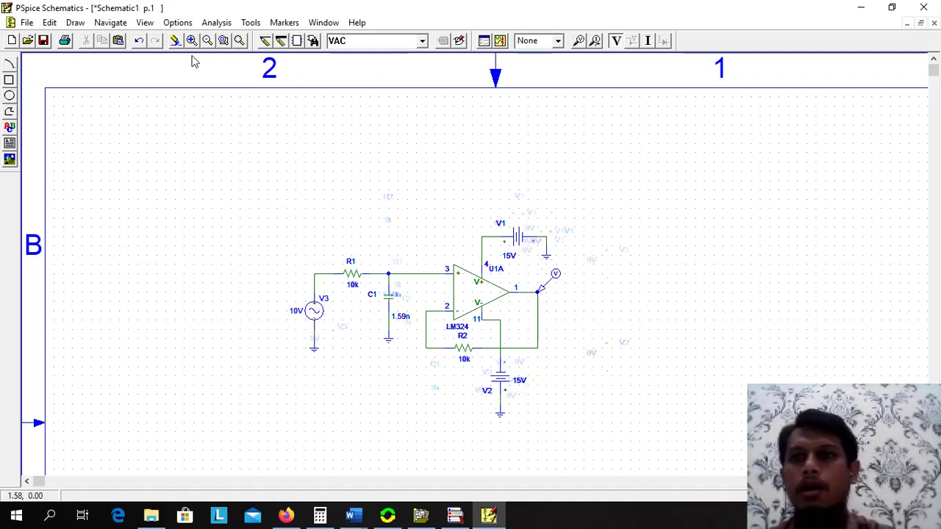
Run an electrical rule check on the new schematic, saving it as Schematic1.SCH in the DATA folder.
click(224, 25)
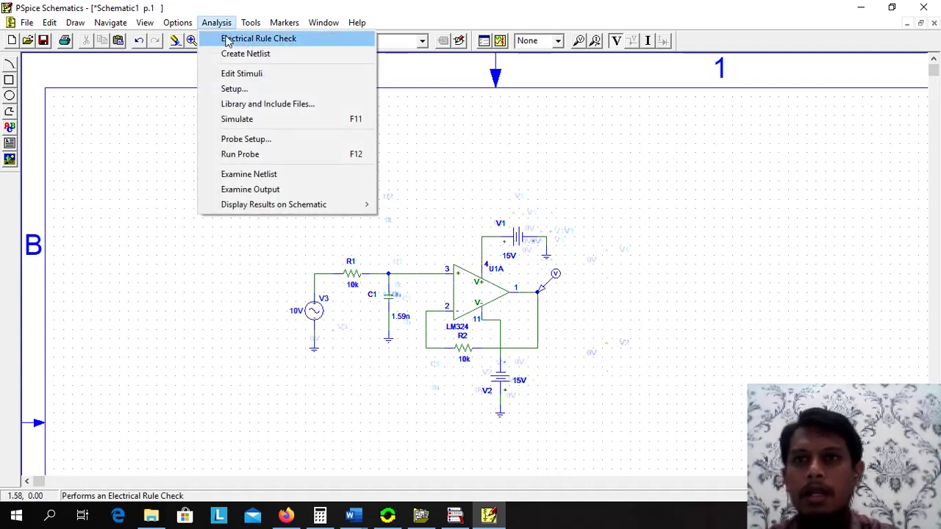
click(228, 42)
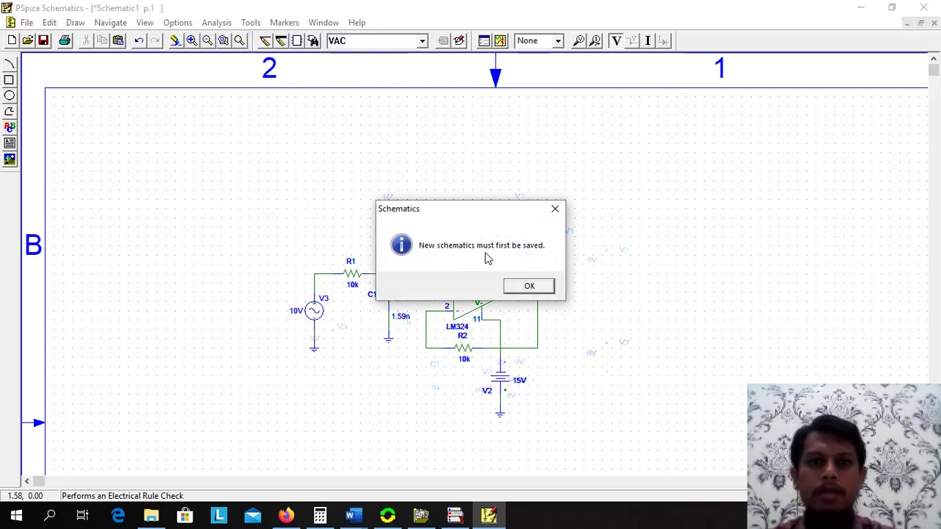
click(530, 286)
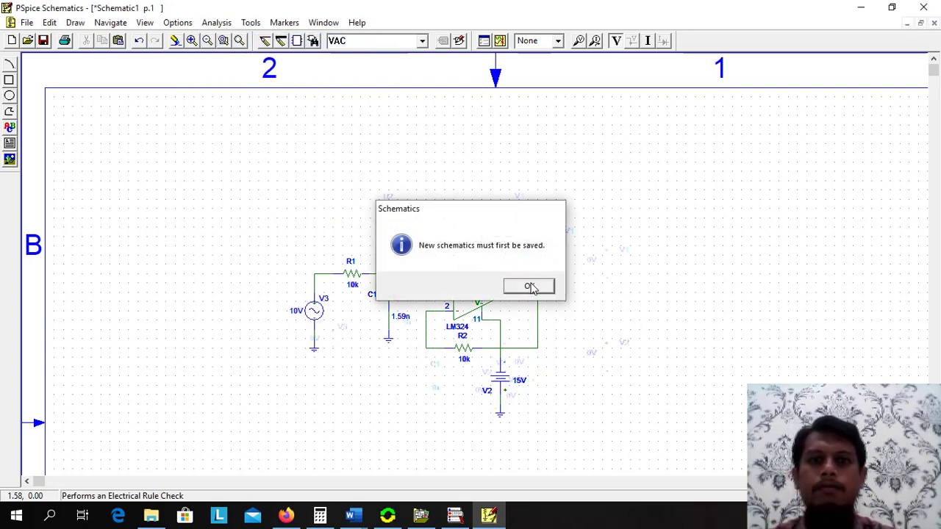
click(45, 41)
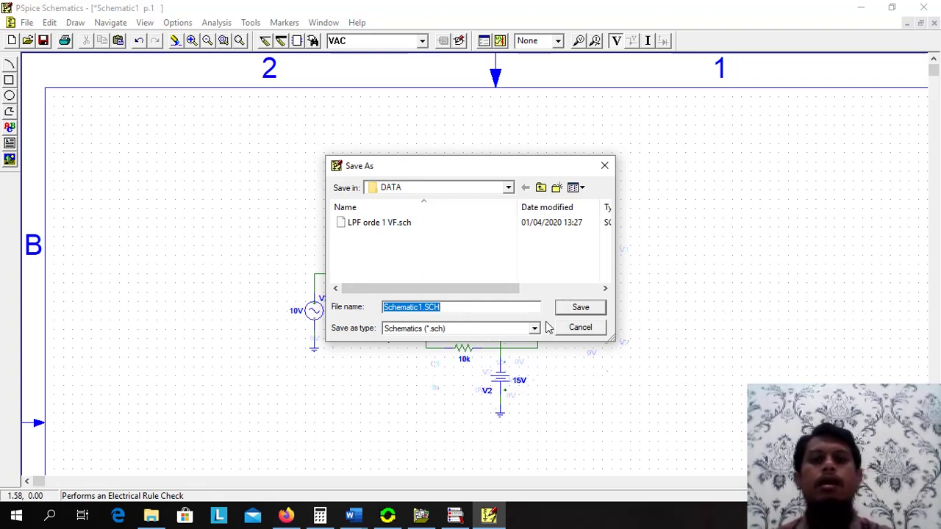
click(580, 308)
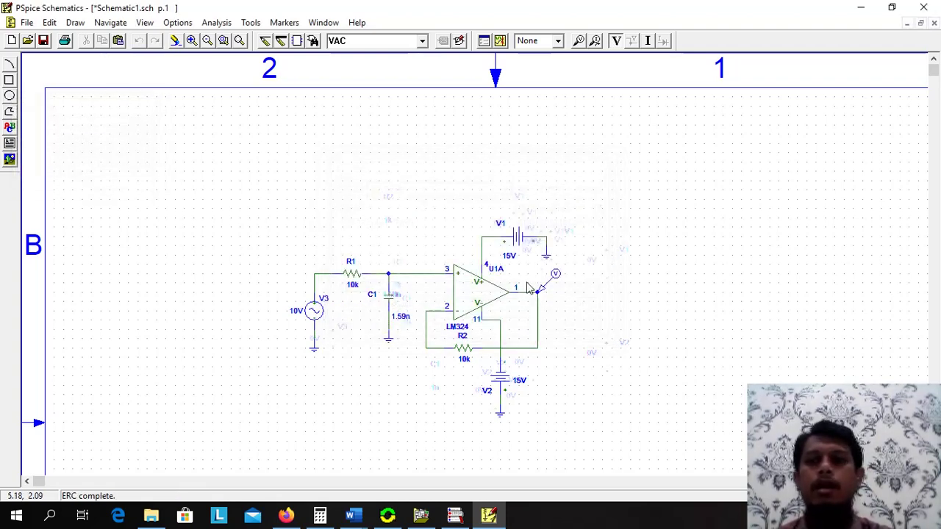
Repeat the electrical rule check and review its messages in the PSpice Message Viewer.
click(216, 22)
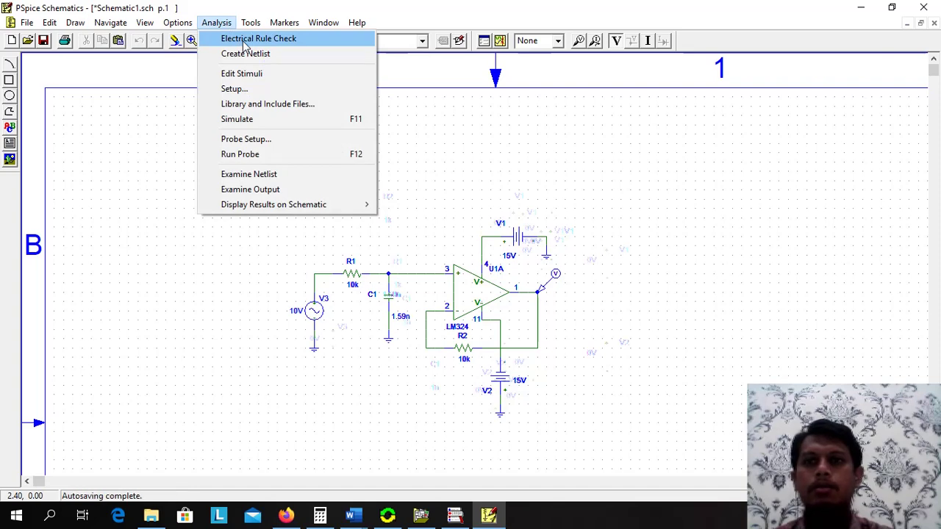
click(242, 43)
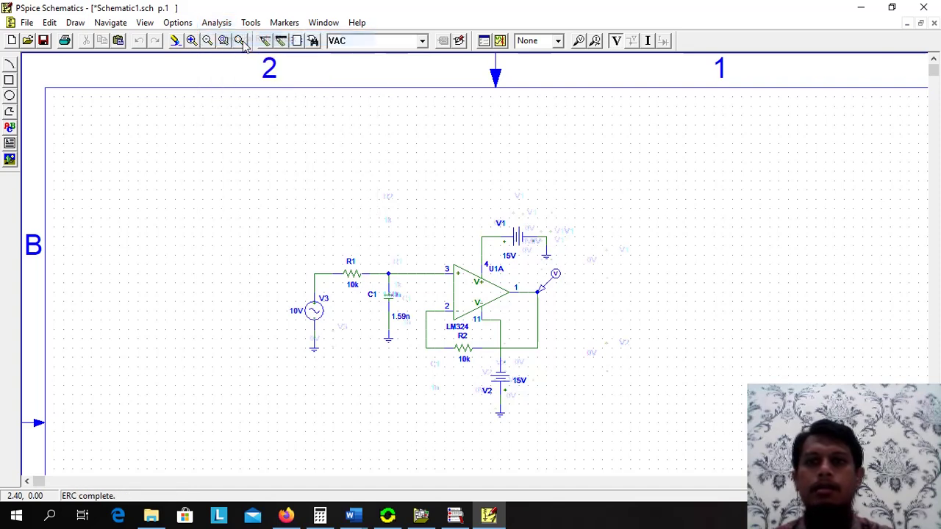
click(453, 517)
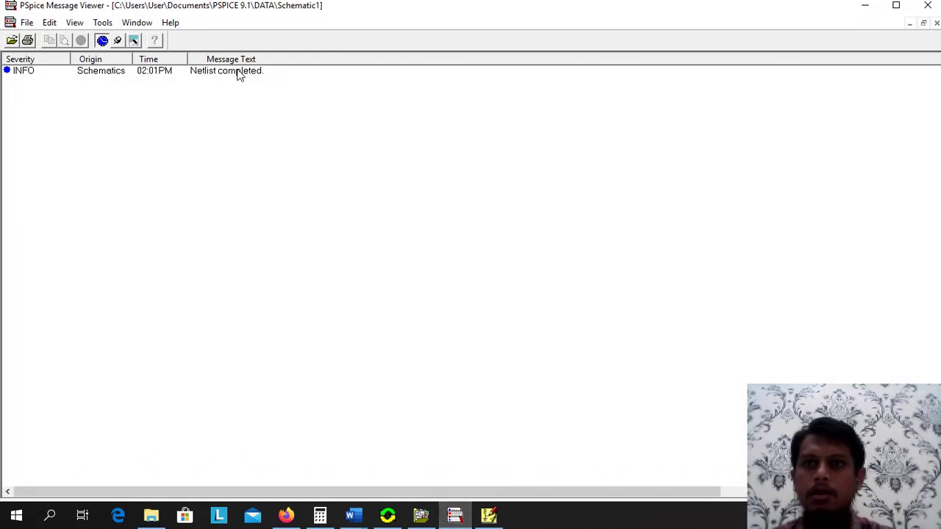
click(868, 6)
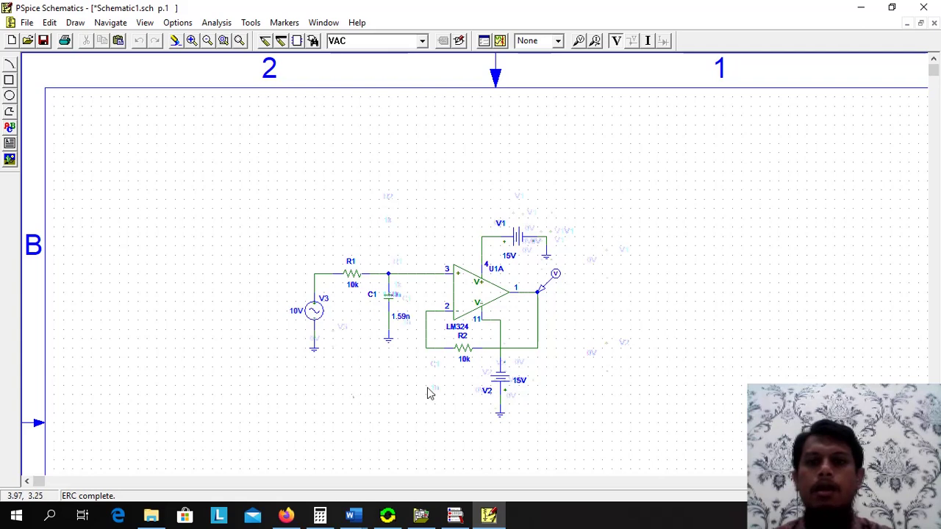
Create the netlist for Schematic1 and review its messages in the PSpice Message Viewer.
click(216, 23)
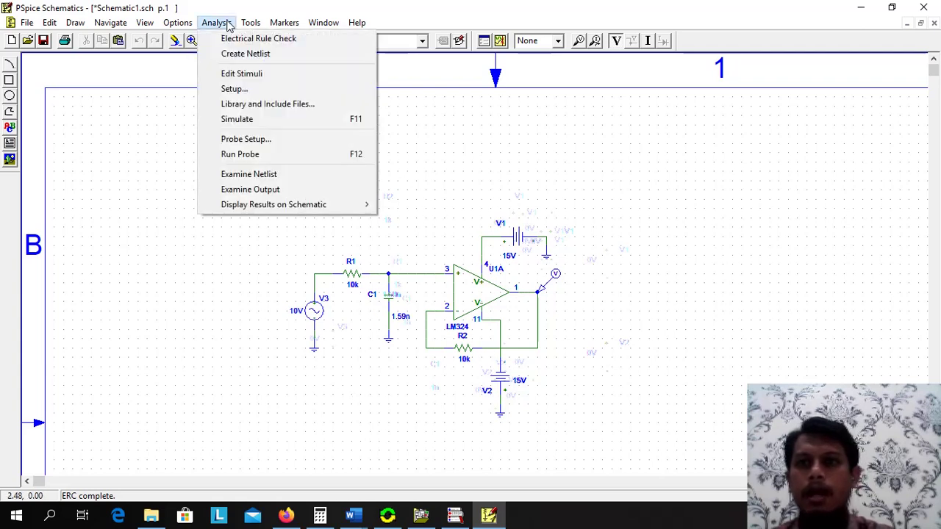
click(254, 55)
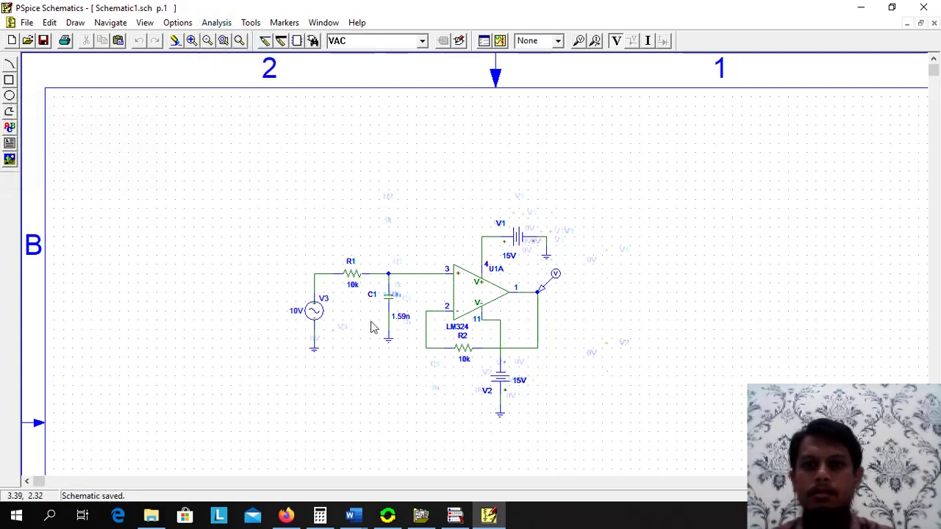
click(454, 516)
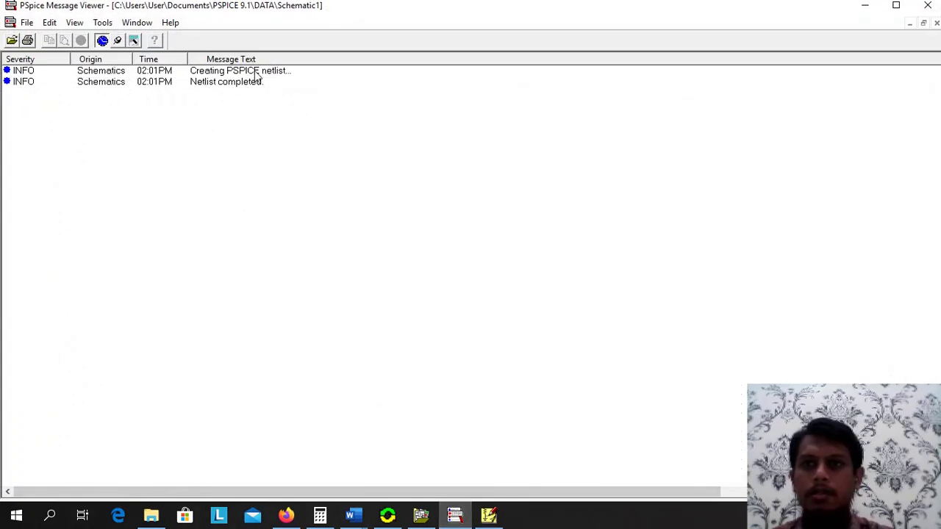
click(283, 72)
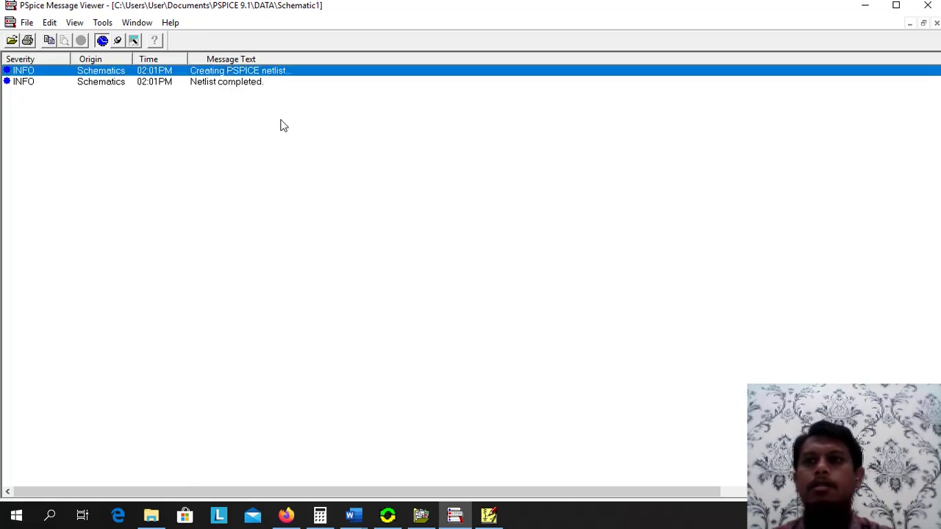
click(279, 124)
click(873, 5)
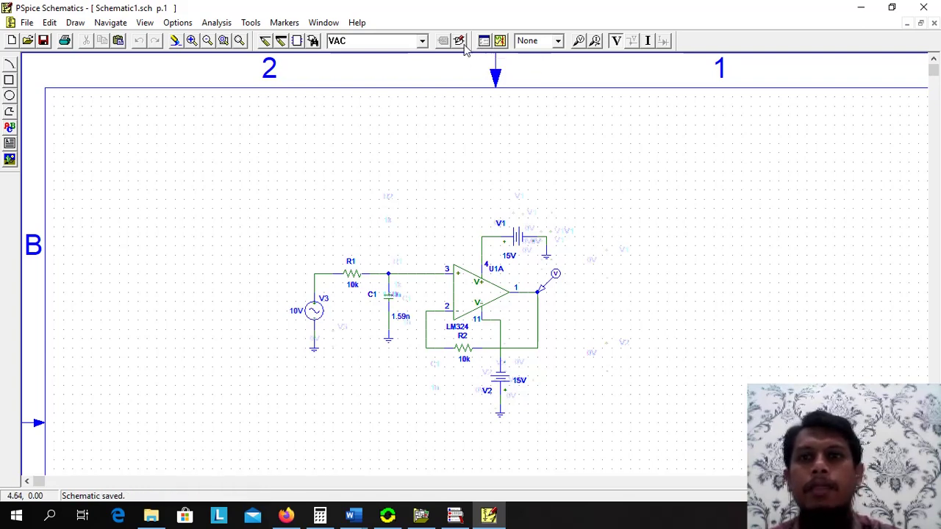
In the analysis setup, disable Bias Point Detail and enable AC Sweep, keeping the dialog clear of the circuit.
click(220, 26)
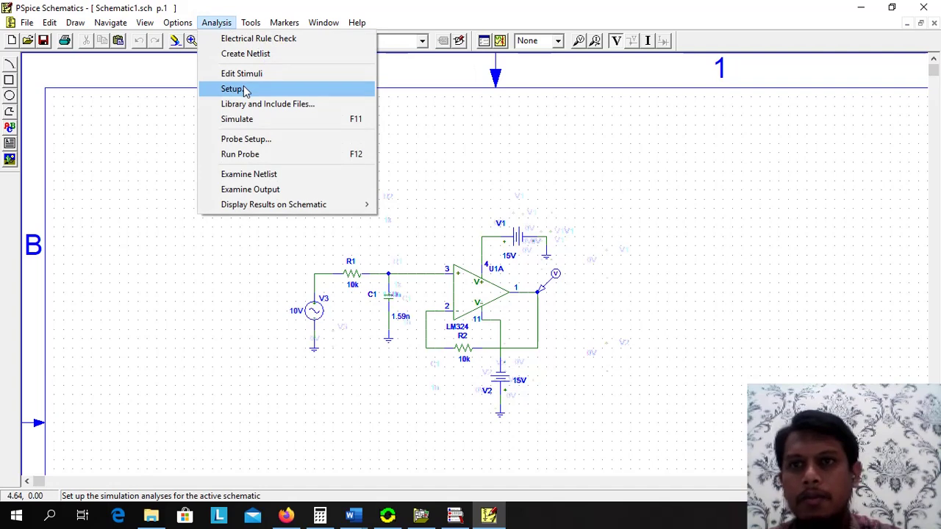
click(498, 14)
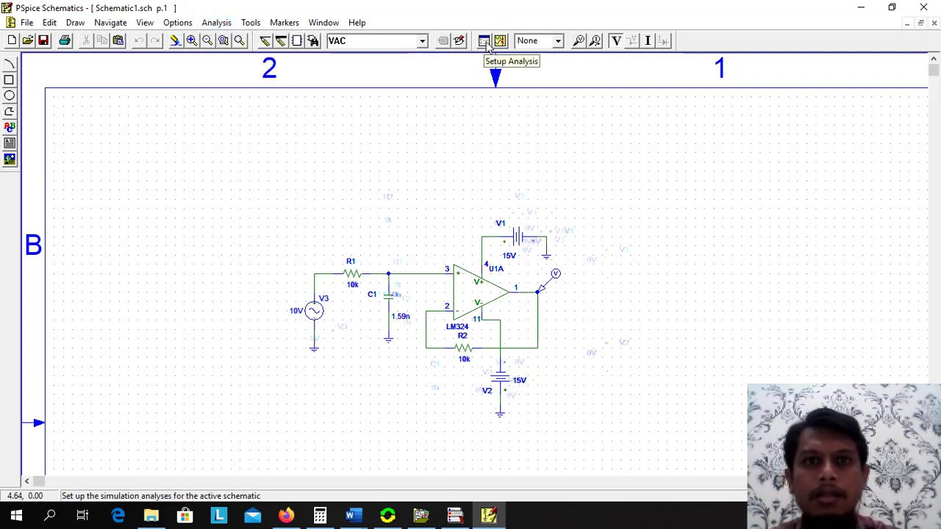
click(485, 42)
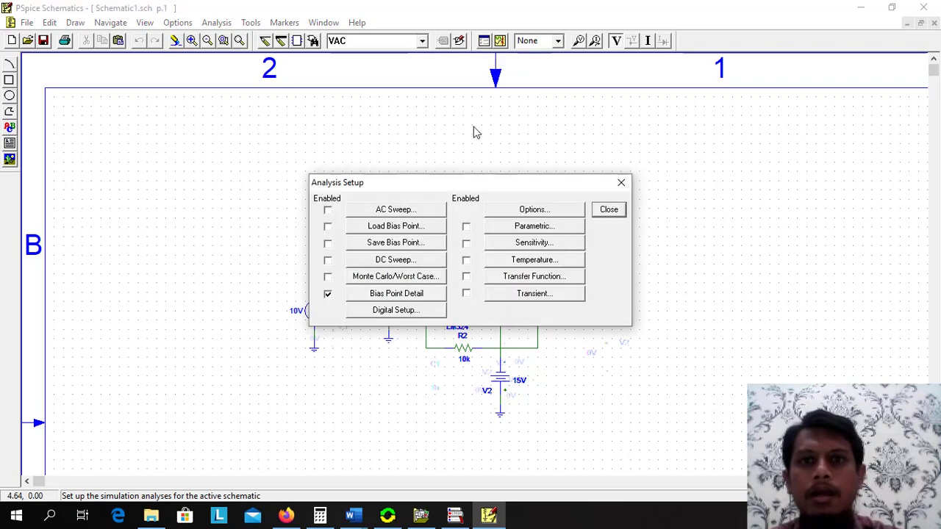
click(328, 294)
drag(423, 189, 713, 148)
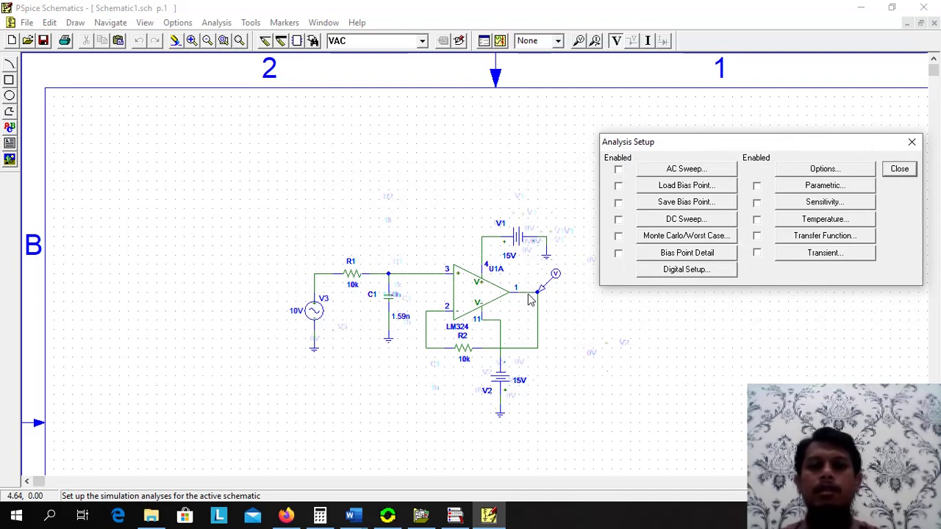
drag(689, 145, 681, 135)
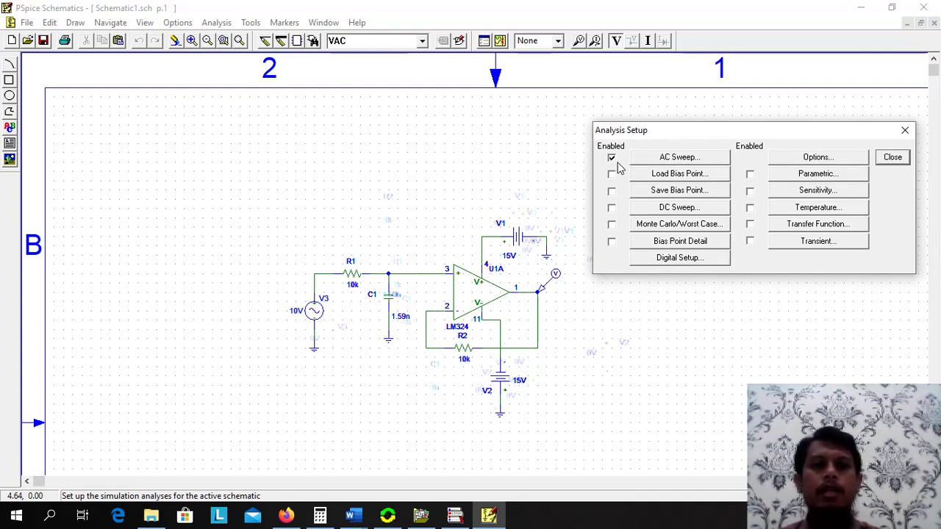
Configure the AC sweep as Decade type with 100 points per decade.
click(670, 159)
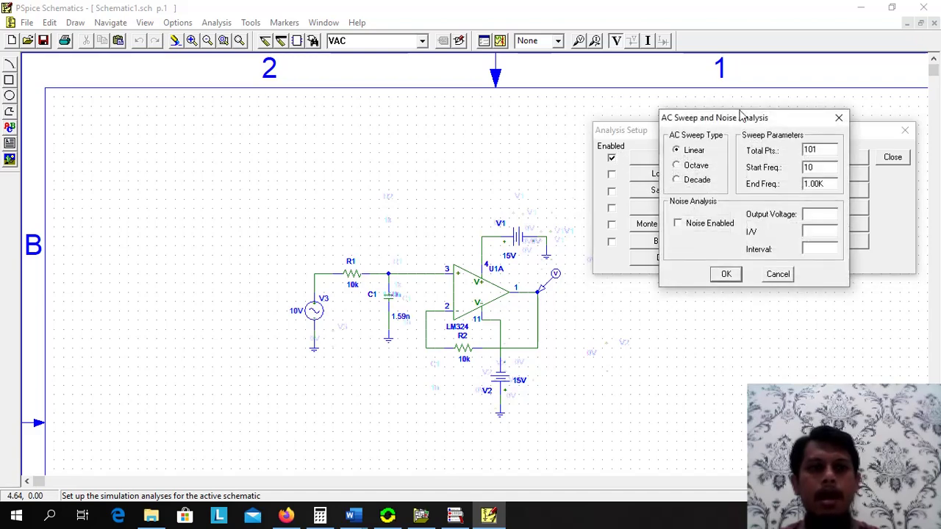
drag(748, 122, 339, 106)
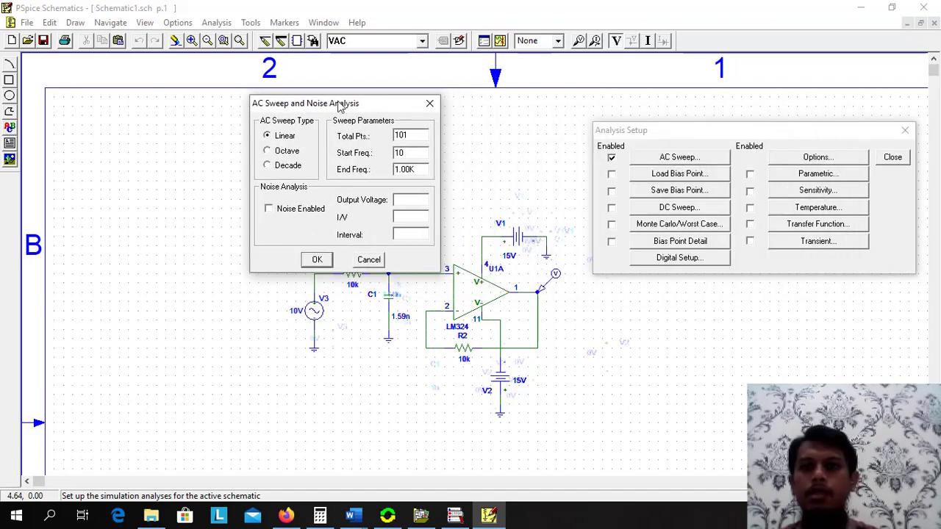
click(267, 166)
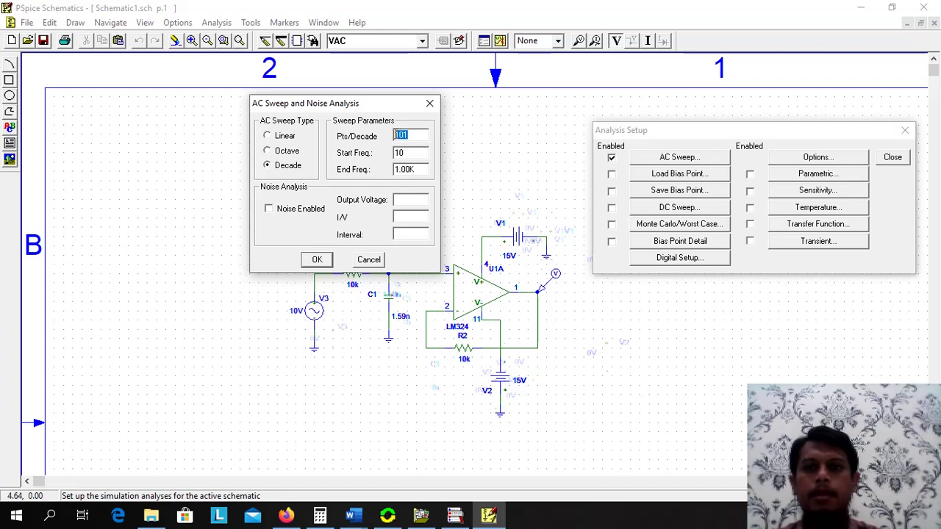
text(10)
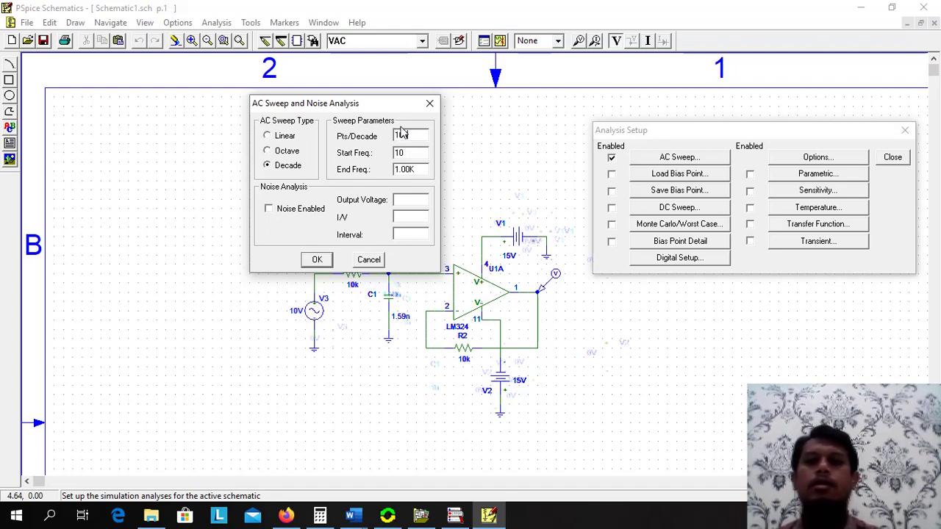
text(0)
Check the design cut-off frequency in Word's Document2, set the AC sweep from 100 to 100K in PSpice Schematics, and close the analysis setup.
click(421, 153)
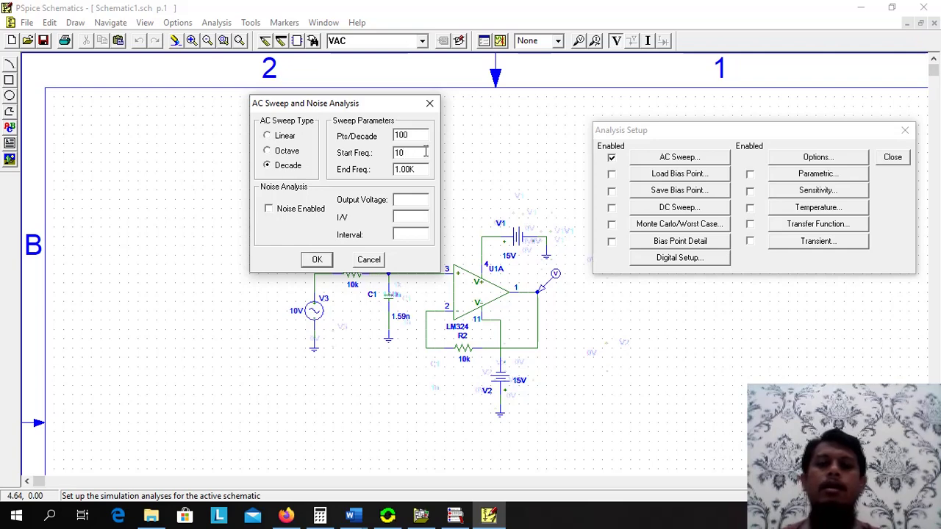
click(350, 516)
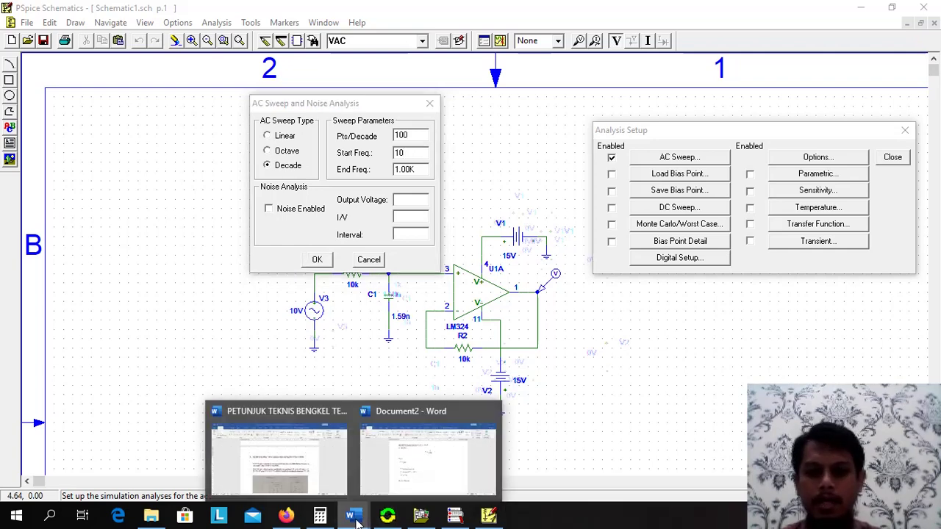
click(420, 470)
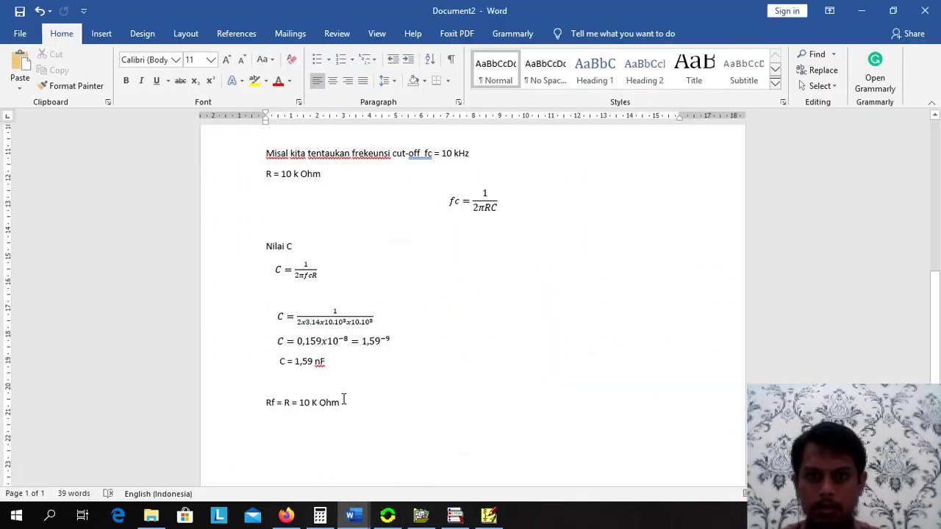
click(488, 516)
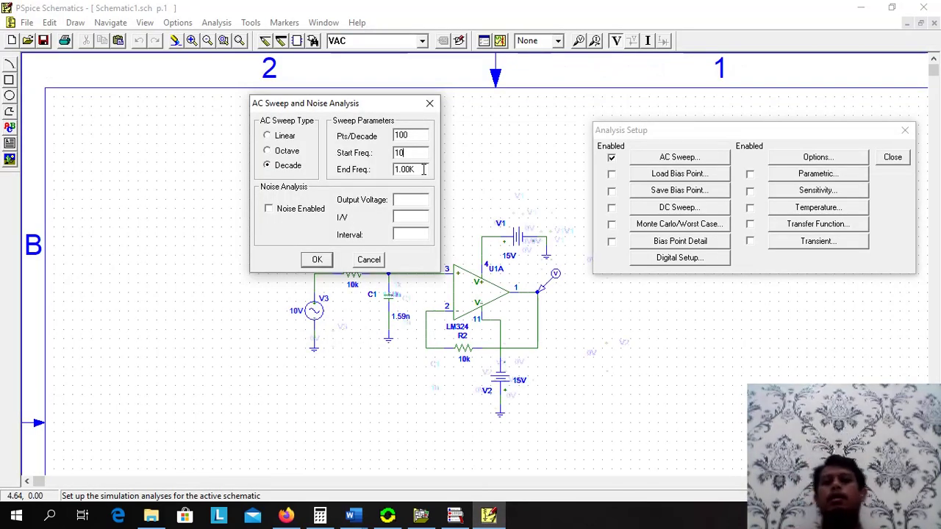
click(427, 153)
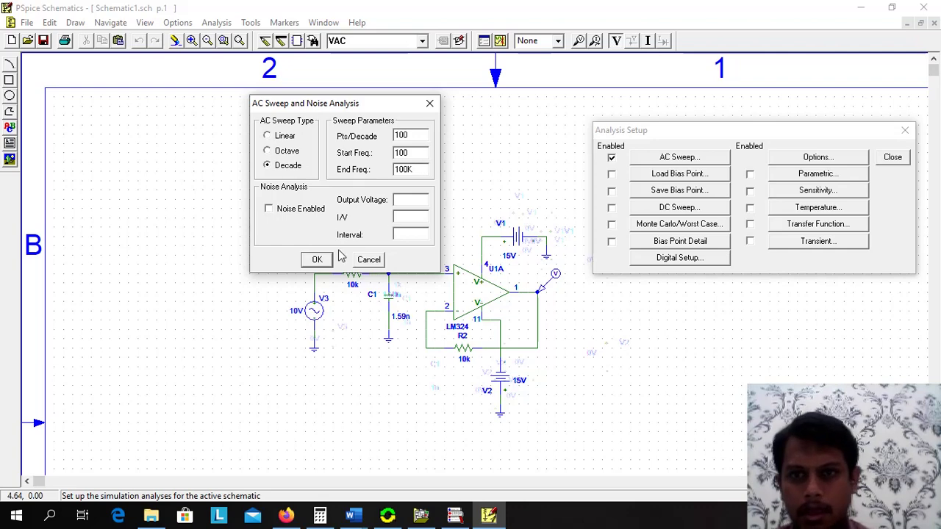
click(316, 261)
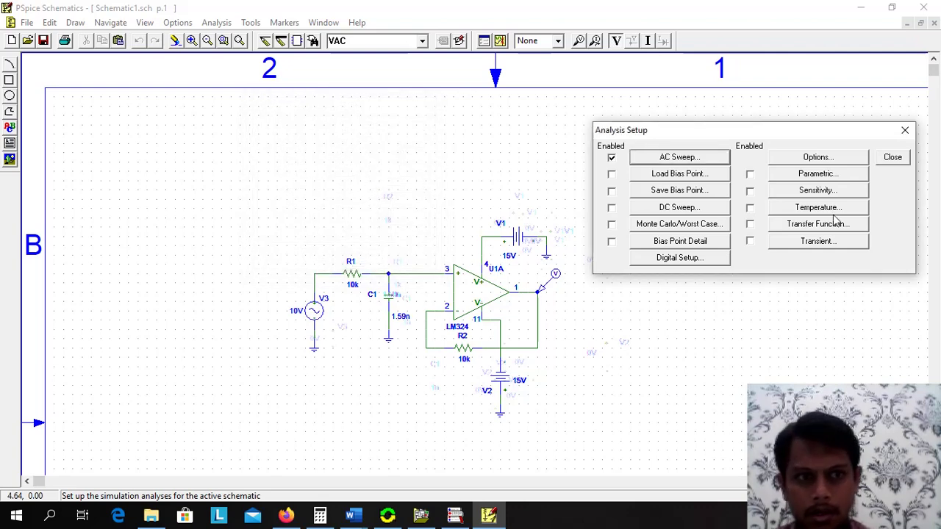
click(902, 158)
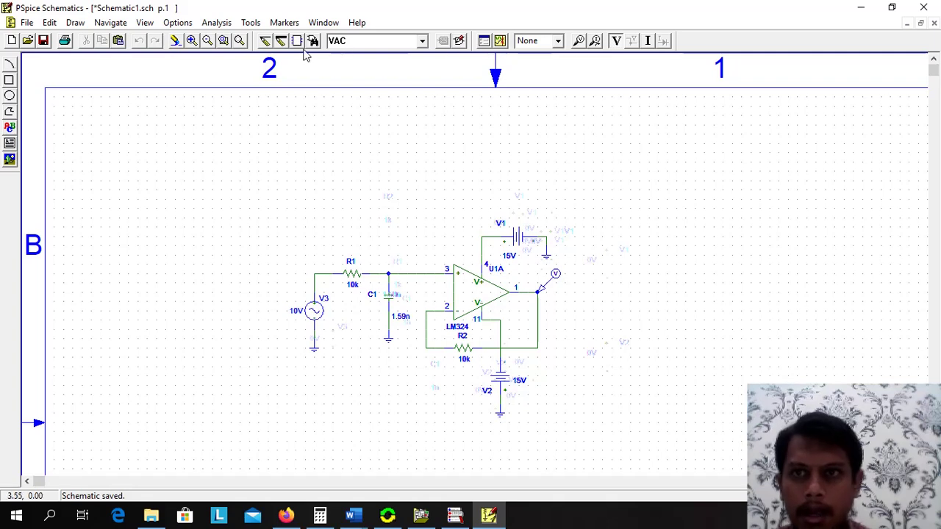
Simulate the schematic, dismiss the library file error, and bring up the frequency response plot in PSpice A/D.
click(220, 24)
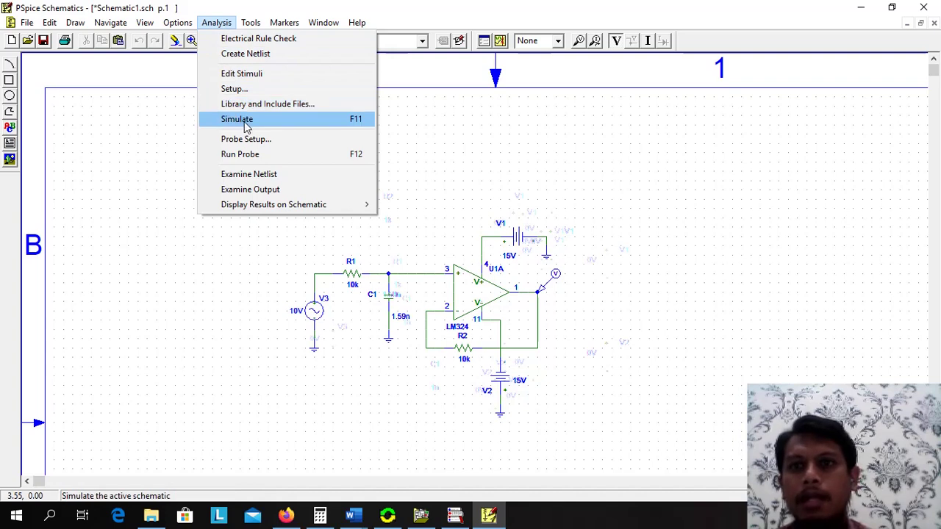
click(556, 170)
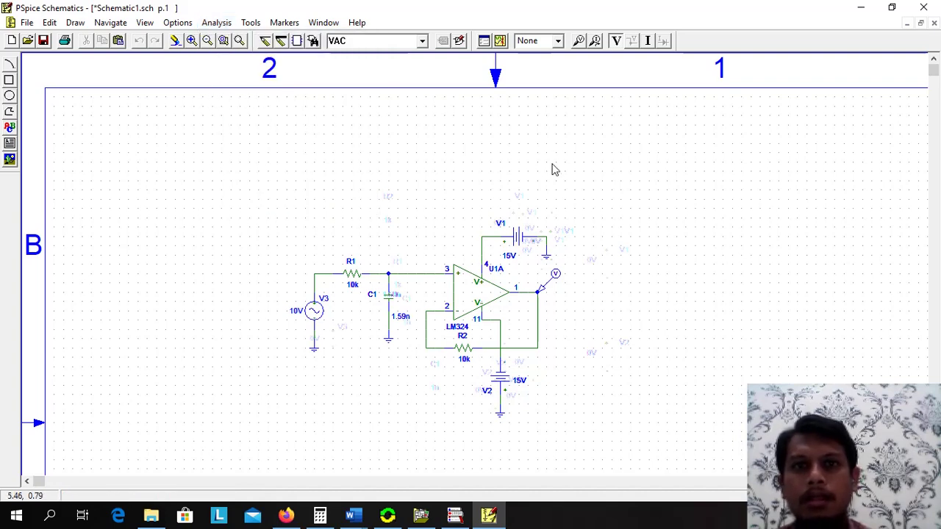
click(503, 46)
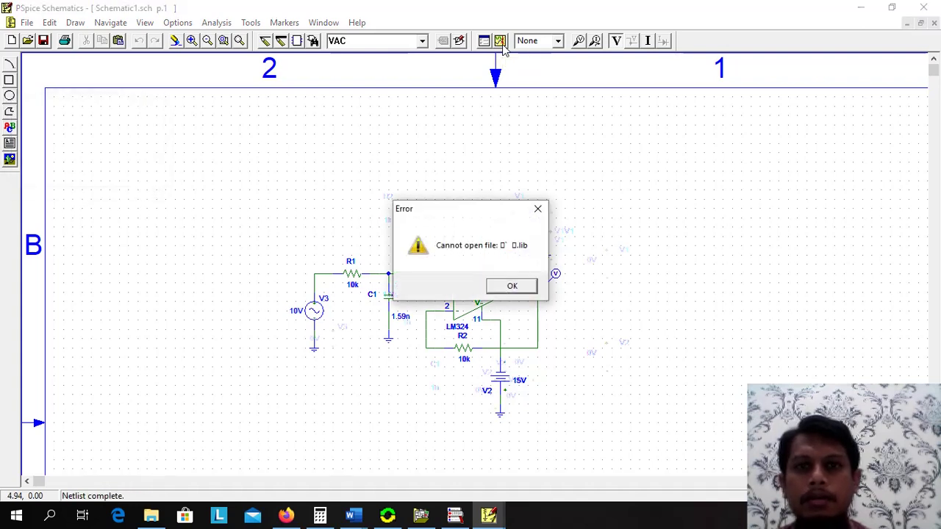
click(522, 286)
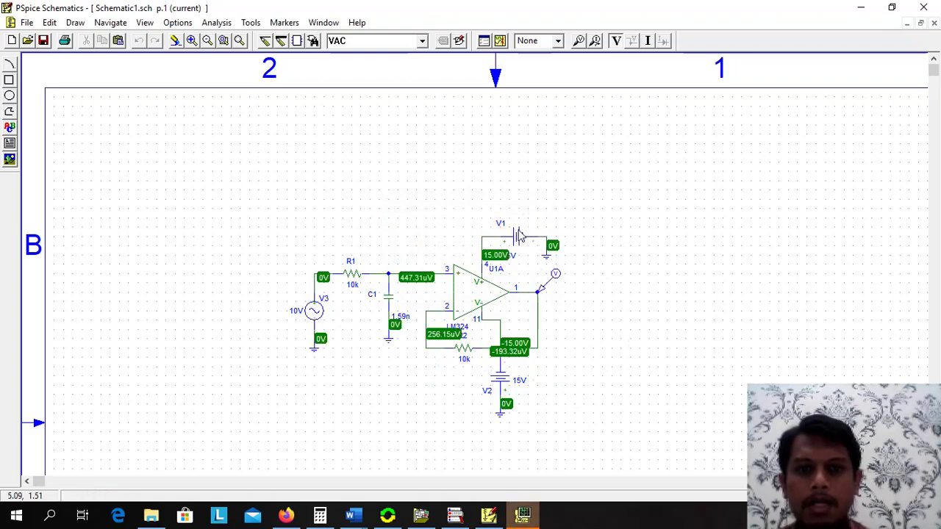
click(522, 515)
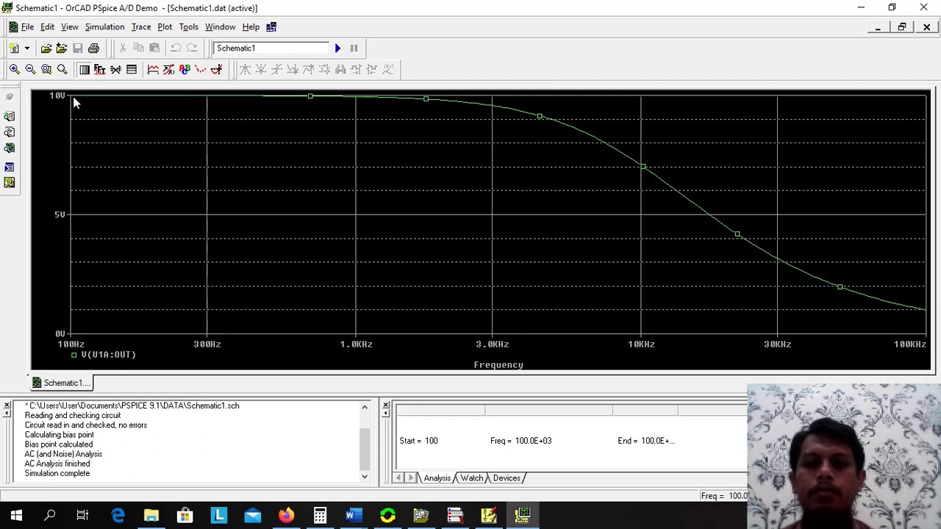
Compare the design cut-off frequency in Word's Document2 with the simulated response curve in PSpice A/D.
click(349, 516)
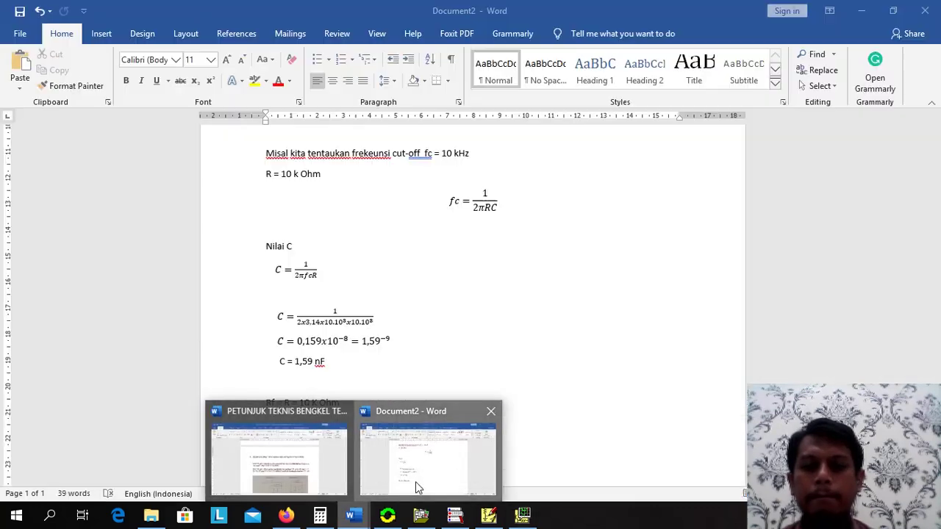
click(415, 482)
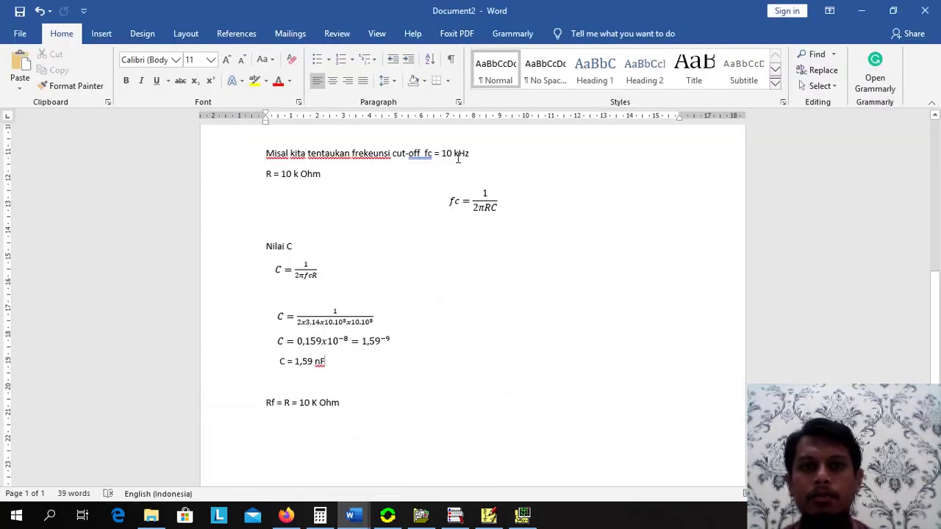
click(522, 516)
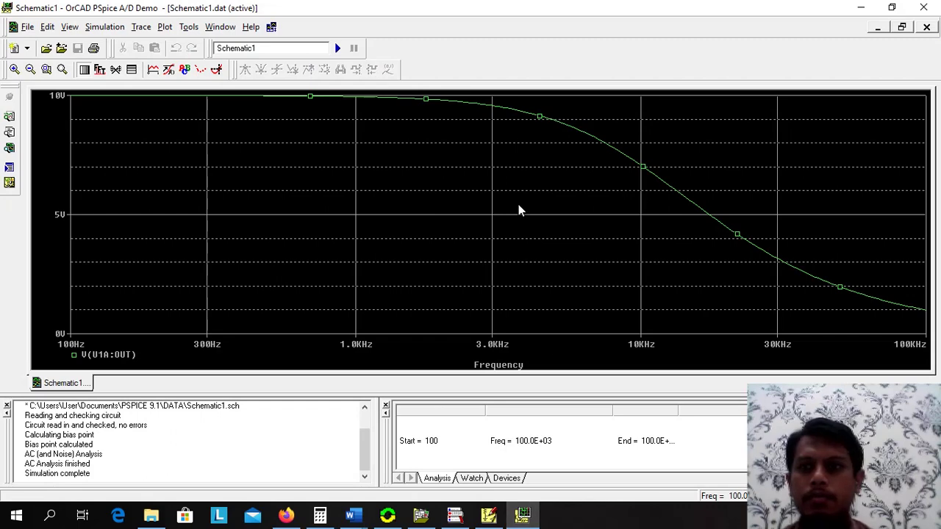
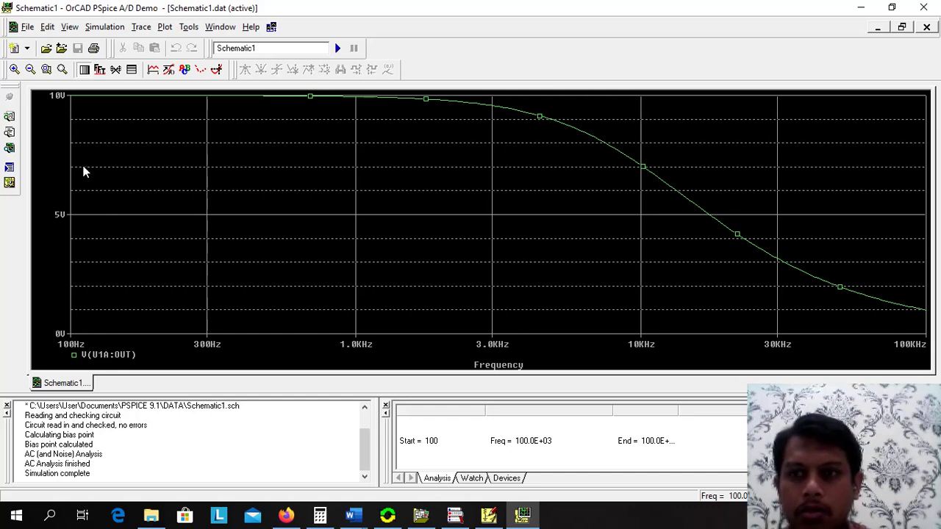
In Word's Document2, add the gain formula "G = Vout/Vin" below the Rf = R line, leaving a blank line between them.
click(354, 517)
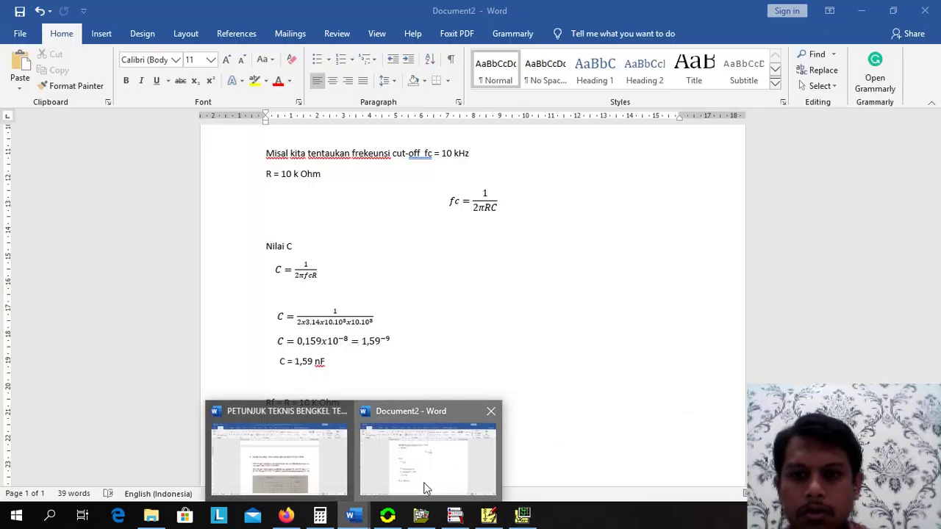
click(422, 485)
scroll(374, 358, down, 2)
click(373, 359)
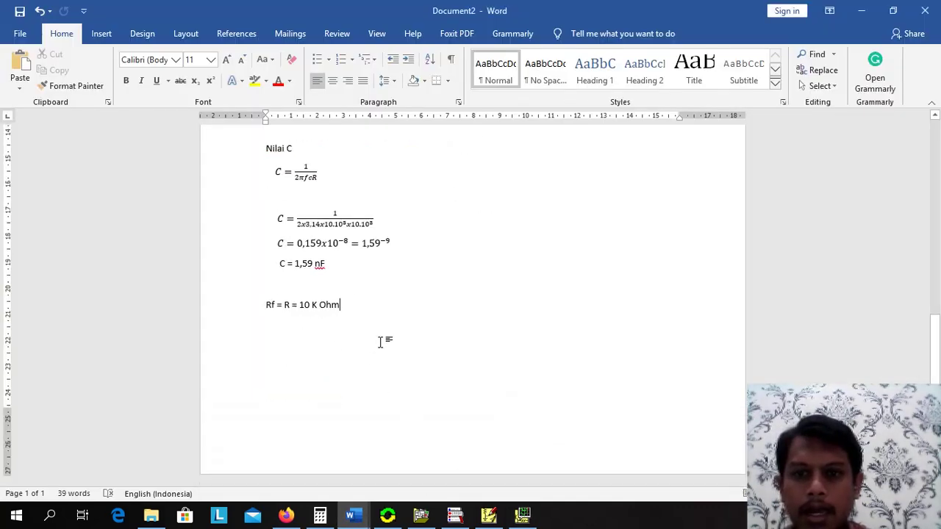
key(Return)
key(Return)
key(ctrl+z)
text(G)
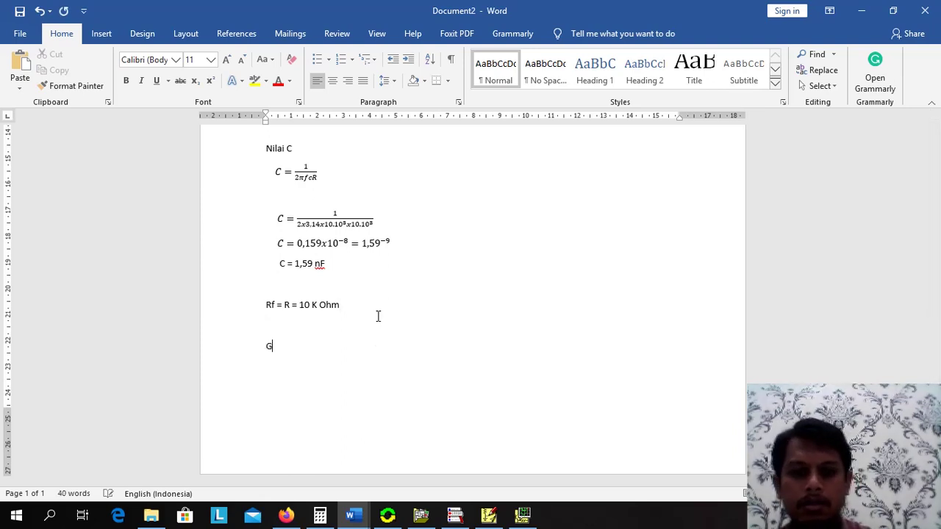
text( = Vout/Vin)
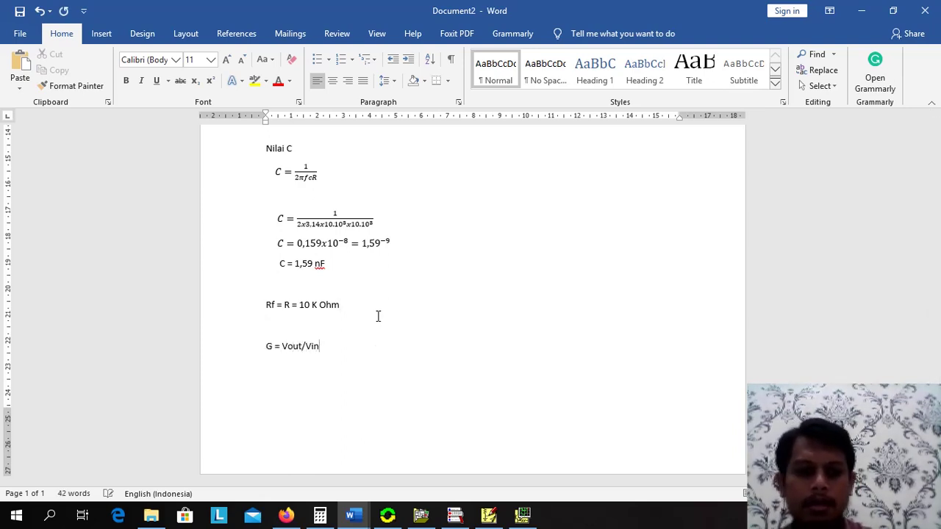
key(Return)
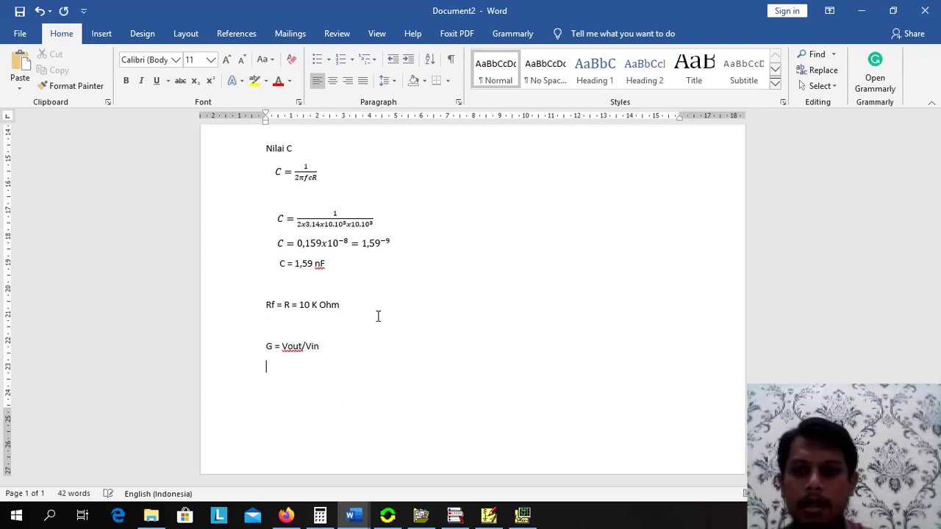
Read the output and input voltages from the PSpice A/D plot and write "G = 7/10 = 0,7" under the gain formula in Word.
text(G =)
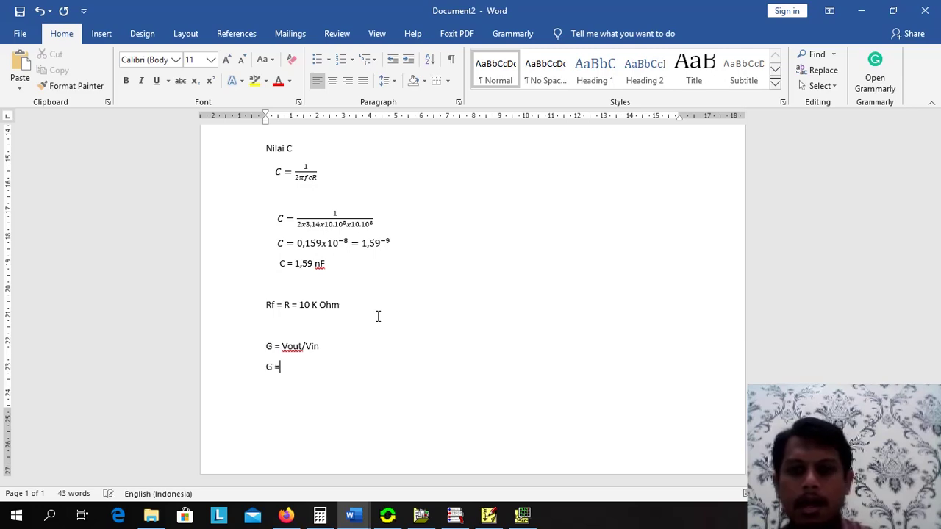
click(522, 515)
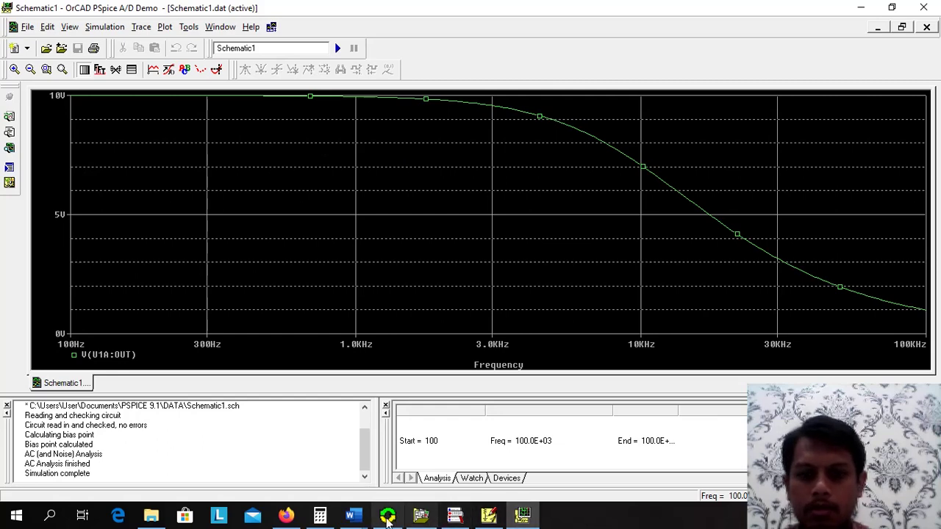
click(403, 474)
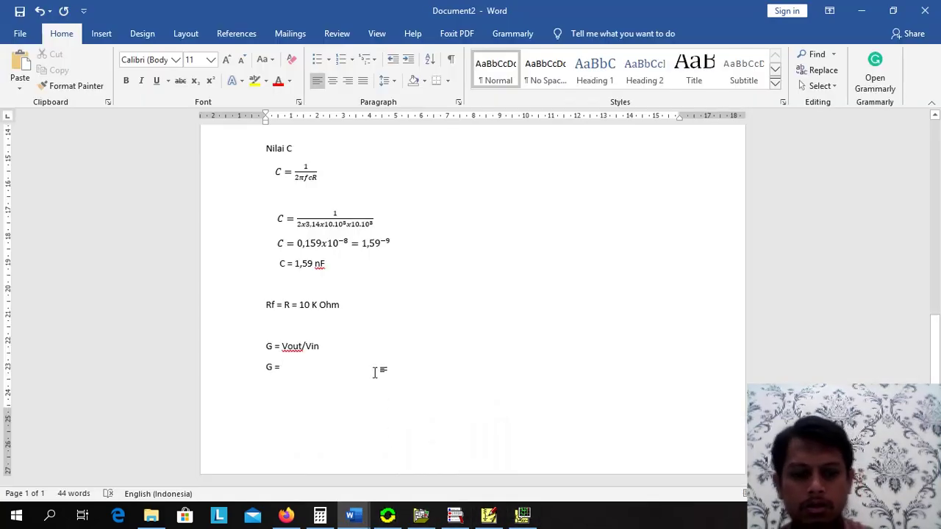
text(7/)
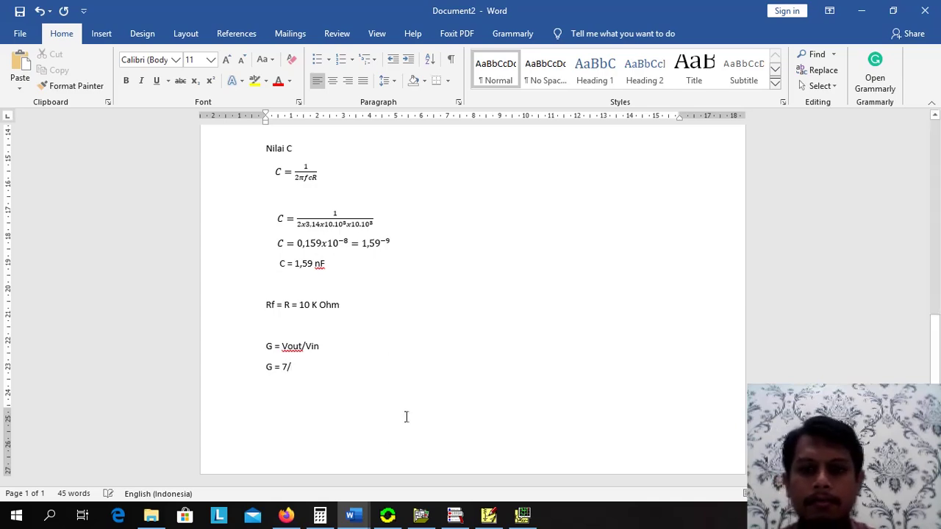
click(521, 515)
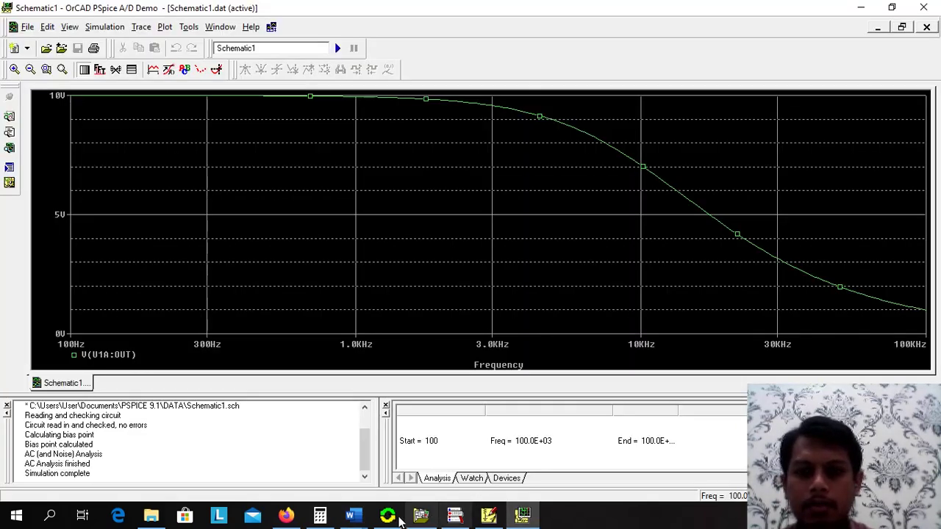
click(352, 515)
click(391, 482)
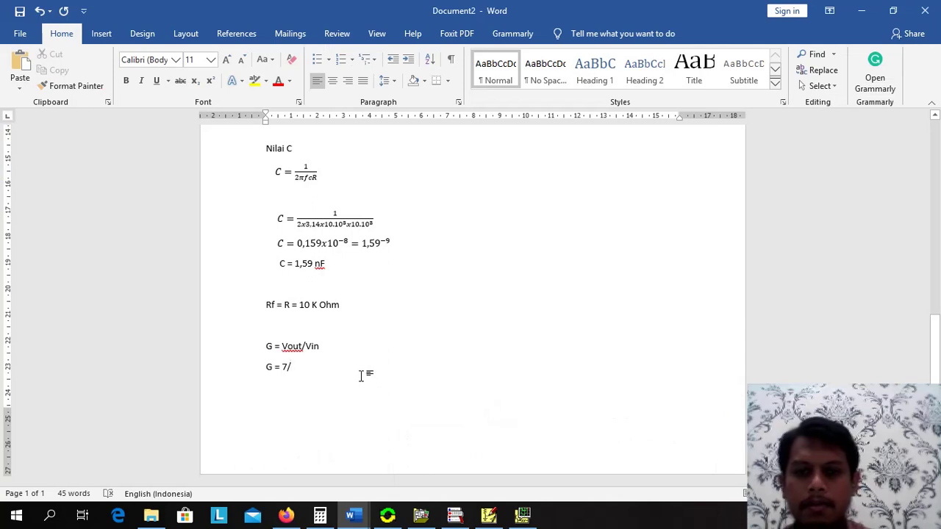
text(10 =)
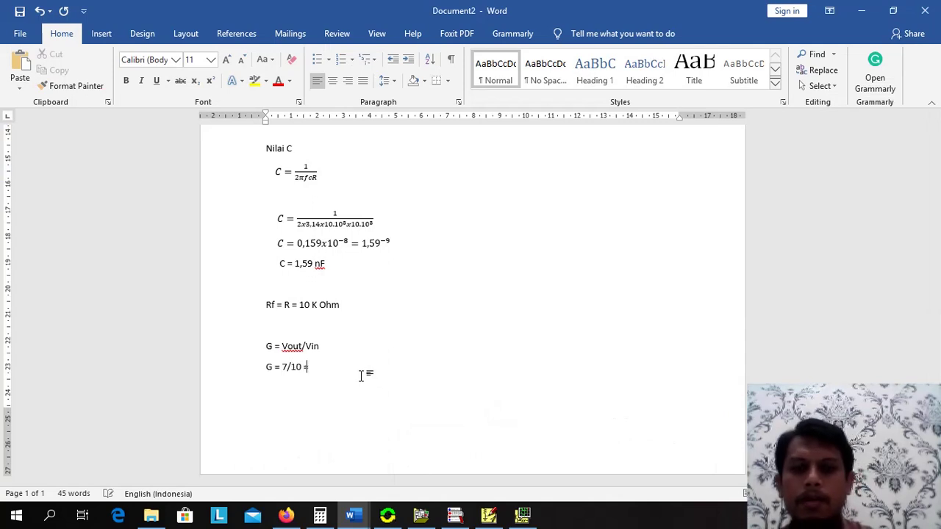
text( 0,7)
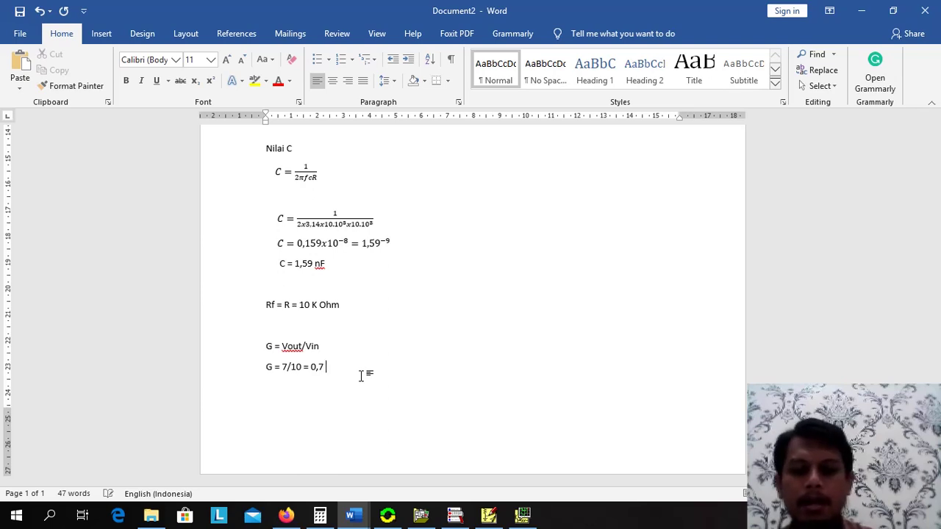
Complete the gain calculation line with "sebanding dengan nilai 0,707" and return to the frequency response plot in PSpice A/D.
text( sebanyak)
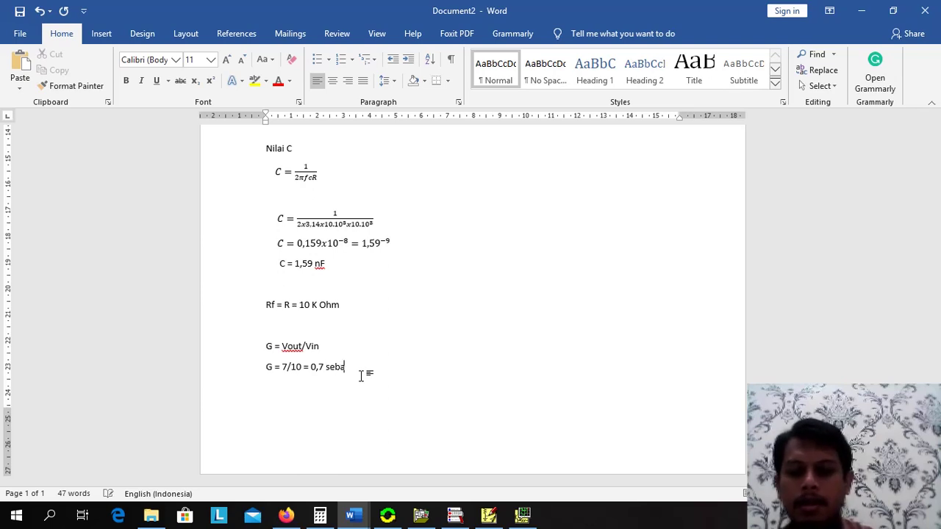
key(BackSpace)
key(BackSpace)
key(BackSpace)
text(di)
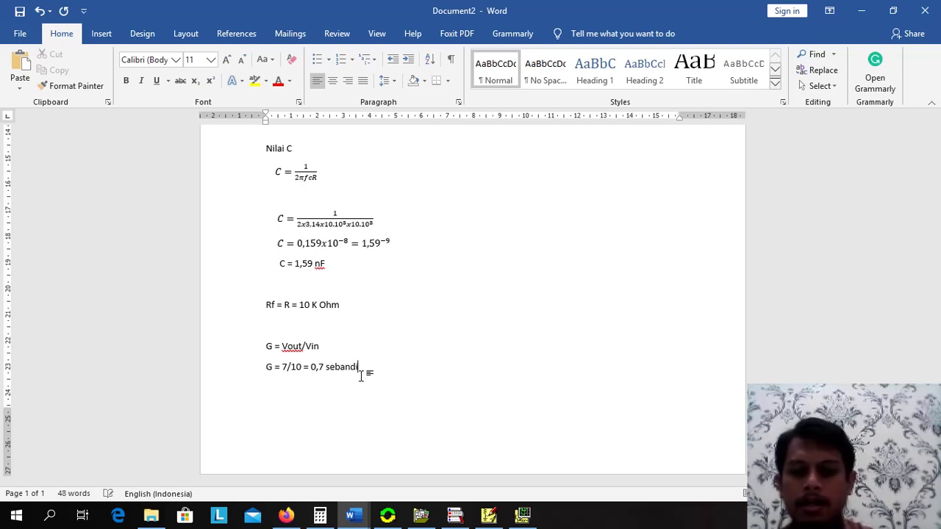
text(ng dengan nilai)
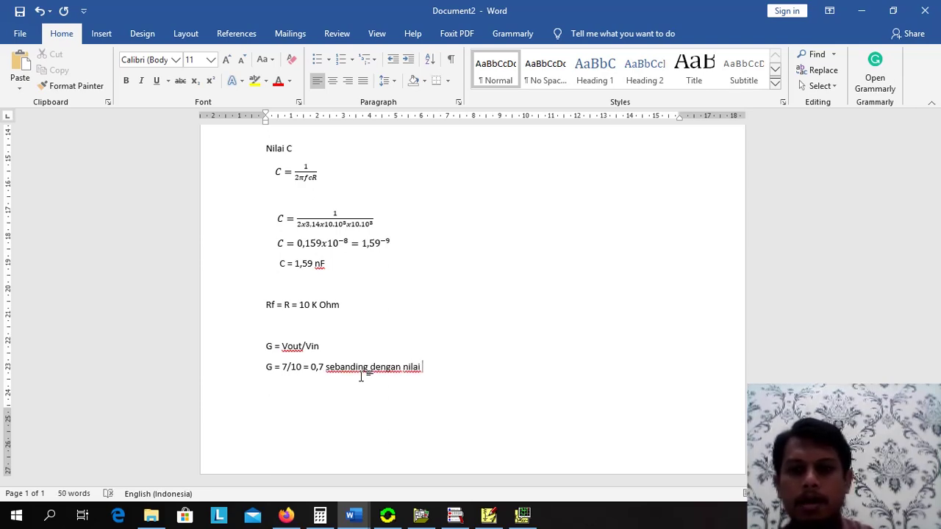
text( 0,)
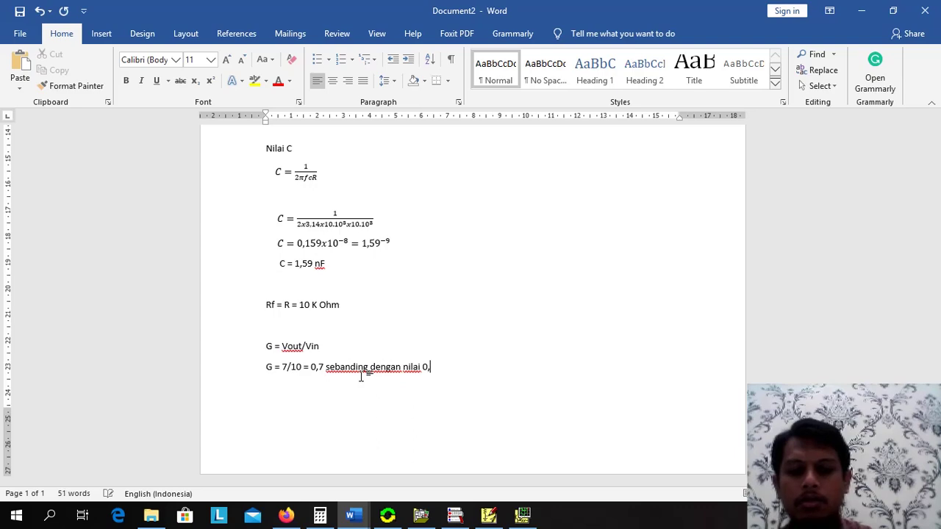
text(707)
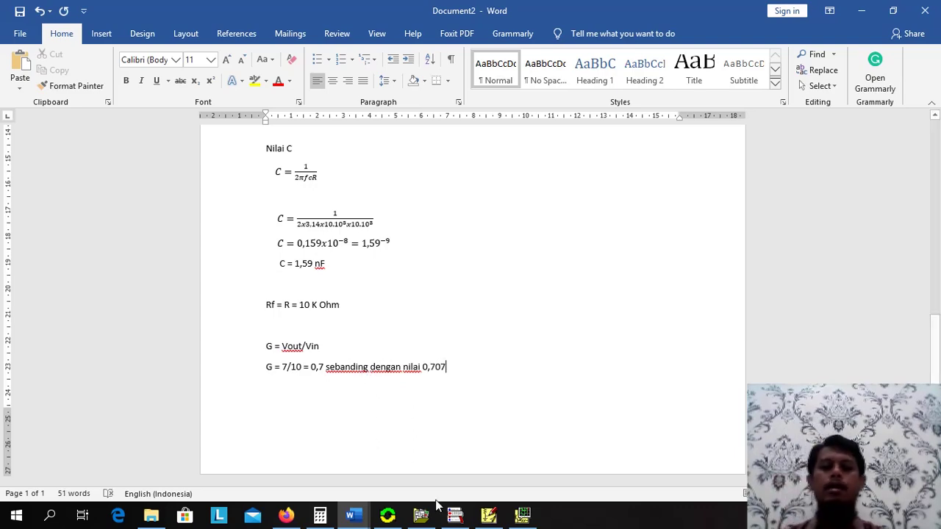
click(522, 515)
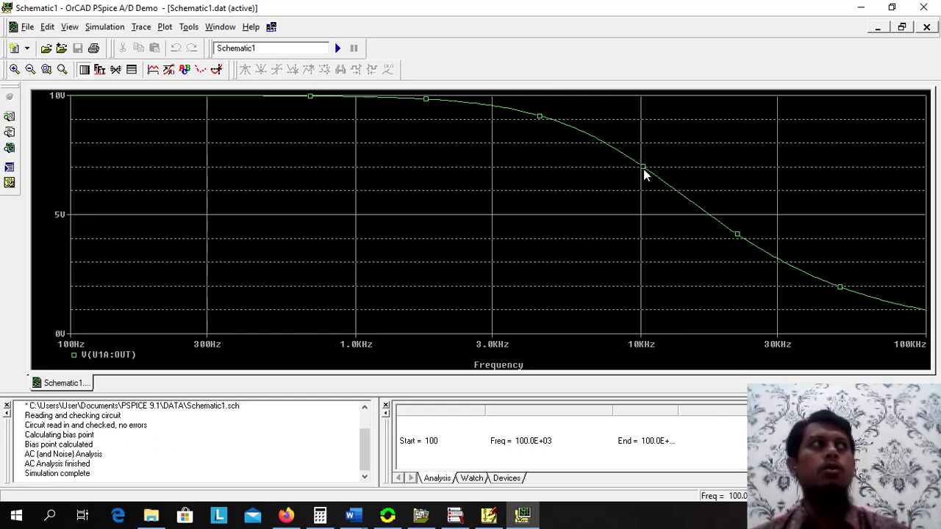
Review the calculated gain against the 0,707 reference in Word's Document2 and return to the PSpice A/D plot.
click(534, 518)
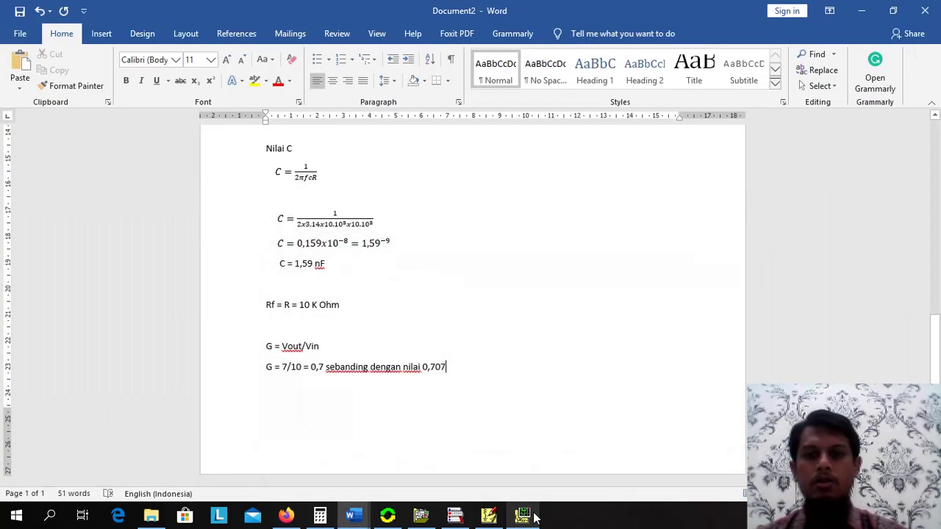
click(435, 366)
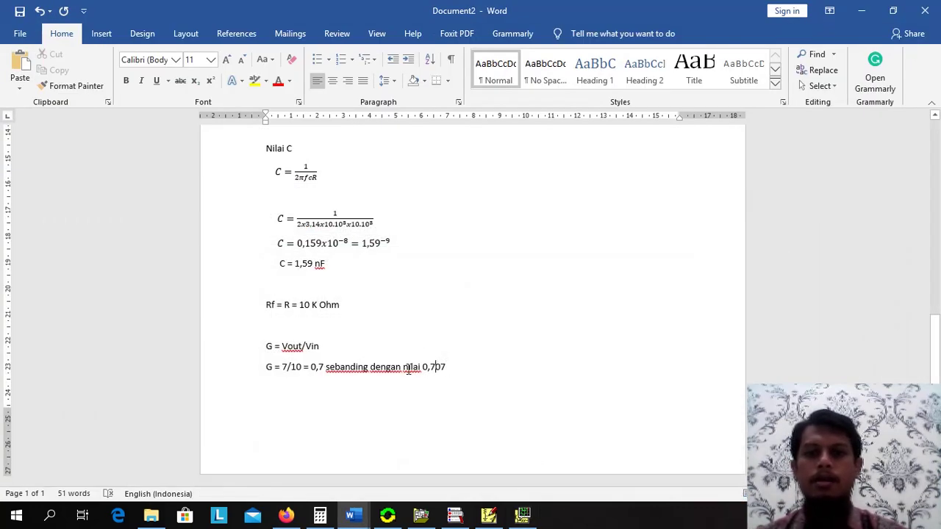
click(319, 367)
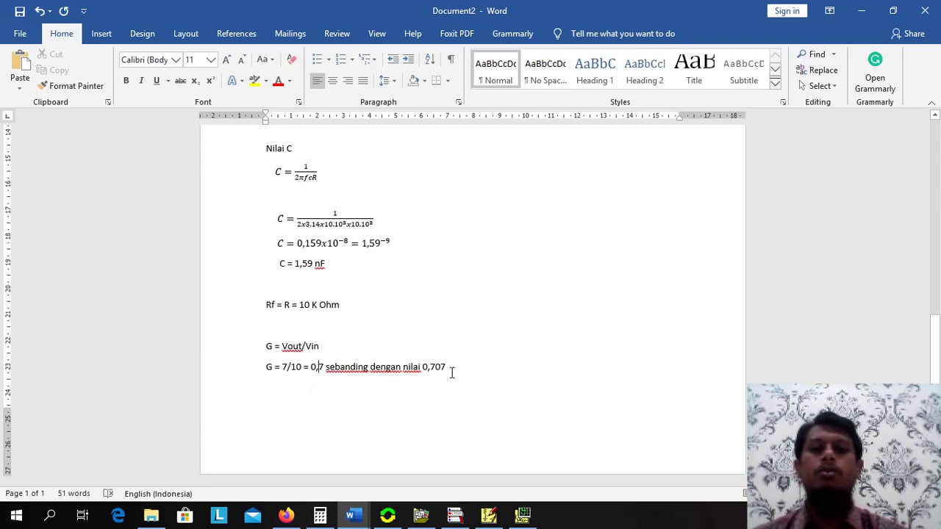
click(523, 516)
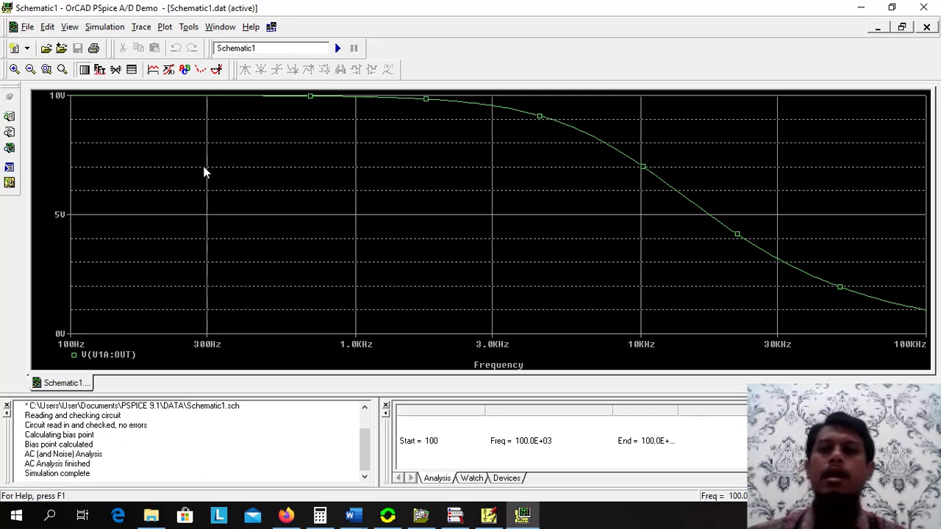
Open the print settings for the frequency response plot and choose Microsoft Print to PDF as the printer.
click(27, 27)
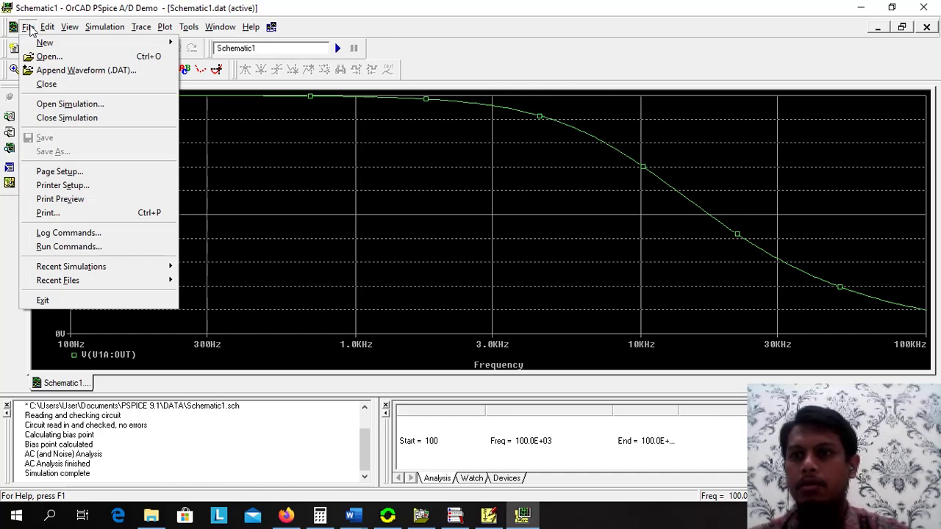
click(78, 214)
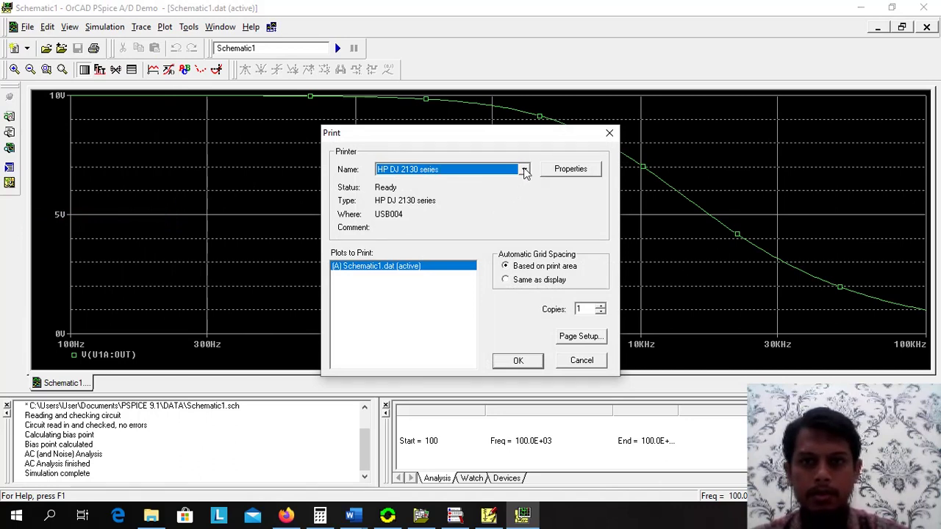
click(524, 170)
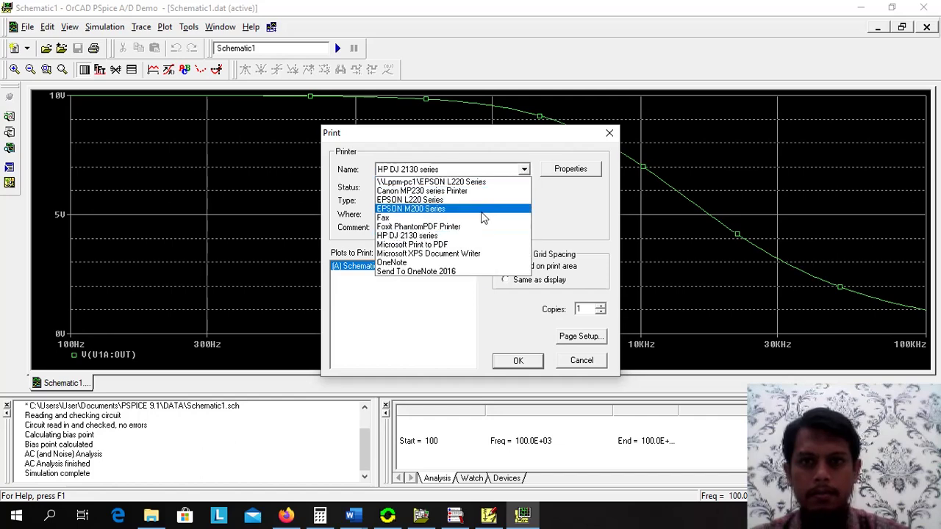
key(Escape)
click(524, 170)
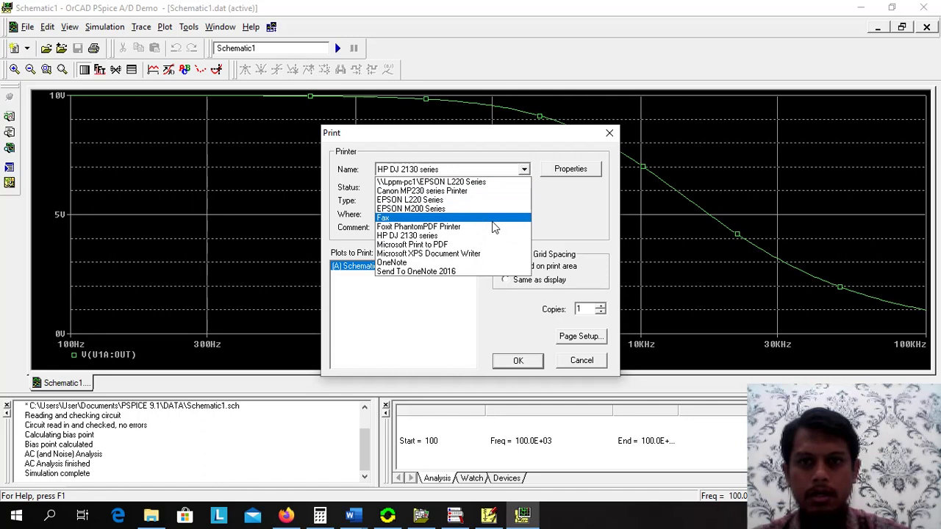
click(460, 246)
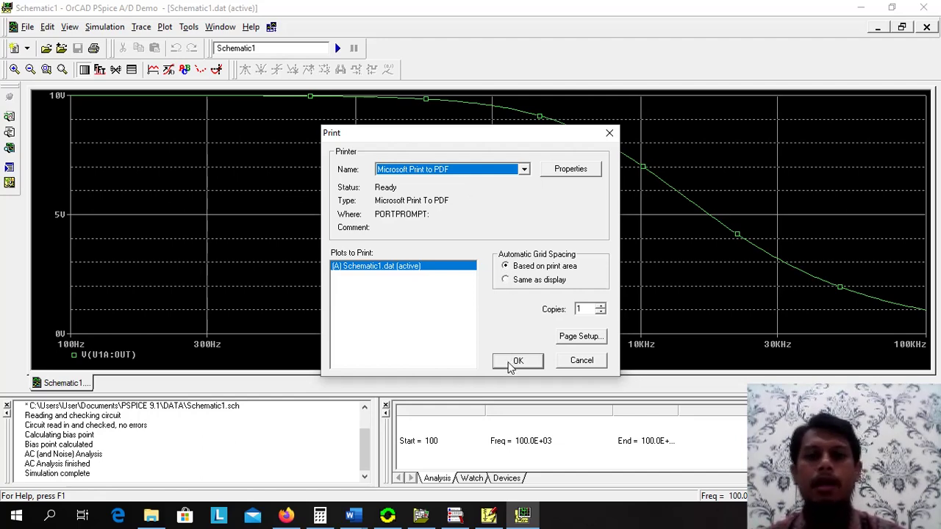
Print the plot to a PDF file named "Schematic 1" in the PSPICE 9.1 DATA folder.
click(517, 361)
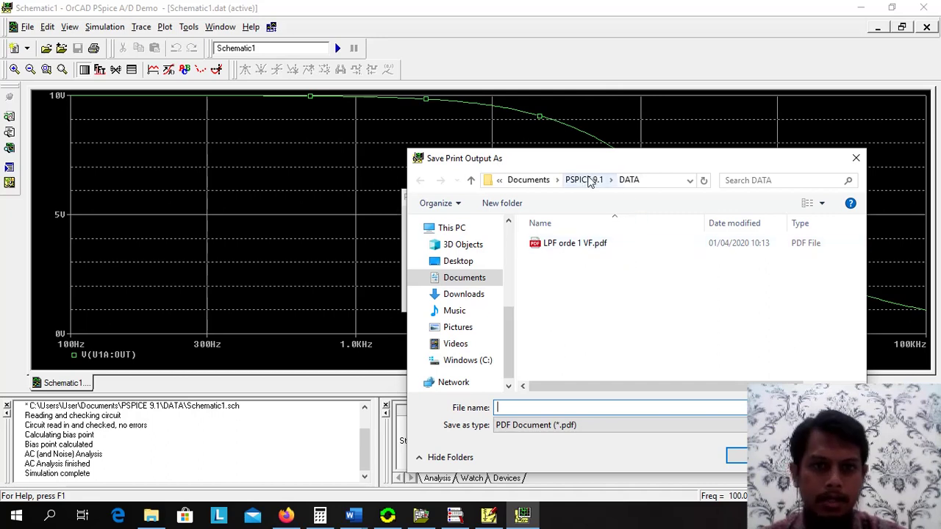
text(S)
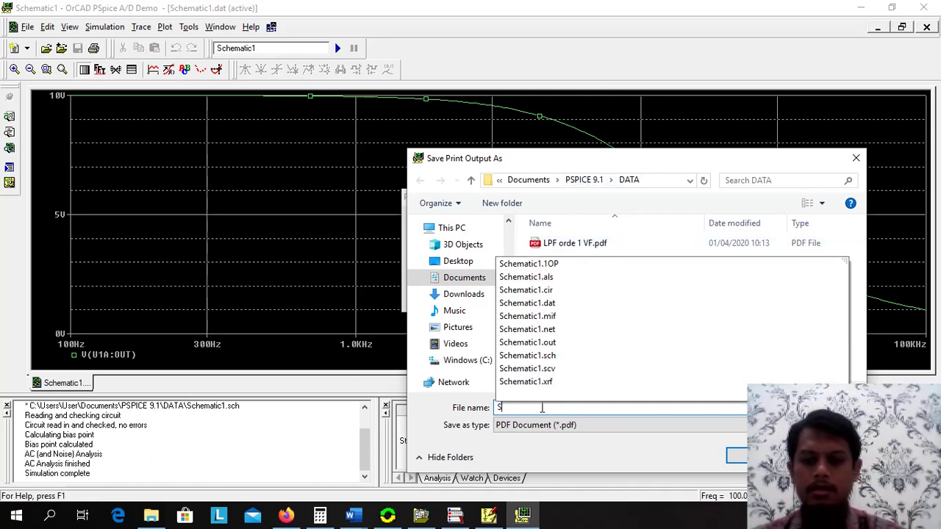
text(chematic)
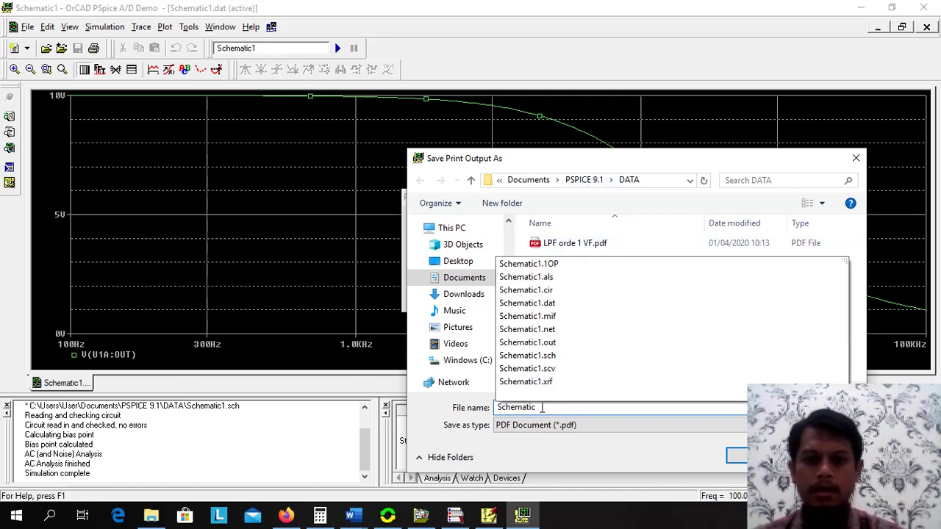
text( 1)
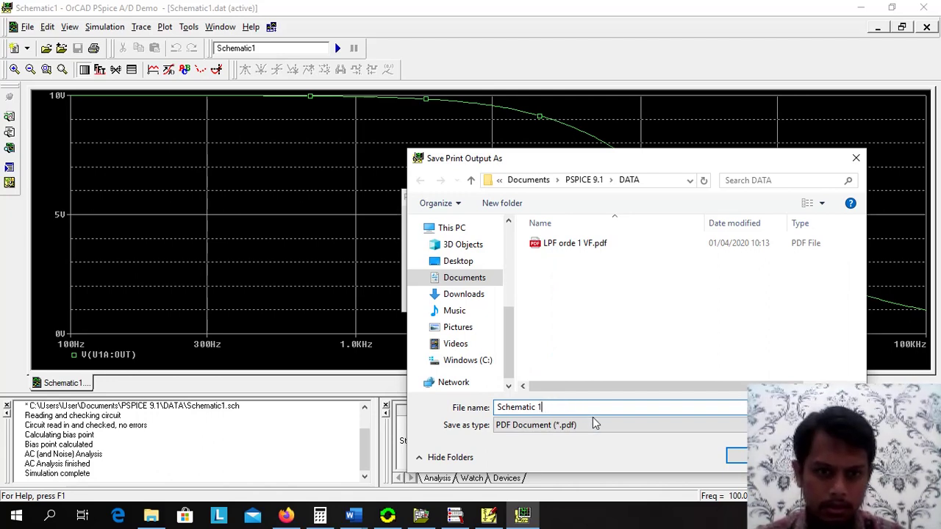
click(737, 455)
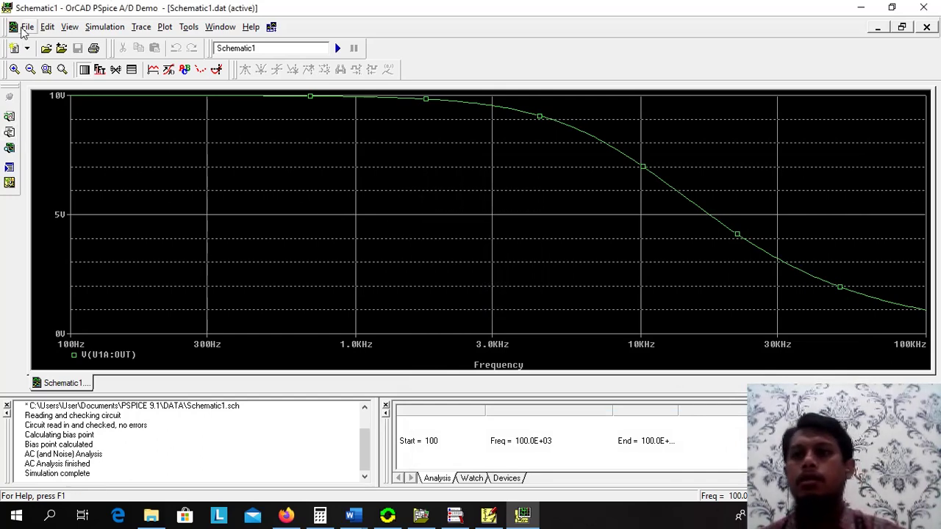
Show the plot's print preview and paste a screenshot of it into a new Paint image.
click(27, 26)
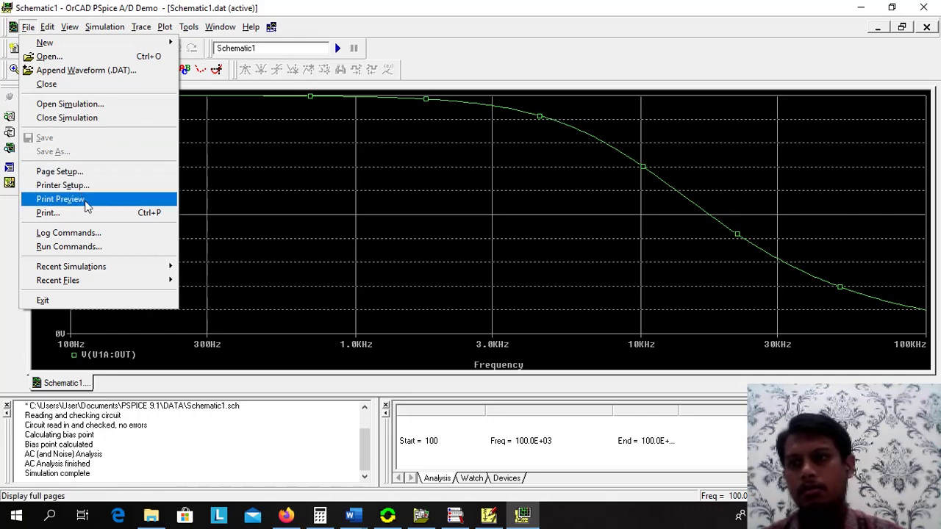
click(86, 206)
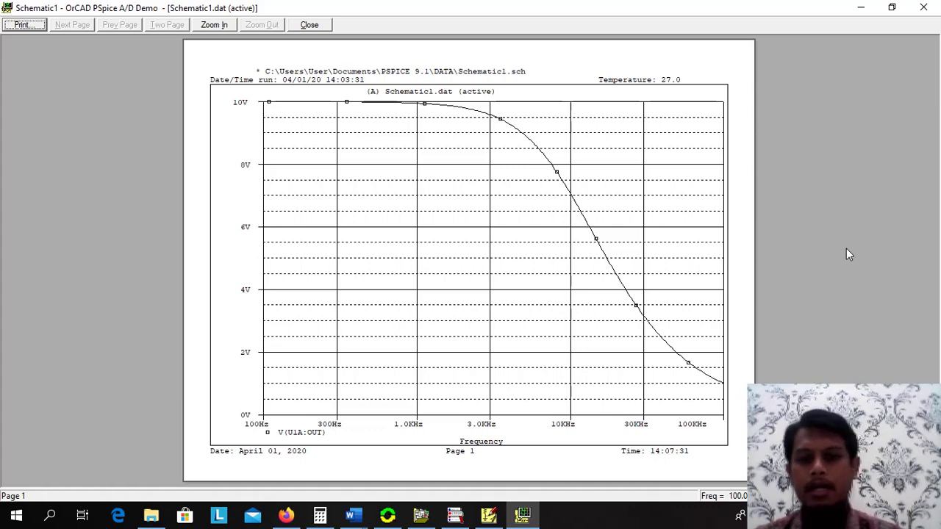
click(50, 516)
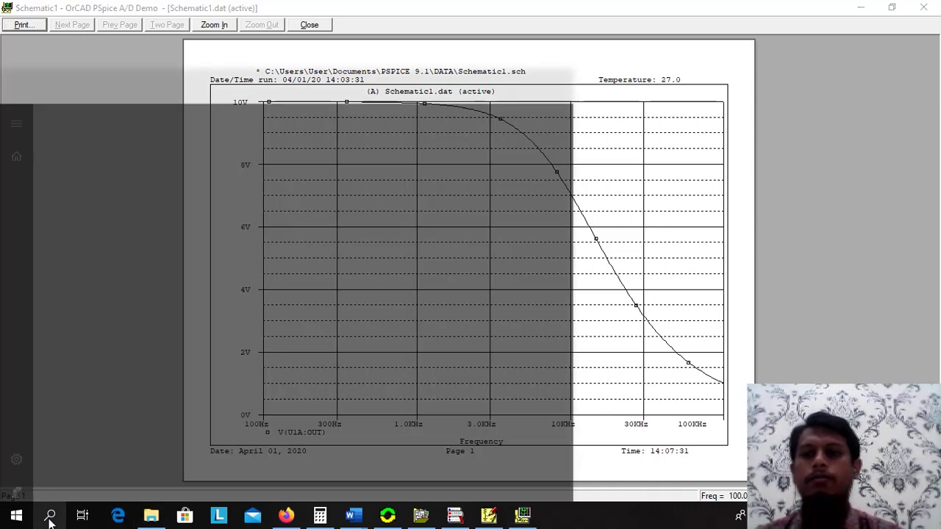
text(paint)
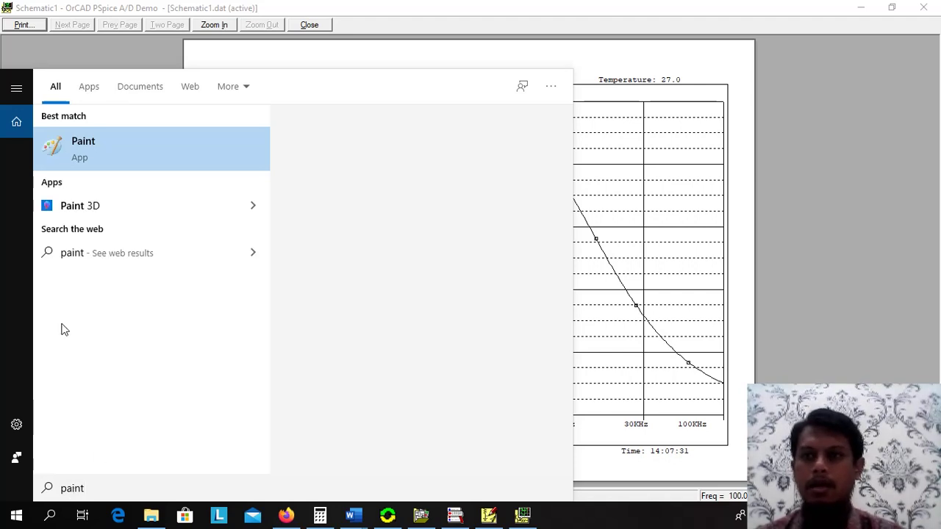
click(157, 150)
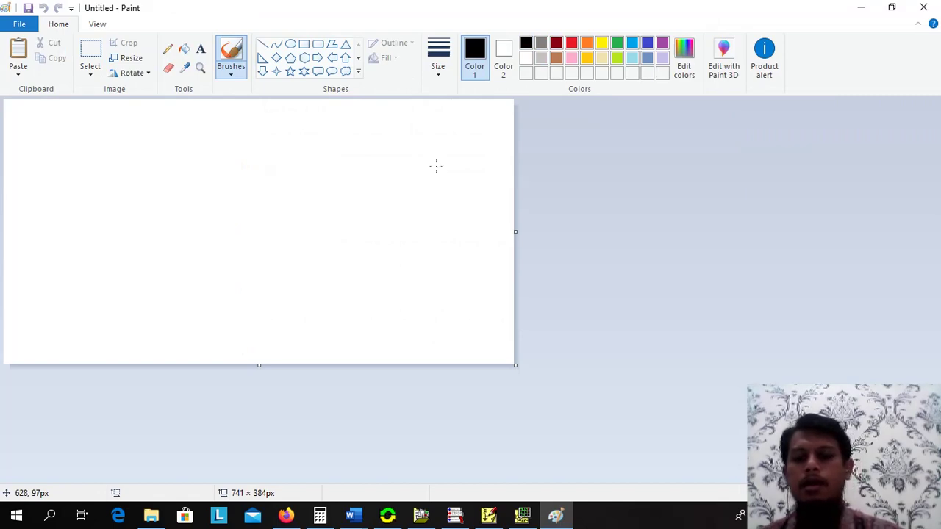
key(ctrl+v)
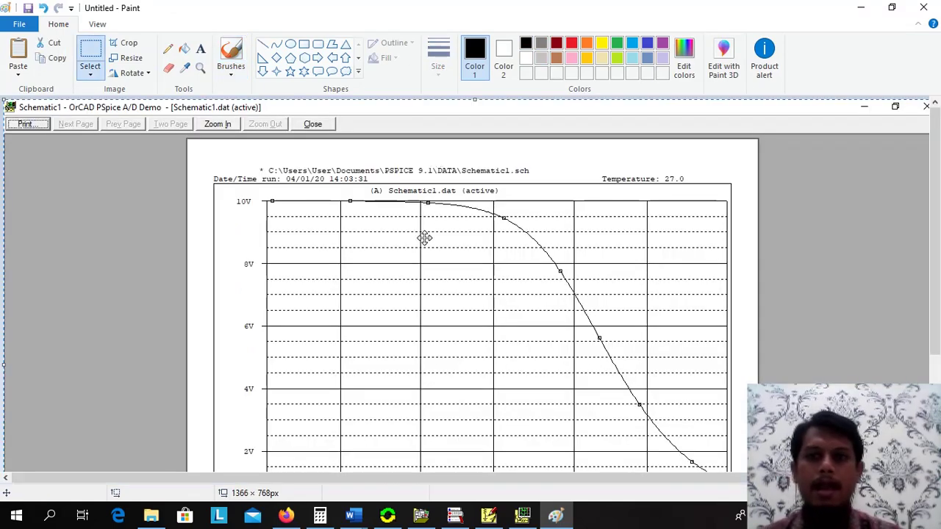
Try shifting the pasted screenshot up and left on the canvas and scaling it to 70 percent.
drag(426, 238, 405, 191)
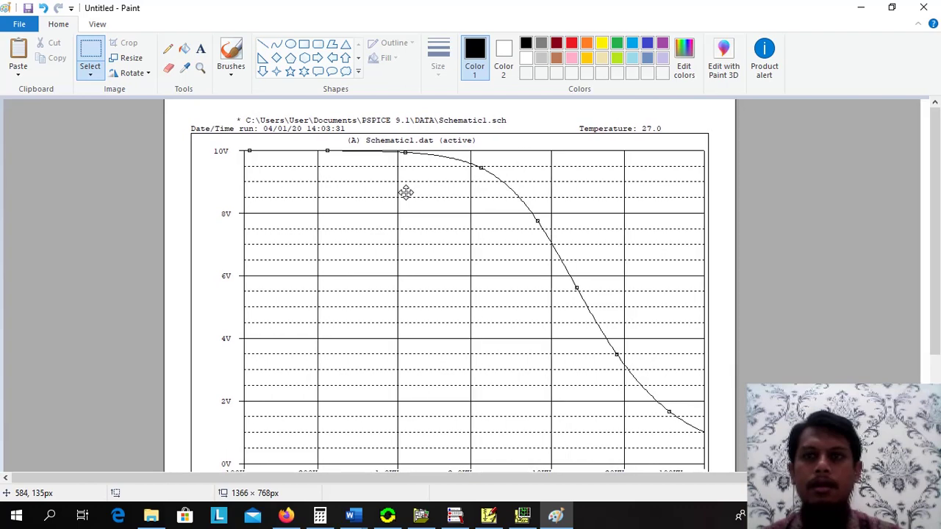
scroll(324, 232, down, 3)
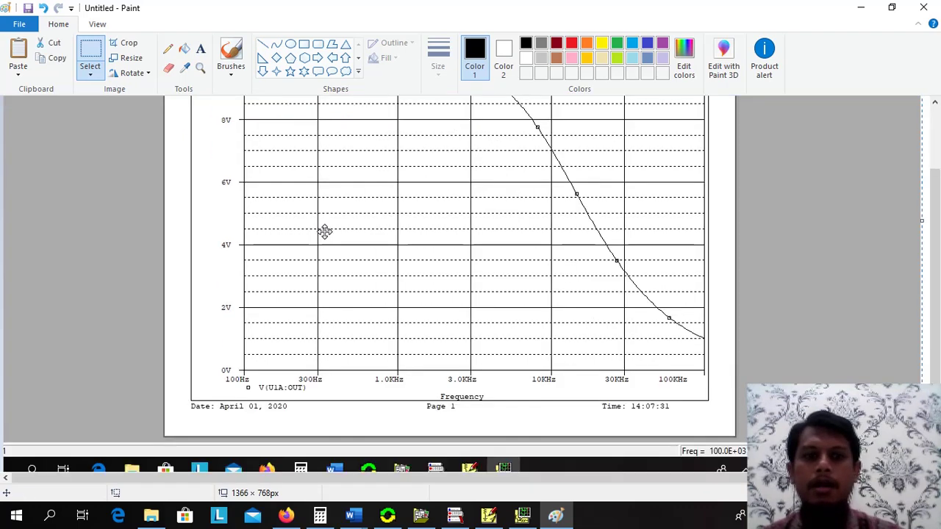
scroll(325, 231, up, 3)
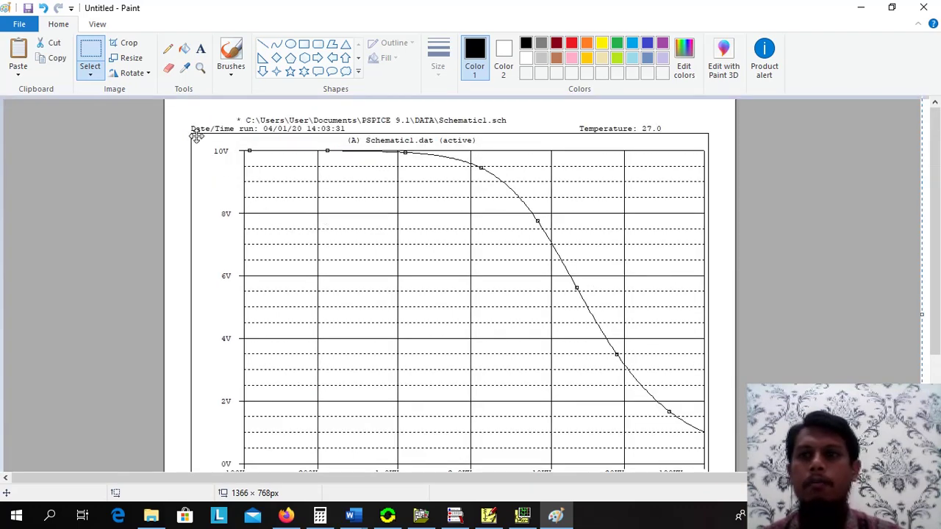
click(130, 58)
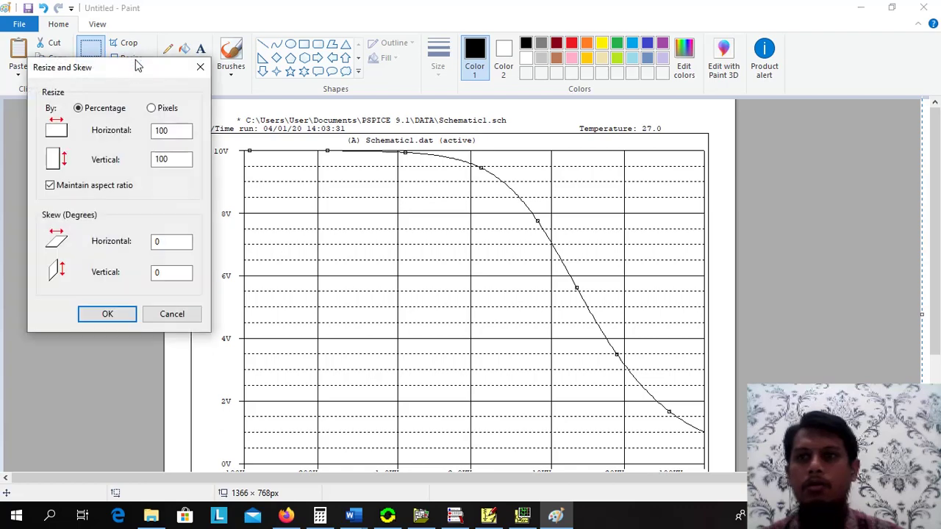
click(181, 133)
drag(182, 133, 159, 137)
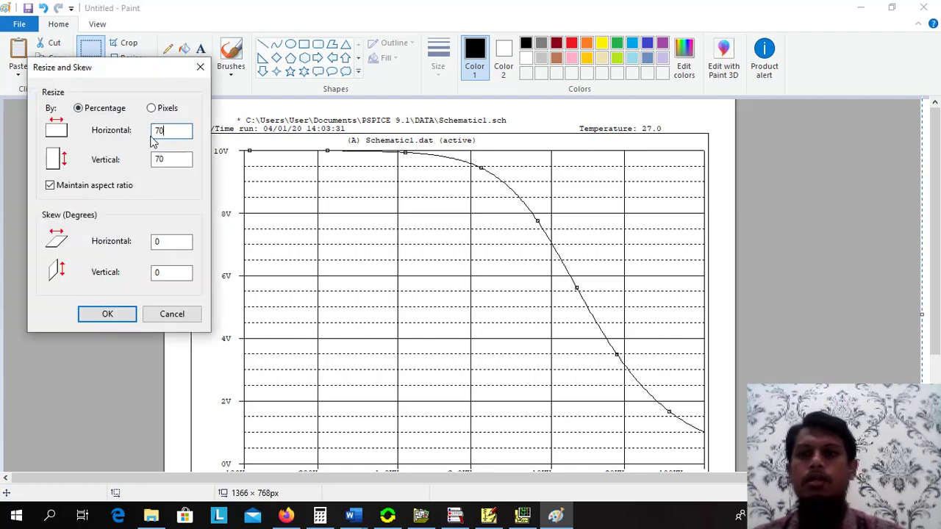
click(116, 315)
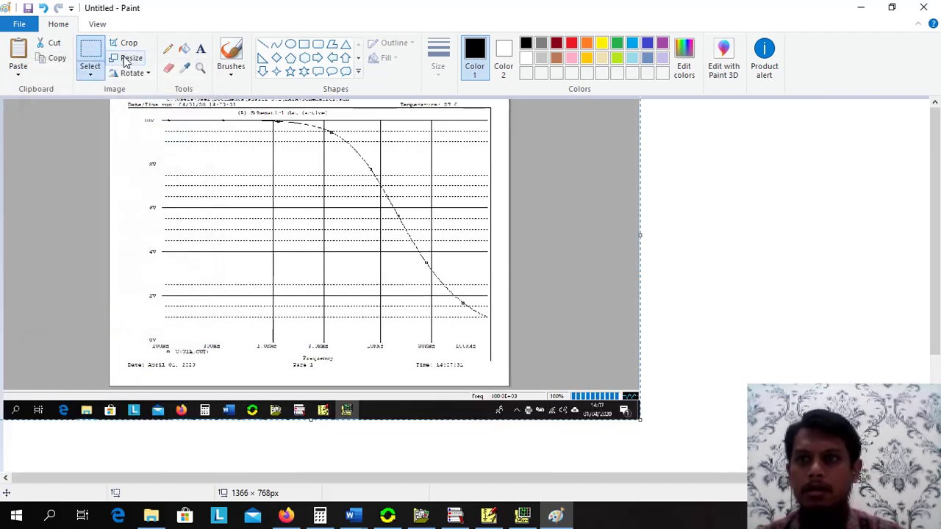
Undo the 70 percent scaling and paste the print preview screenshot again.
click(44, 8)
click(43, 8)
key(ctrl+v)
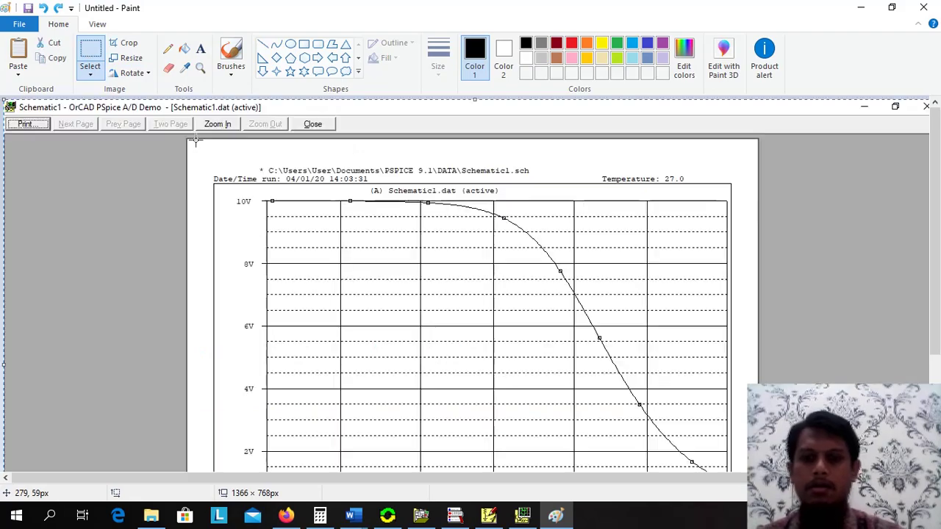
Try repositioning the pasted screenshot and scaling it to 90 percent with its aspect ratio maintained.
drag(242, 204, 191, 151)
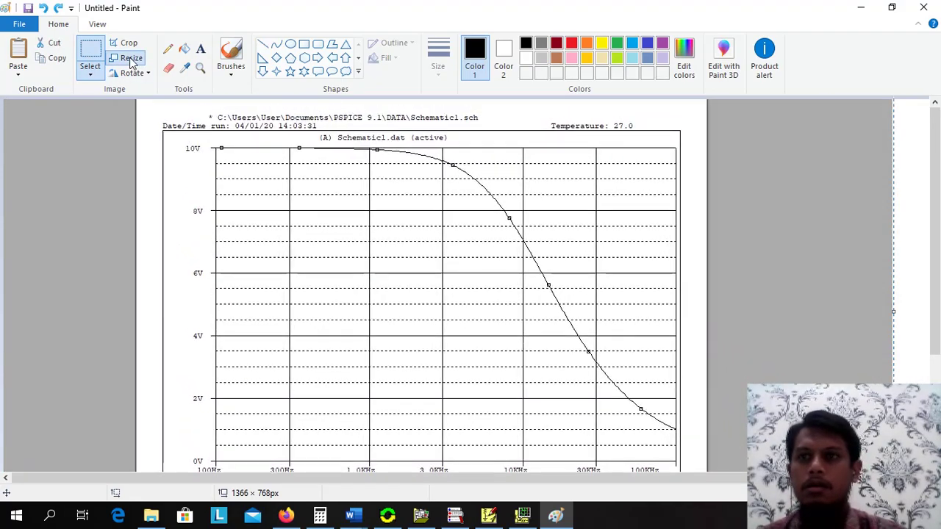
click(130, 58)
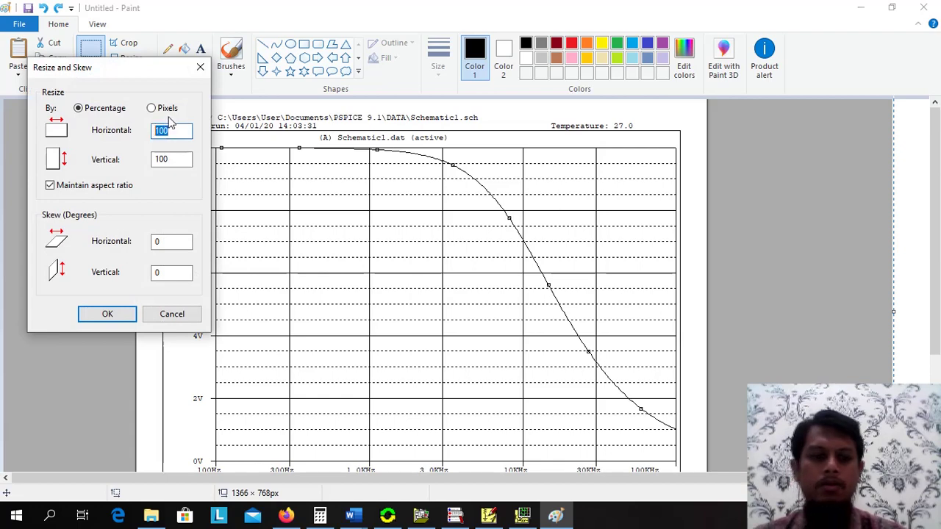
text(90)
click(104, 314)
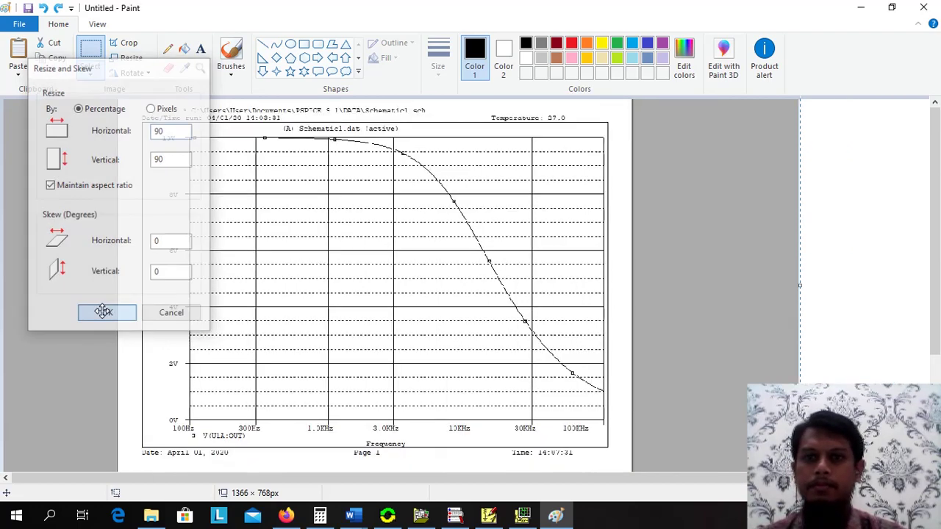
drag(413, 241, 421, 249)
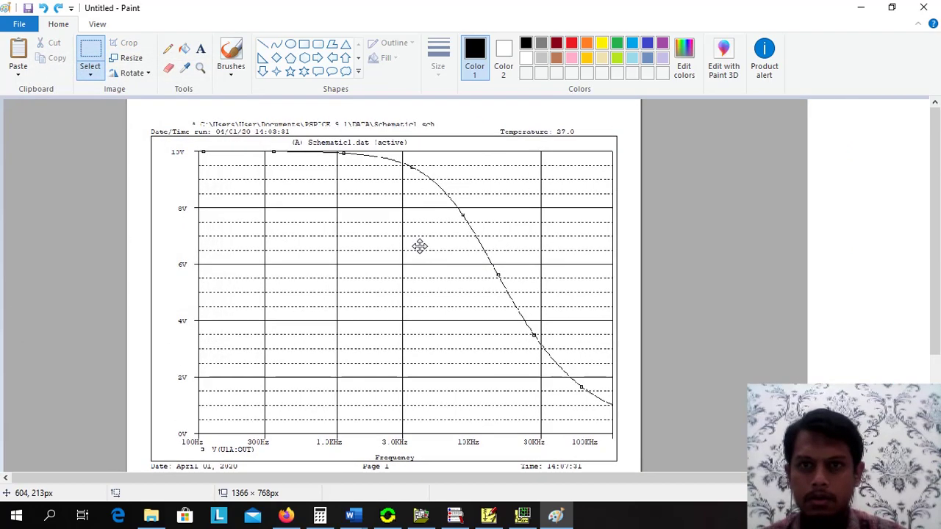
Undo the 90 percent scaling and try moving the full-size screenshot up and left on the canvas.
key(alt+Tab)
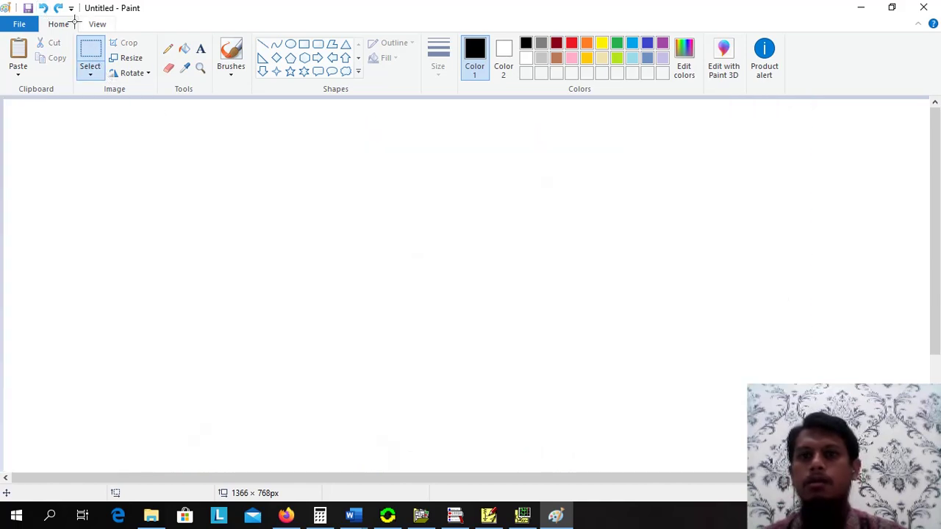
mouse_move(336, 233)
mouse_down()
mouse_move(318, 216)
mouse_move(305, 170)
mouse_up()
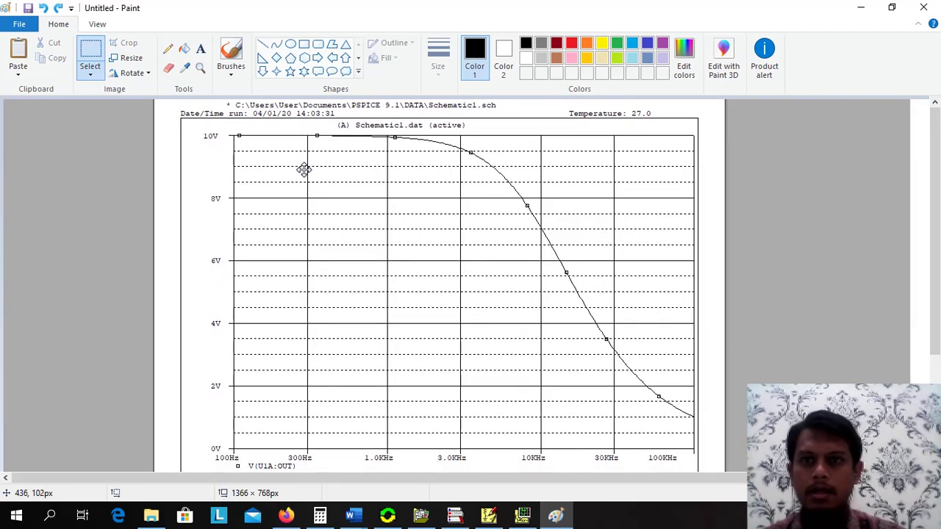
key(alt+Tab)
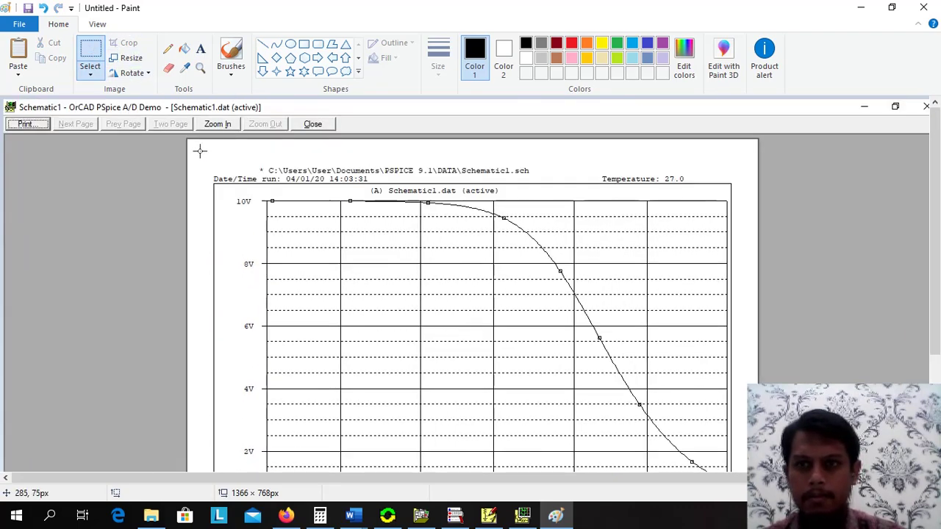
Try selecting the plot region and stretching it downward to about 776 × 576 px, and undo the stretch.
drag(203, 161, 737, 525)
drag(937, 327, 937, 390)
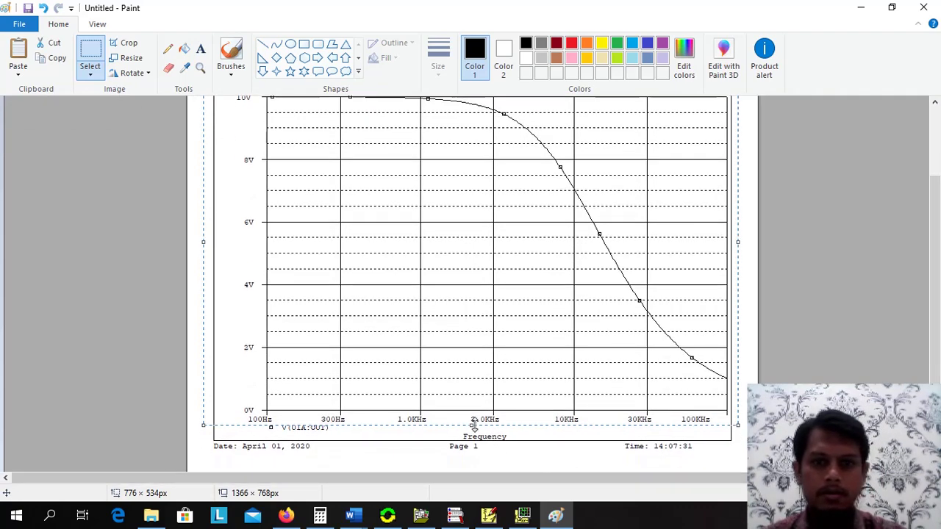
drag(473, 427, 476, 455)
scroll(574, 396, down, 1)
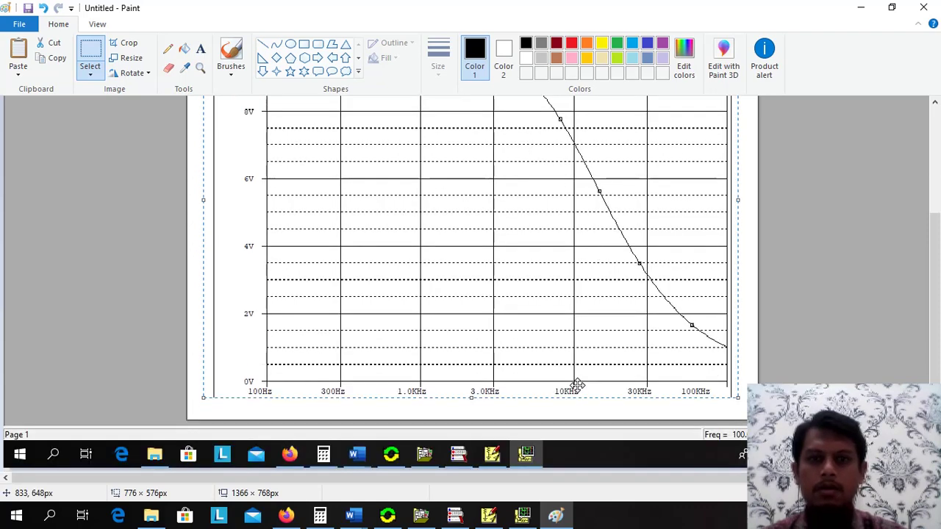
click(43, 7)
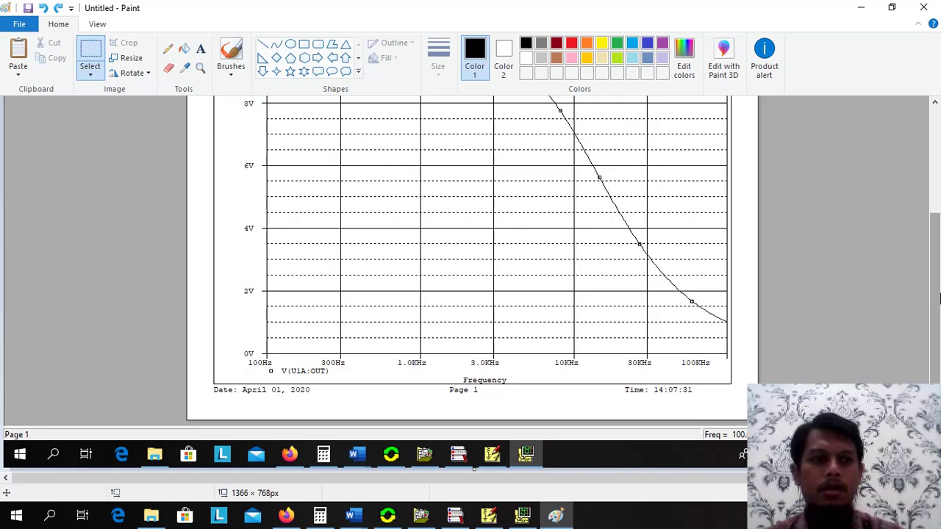
Try framing the plot with a selection of about 790 × 616 px, and clear the selection.
drag(928, 302, 931, 240)
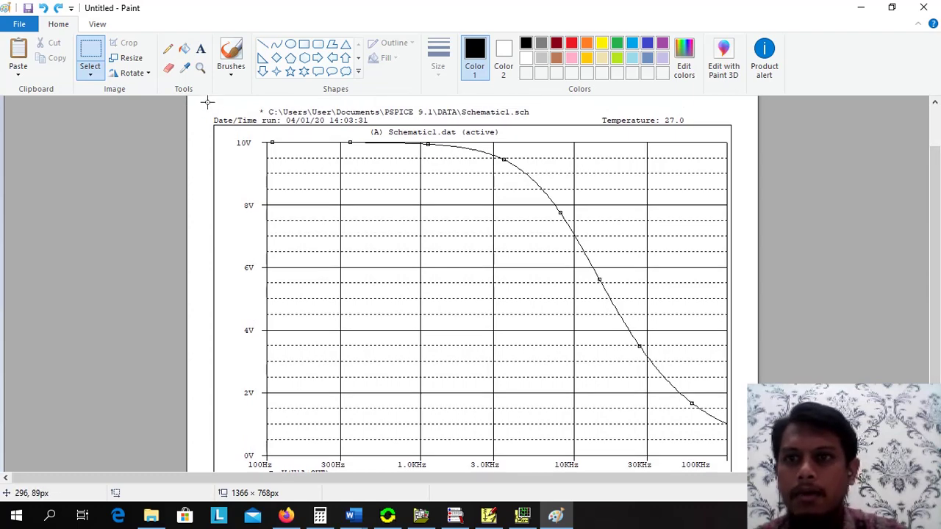
drag(202, 101, 744, 510)
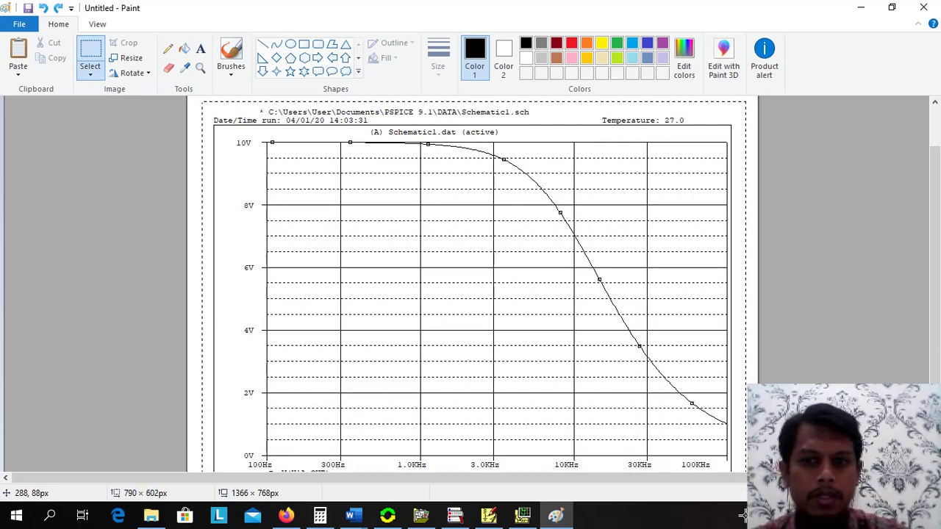
drag(744, 511, 742, 523)
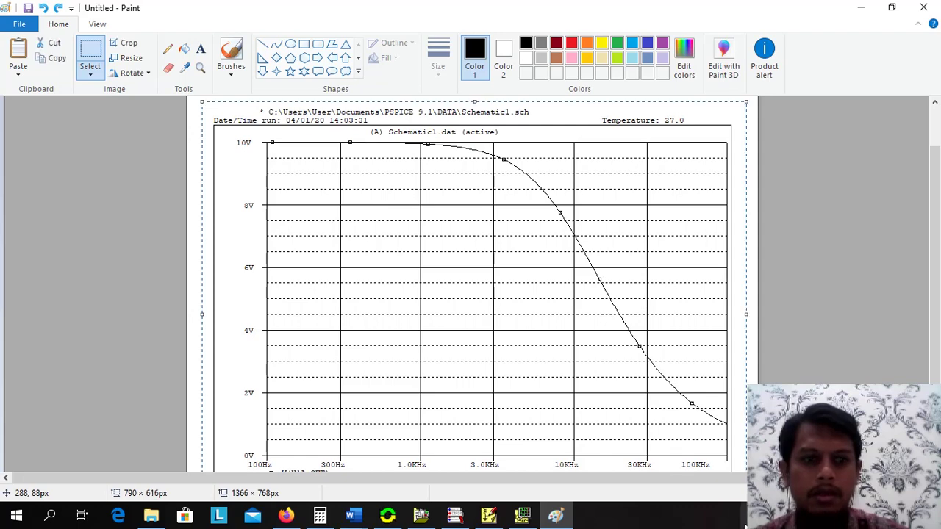
drag(938, 276, 938, 358)
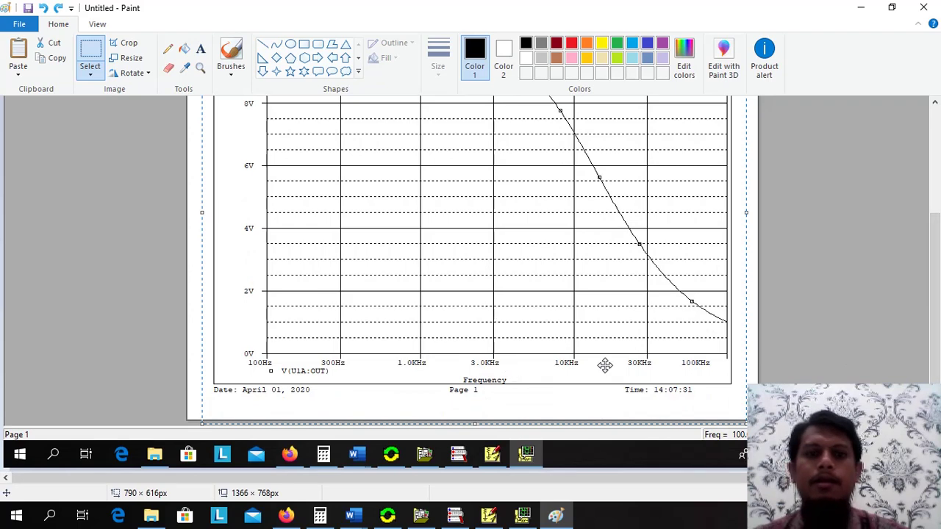
click(757, 280)
Try reselecting the plot from above its header with a selection of about 778 × 539 px, and cancel it.
drag(938, 301, 938, 196)
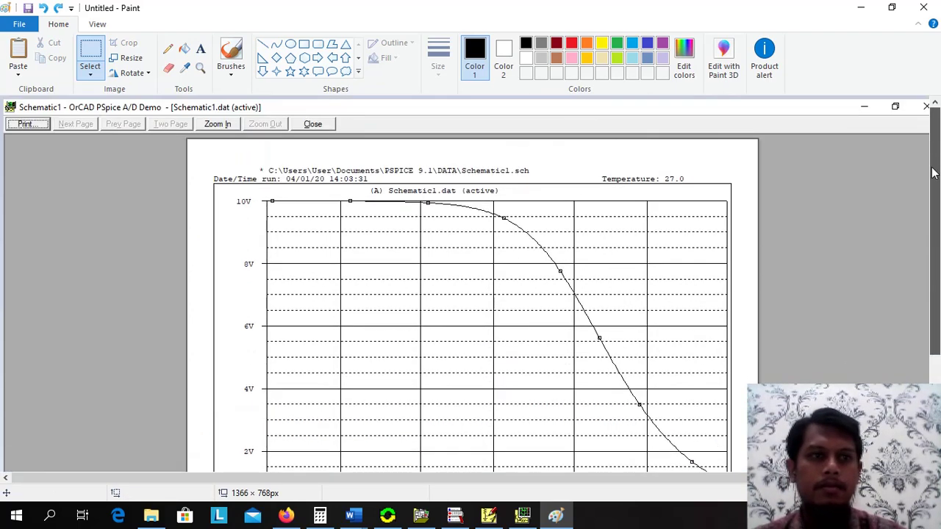
drag(203, 153, 738, 519)
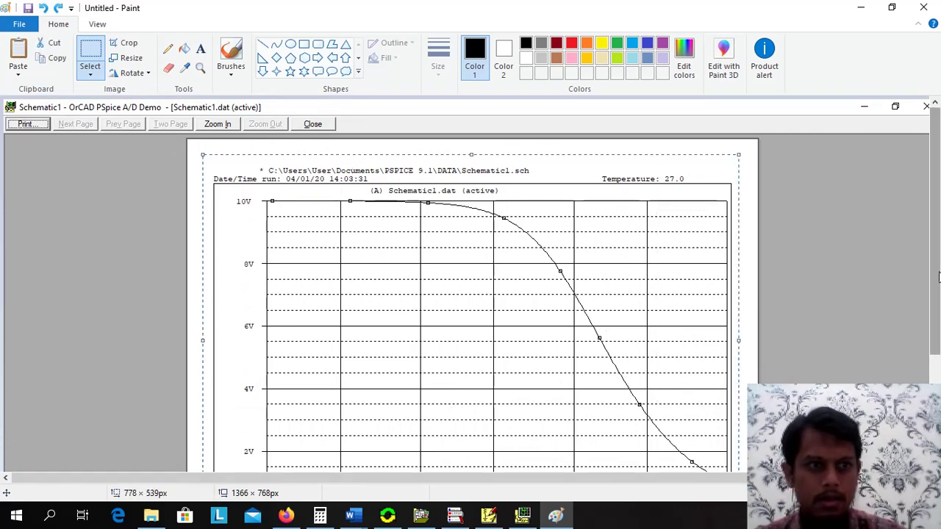
mouse_move(938, 278)
mouse_down()
mouse_move(937, 365)
mouse_move(938, 278)
mouse_up()
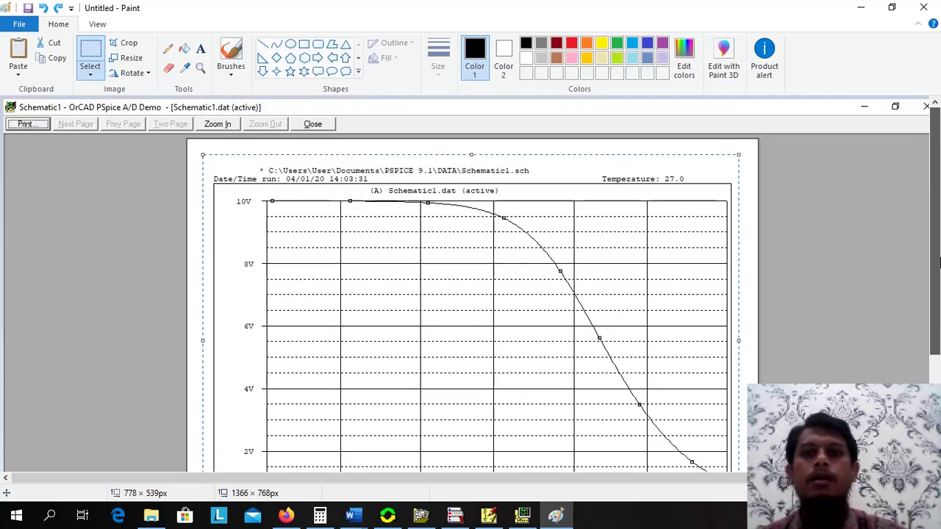
key(Escape)
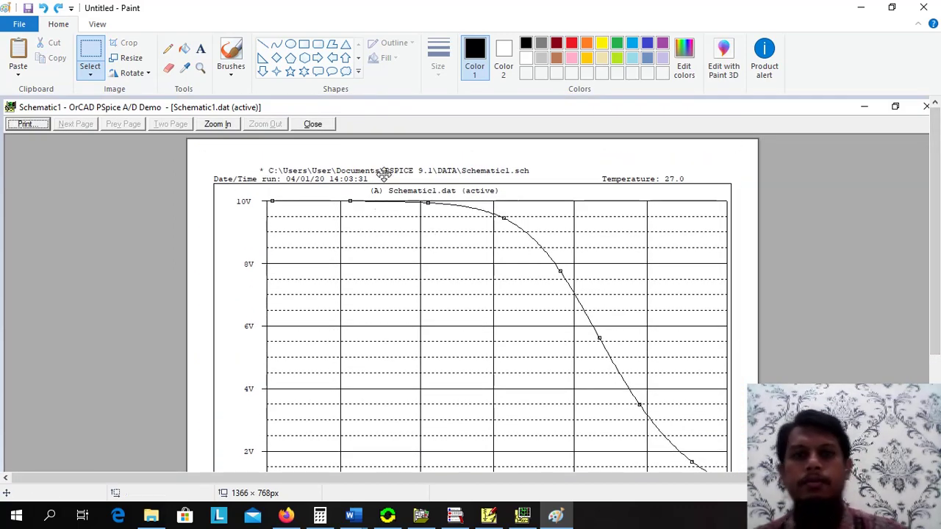
Select the plot with its header and footer, about 783 × 591 px, and copy it.
drag(938, 254, 938, 296)
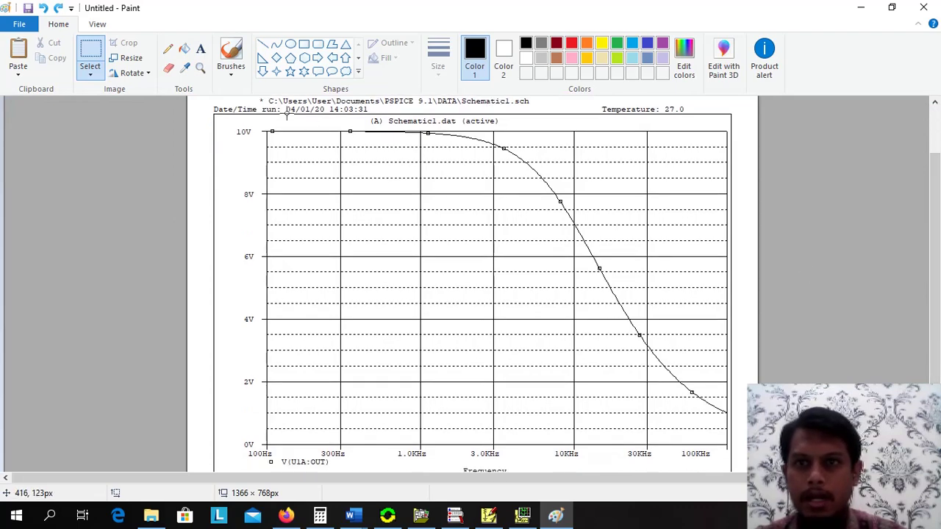
click(130, 59)
click(200, 67)
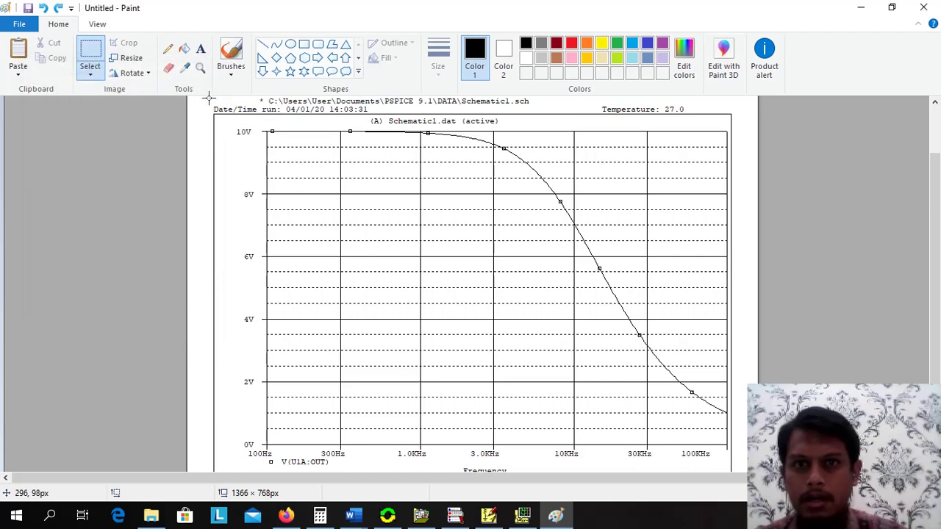
drag(206, 96, 743, 504)
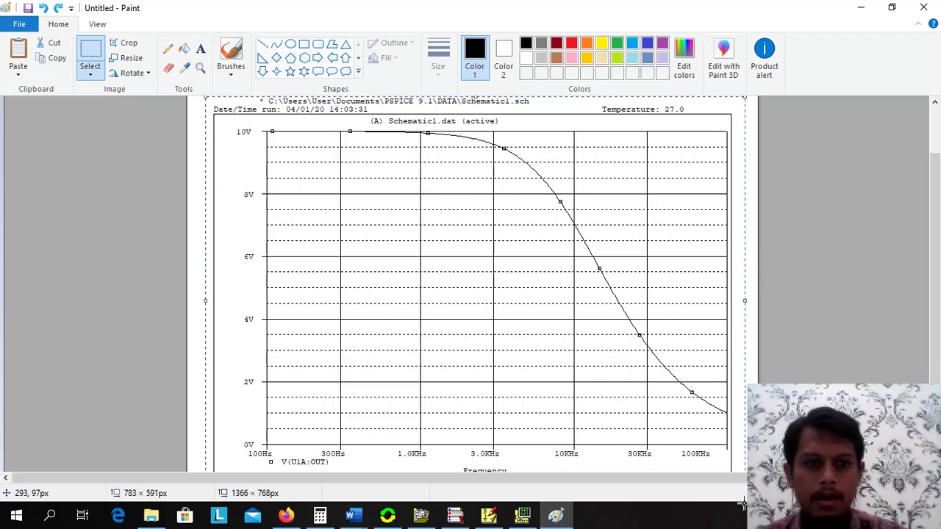
drag(937, 304, 938, 358)
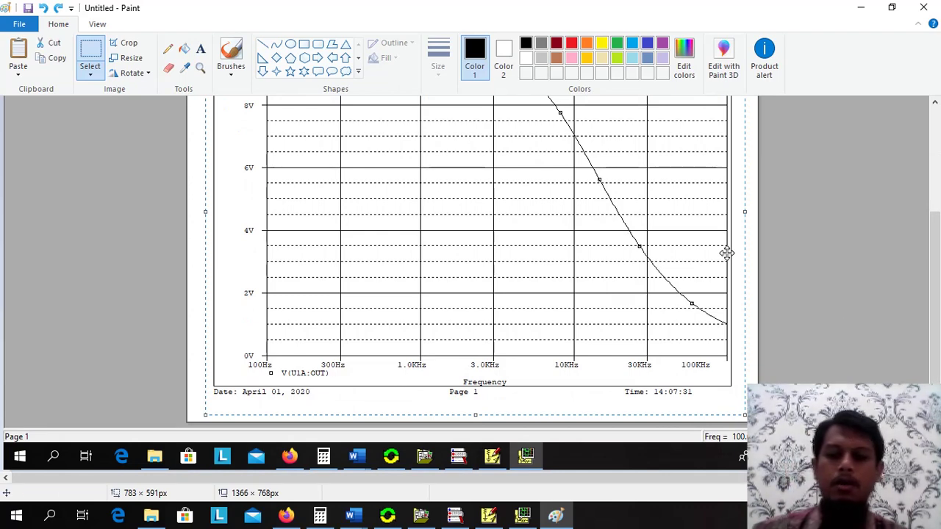
Switch to Document2 in Word, paste the copied plot on a new page after the gain calculation, and shrink it to about 12.5 cm wide.
mouse_move(353, 516)
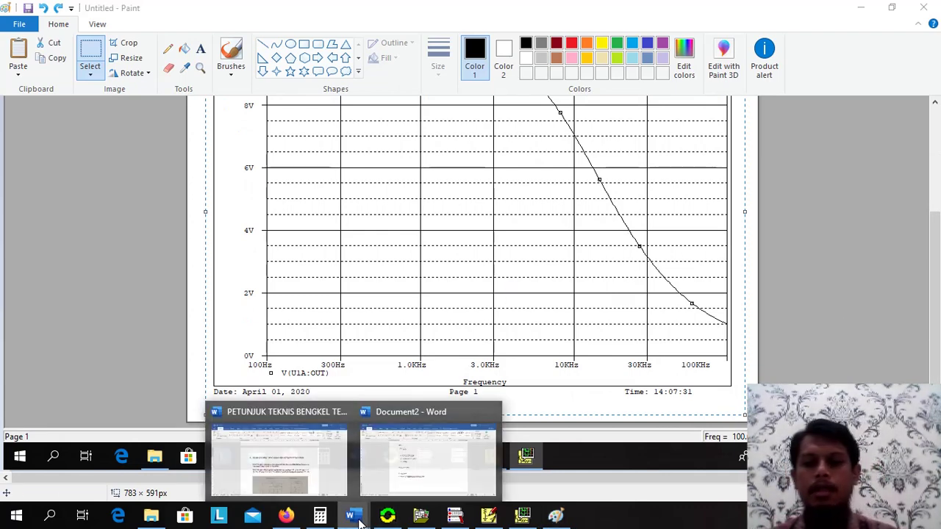
click(400, 474)
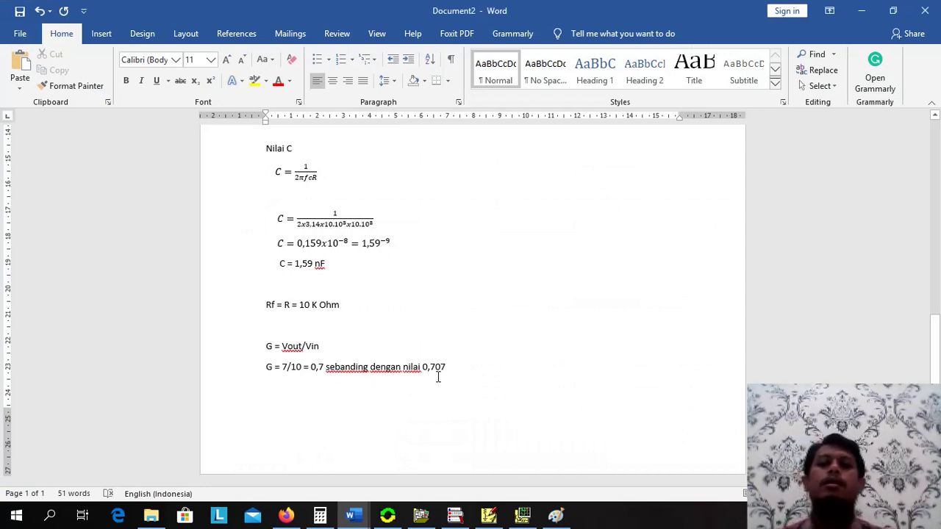
key(ctrl+Return)
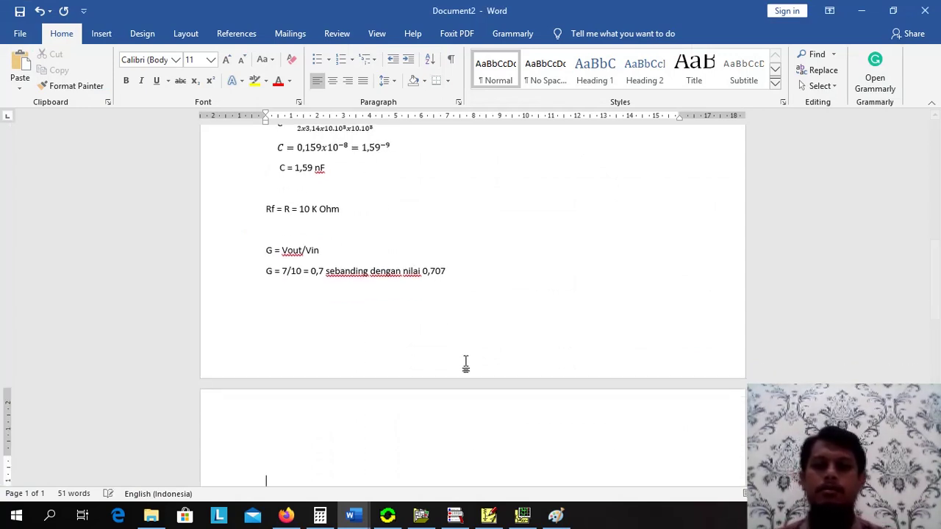
key(ctrl+v)
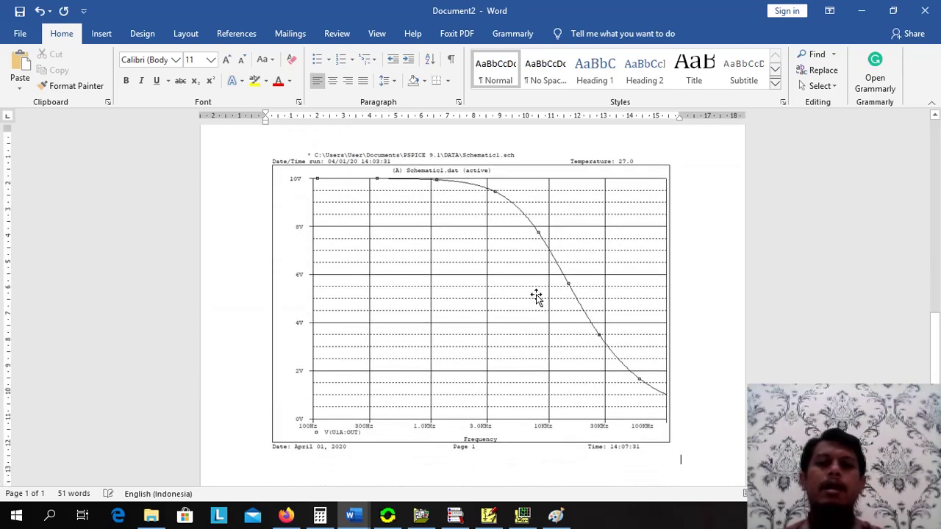
click(654, 416)
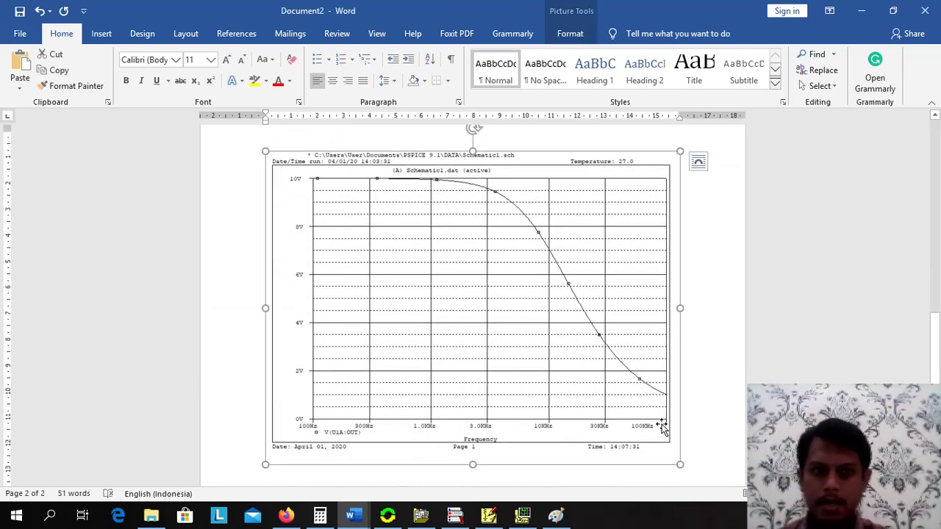
drag(675, 452, 594, 299)
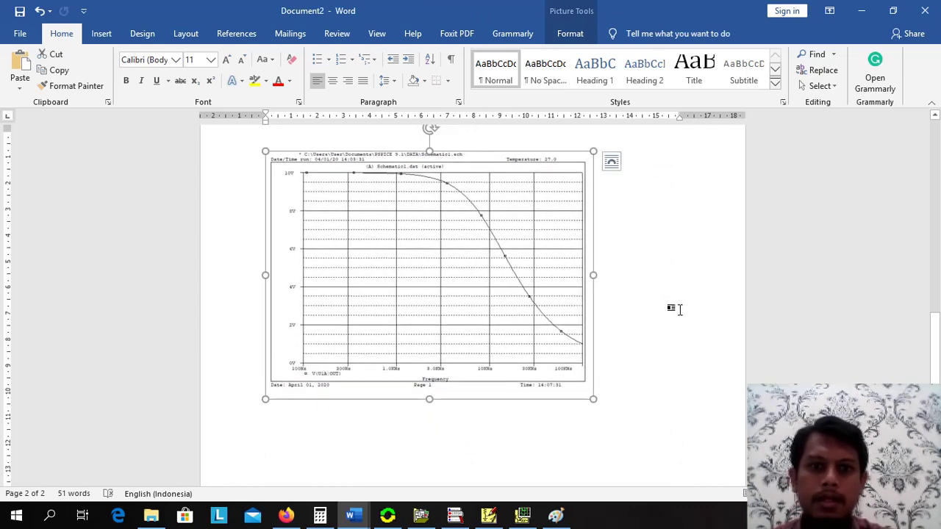
Switch to the PSpice A/D window and close the print preview of the response plot.
click(522, 515)
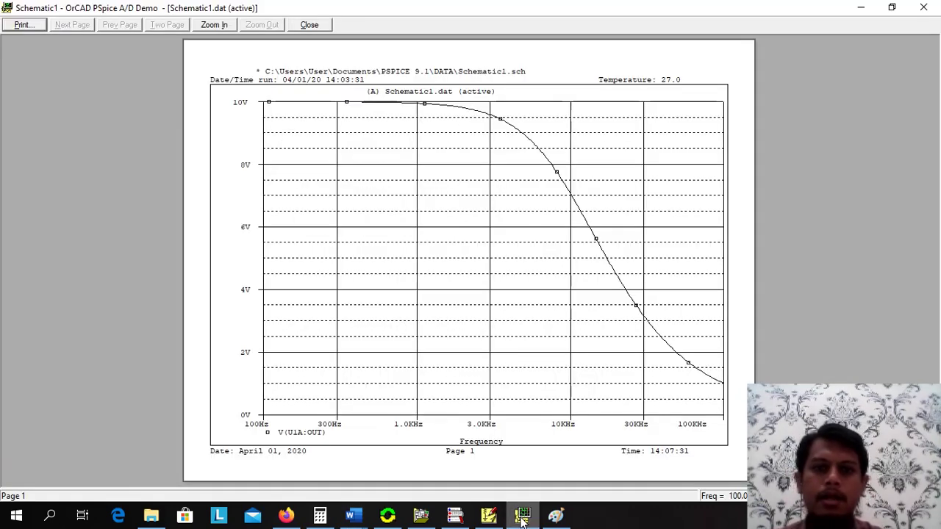
click(489, 517)
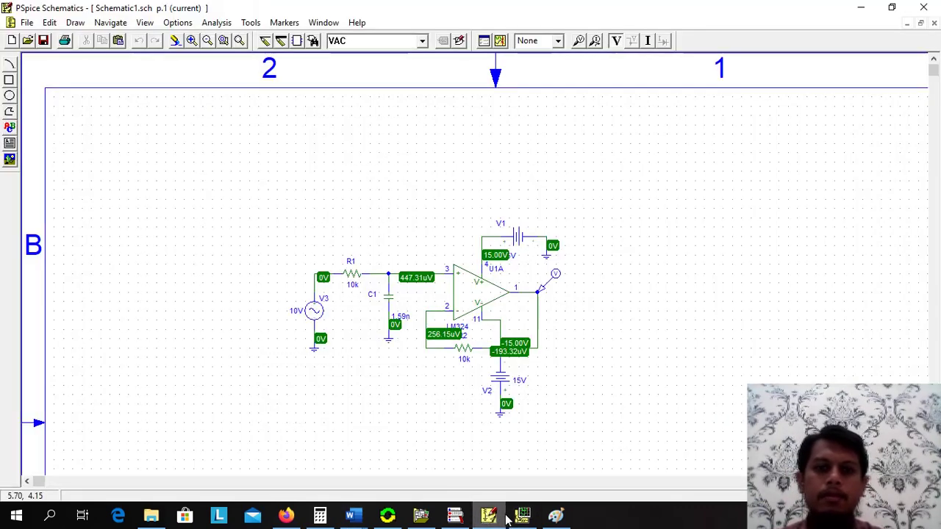
click(522, 517)
click(309, 24)
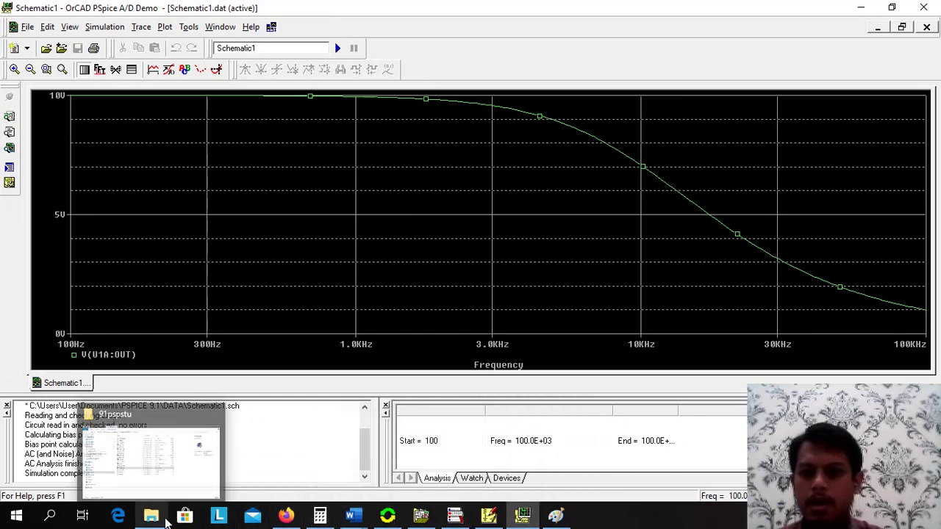
Switch to File Explorer and open the DATA folder inside PSPICE 9.1.
click(160, 519)
click(311, 383)
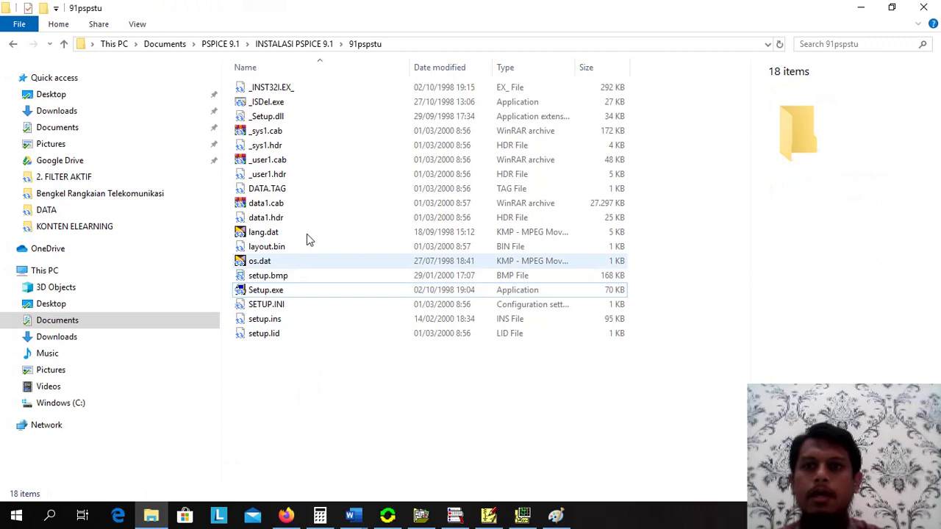
click(274, 45)
click(217, 44)
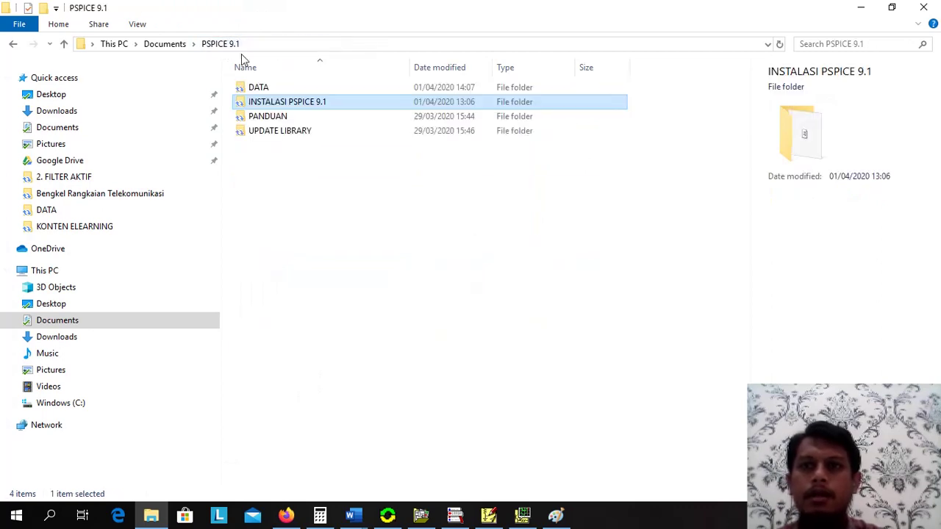
double_click(258, 88)
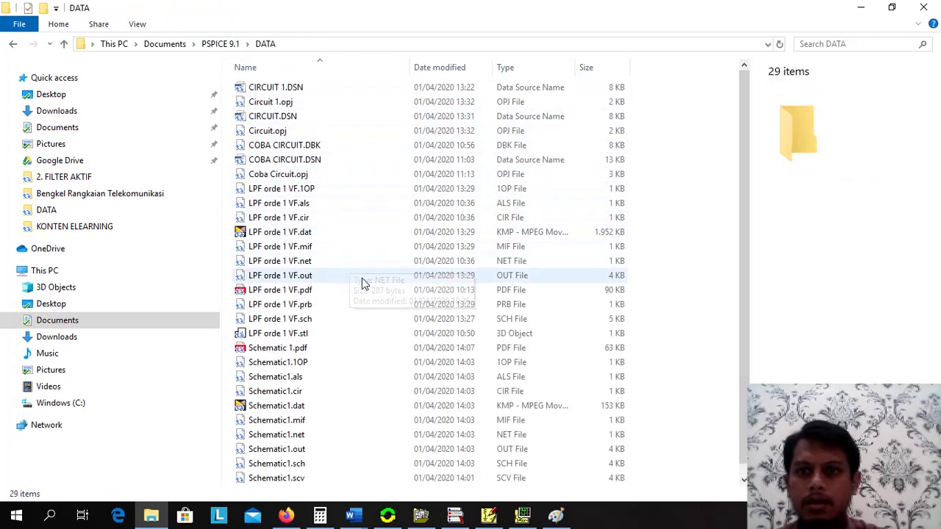
Open Schematic 1.pdf with Foxit PhantomPDF and decline making it the default PDF viewer.
click(299, 353)
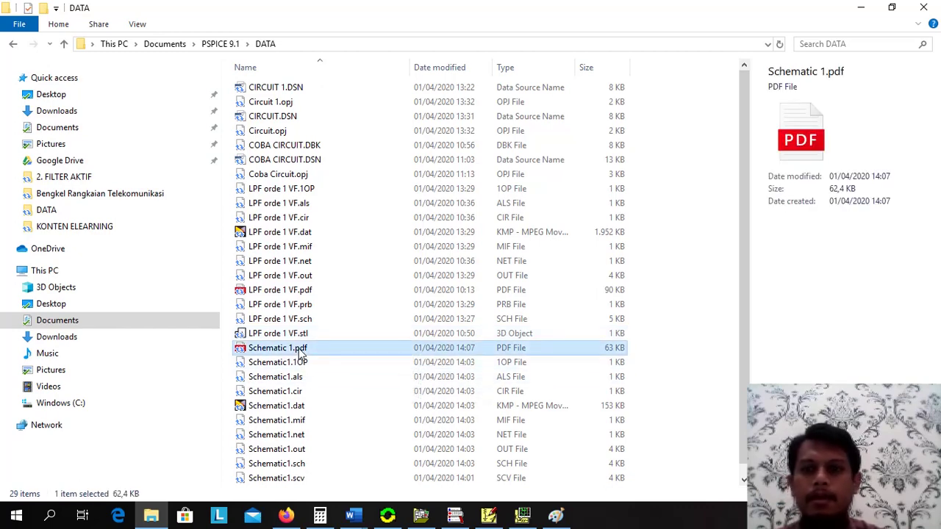
right_click(299, 353)
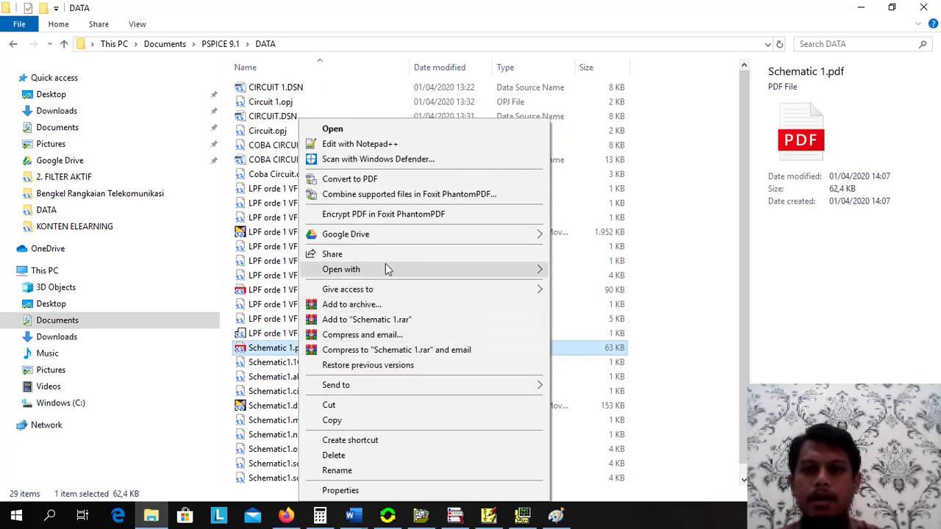
mouse_move(547, 271)
click(579, 285)
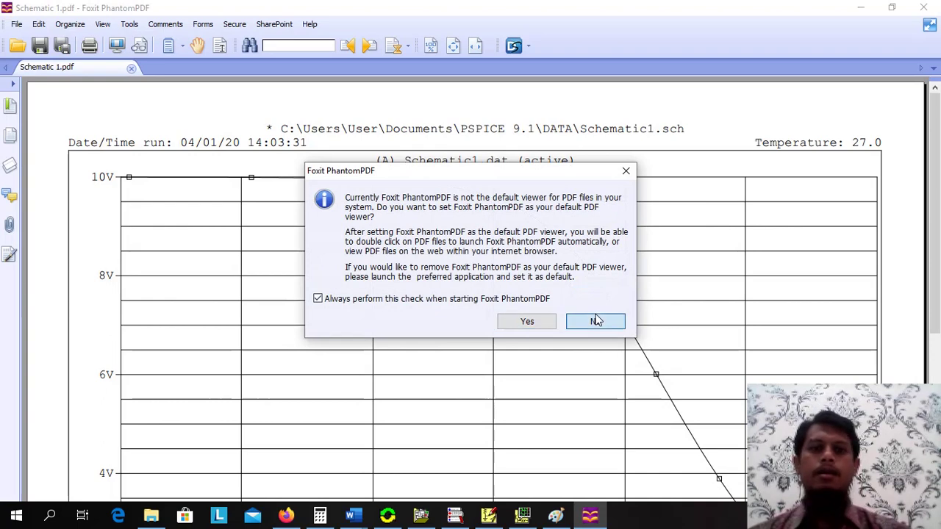
click(596, 321)
Look over the exported response plot in the PDF and zoom out to 68.72% to view the whole page.
scroll(605, 244, down, 6)
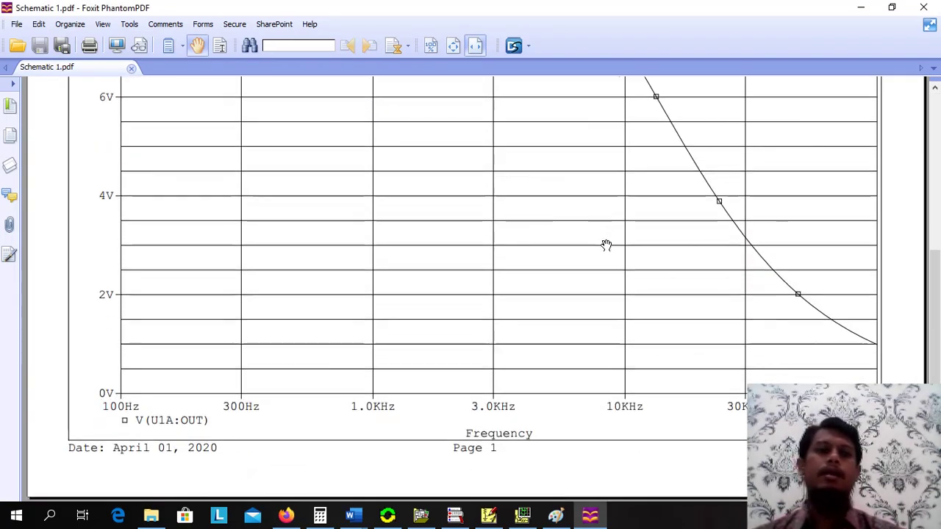
scroll(605, 245, up, 6)
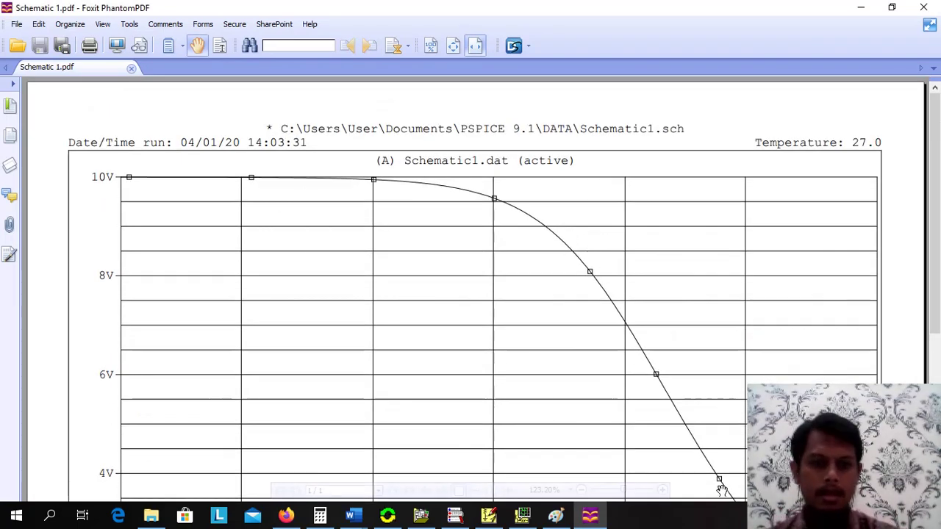
click(581, 489)
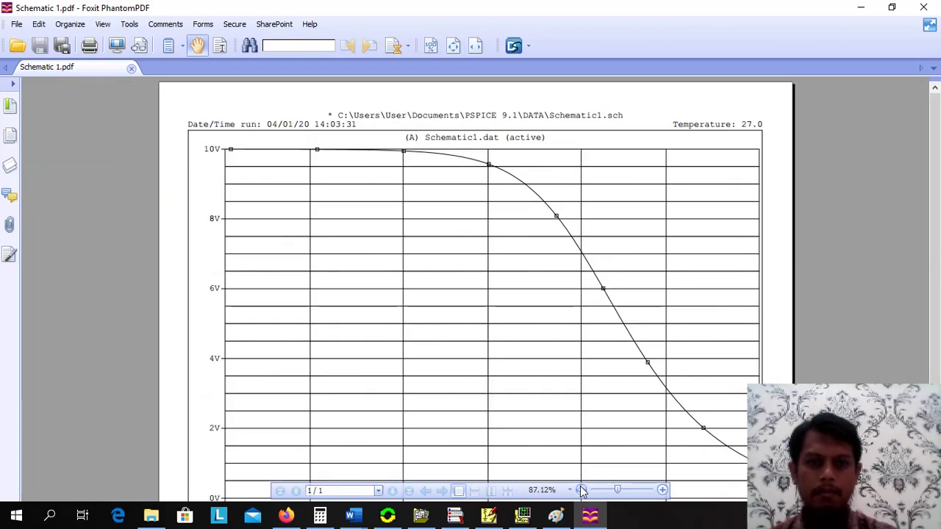
click(581, 491)
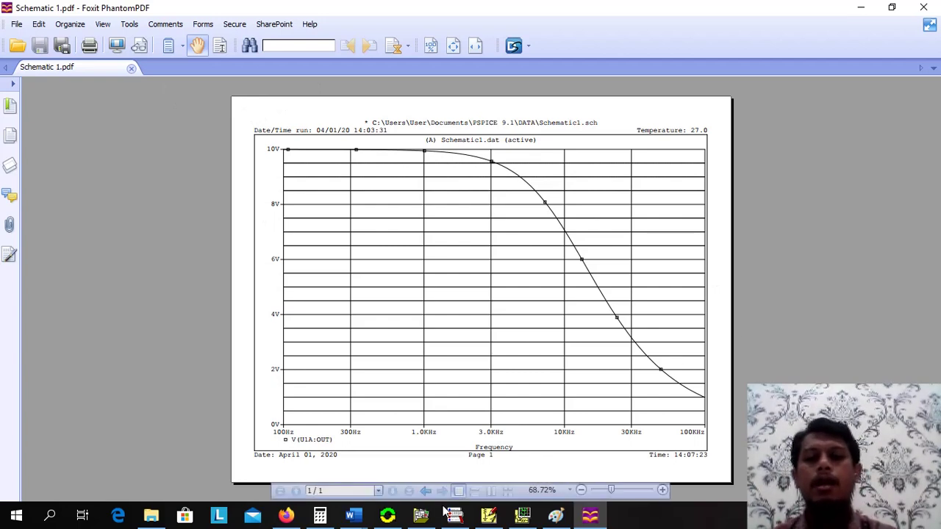
Switch back to Document2 in Word, examine the pasted response plot, and leave it deselected.
mouse_move(352, 515)
click(393, 481)
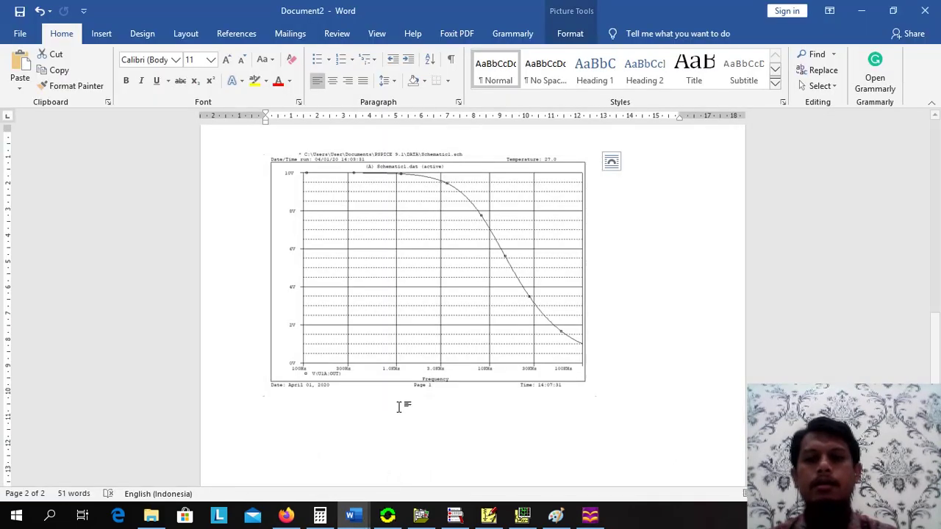
click(448, 397)
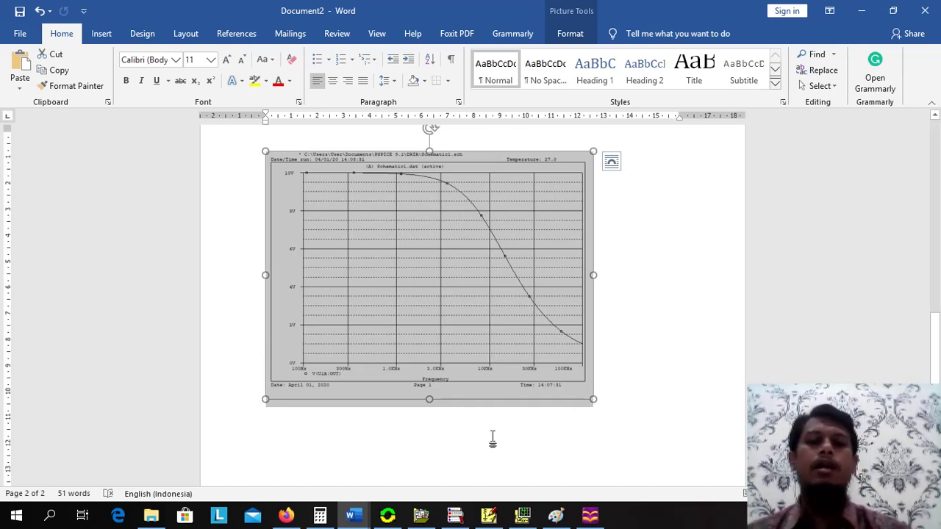
click(609, 409)
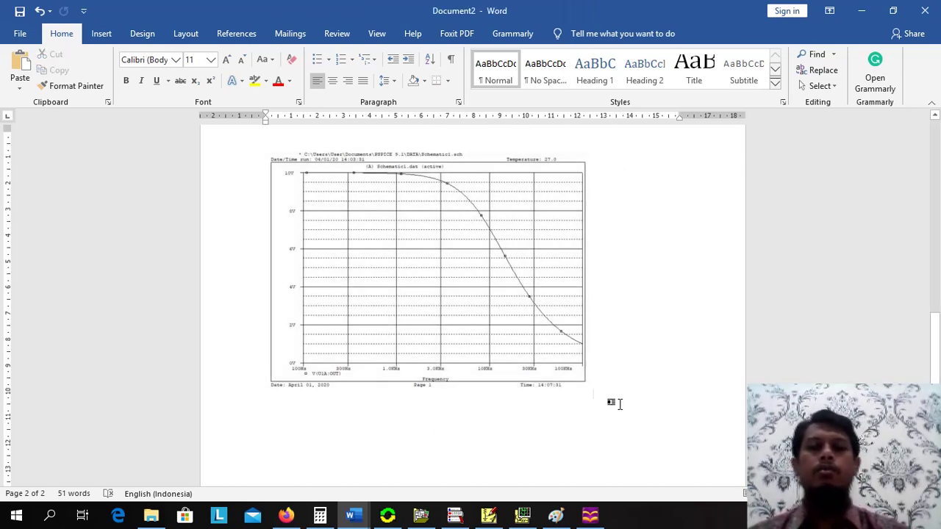